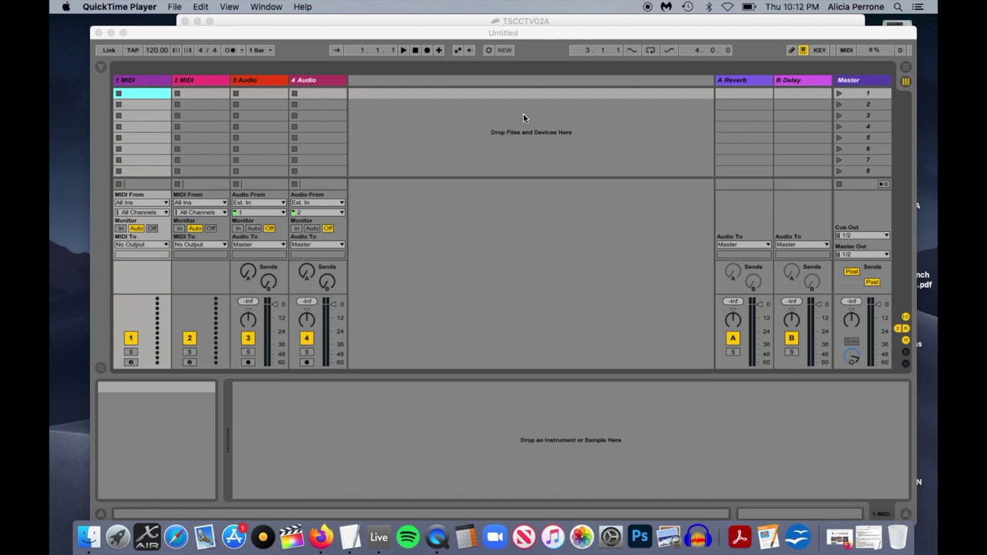
# Minimize the untitled Live set window and shrink the TSCCTV02A Finder window so the desktop beside it is exposed.
pyautogui.moveTo(456, 37); pyautogui.dragTo(470, 183)
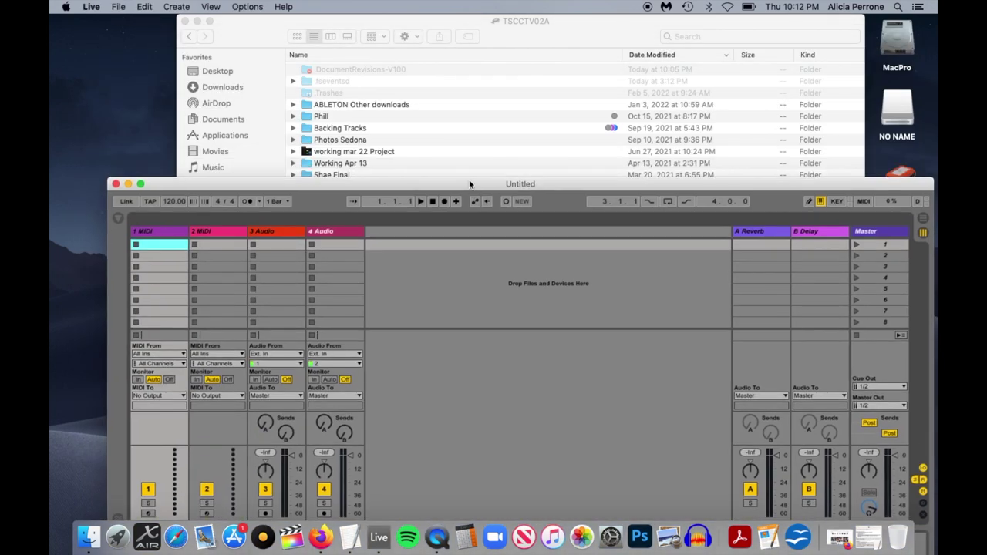
pyautogui.click(130, 184)
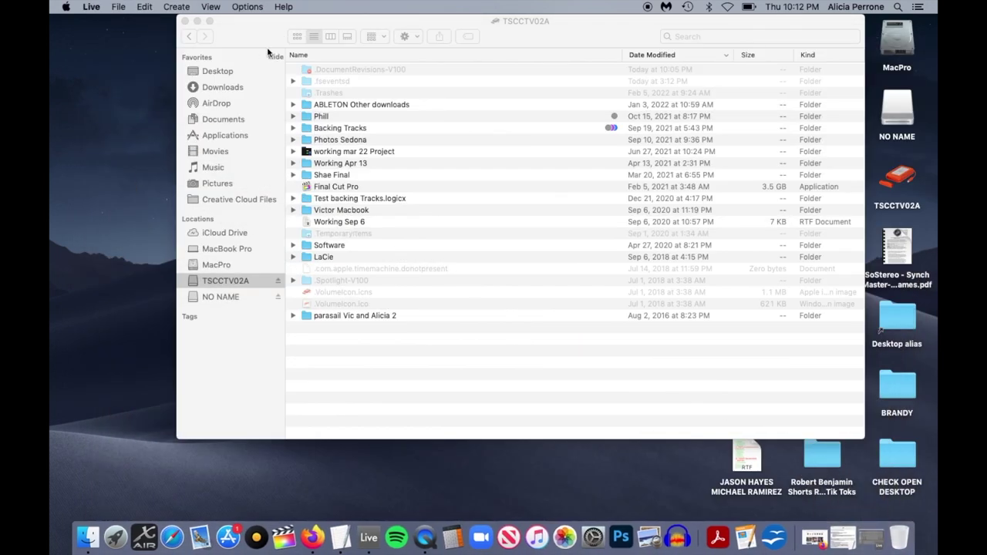
pyautogui.doubleClick(258, 34)
pyautogui.moveTo(260, 32); pyautogui.dragTo(249, 36)
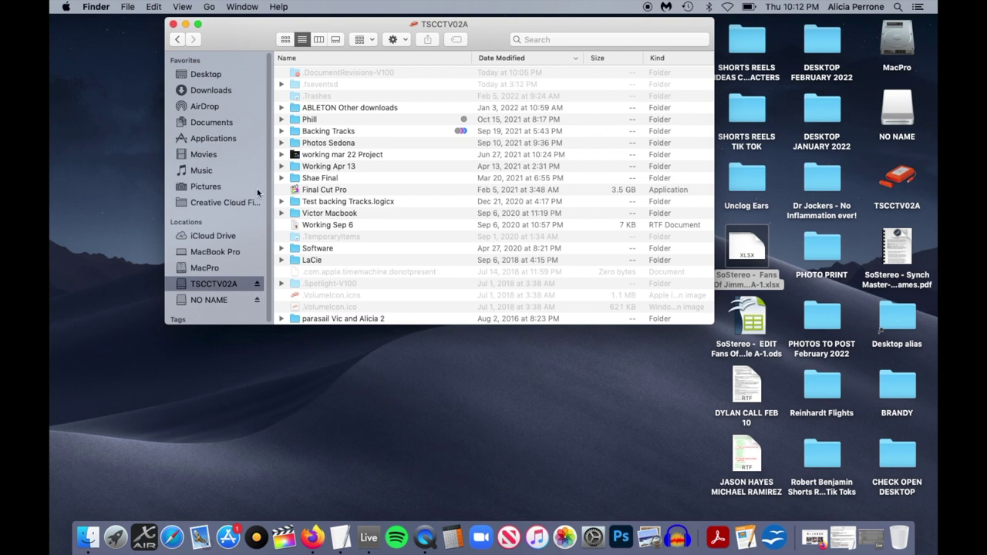
# Open the Backing Tracks folder on the TSCCTV02A drive and go into its Master List Project folder.
pyautogui.doubleClick(295, 131)
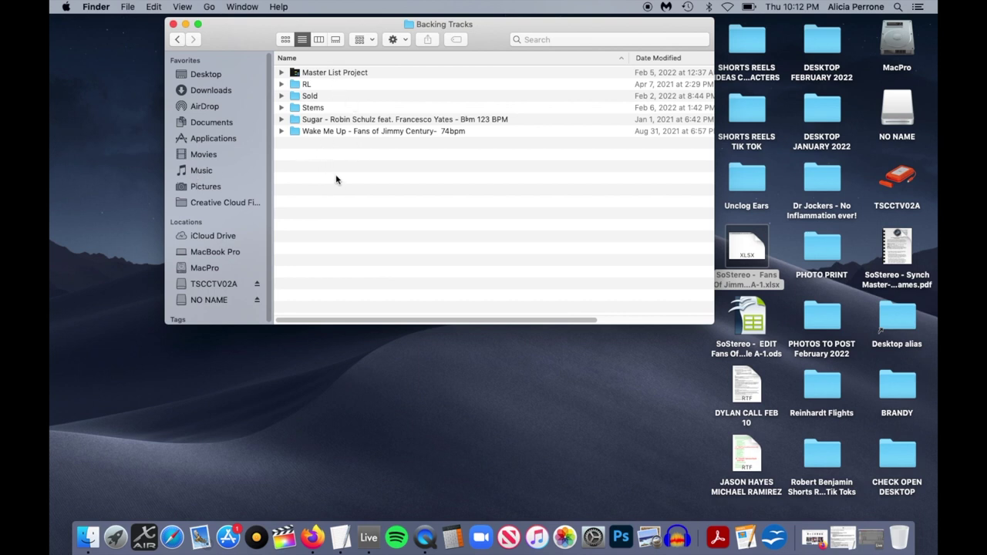
pyautogui.click(297, 74)
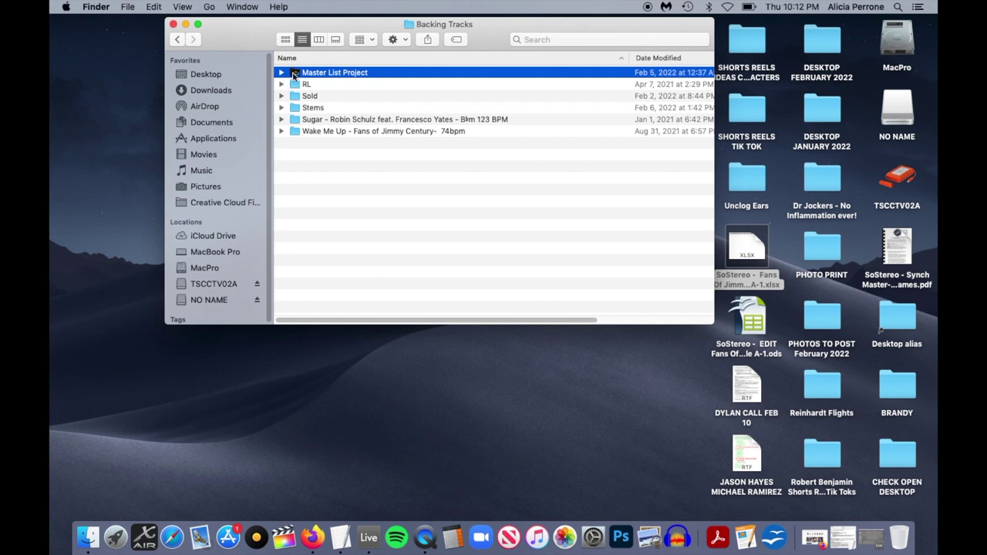
pyautogui.doubleClick(294, 74)
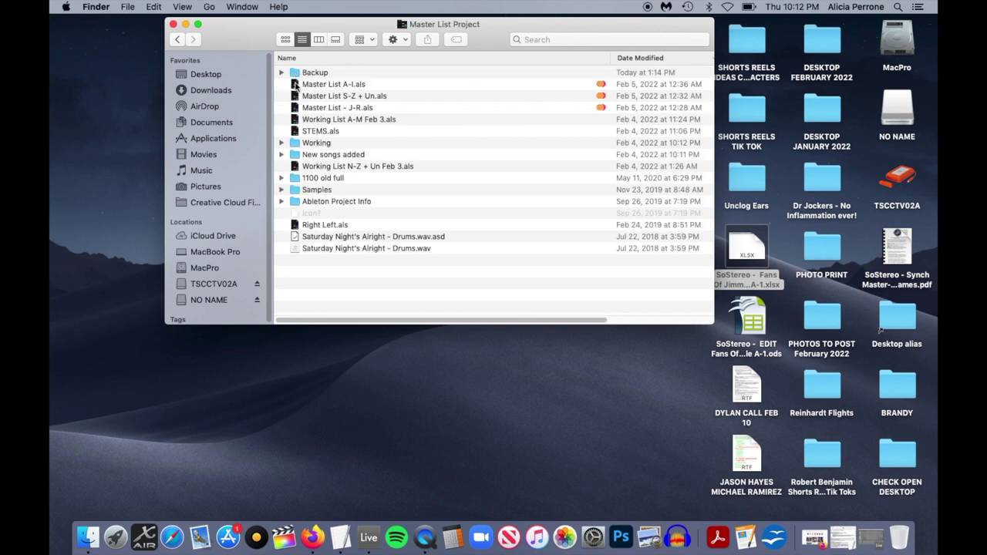
# Examine the three Master List set files and the Backup and Samples folders in the Master List Project folder.
pyautogui.click(312, 86)
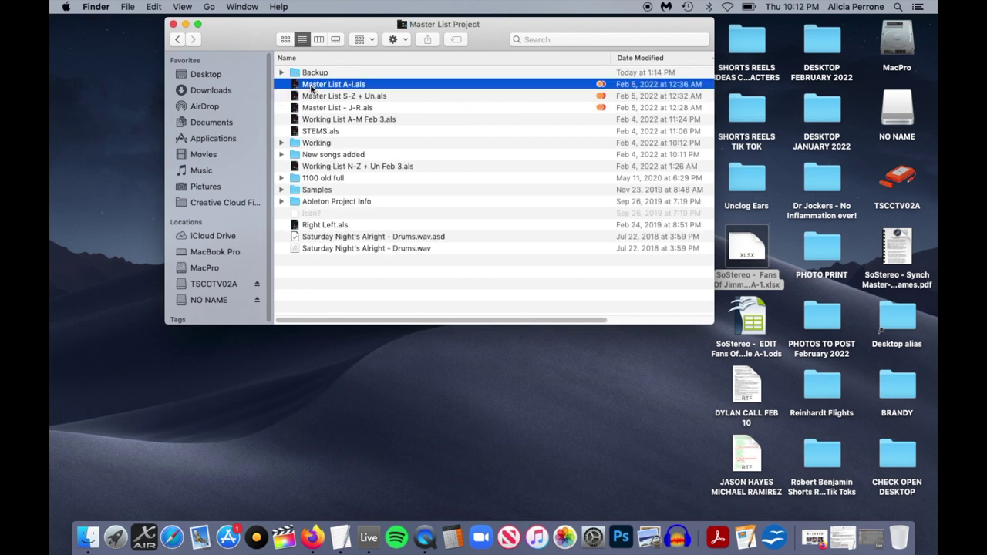
pyautogui.click(312, 98)
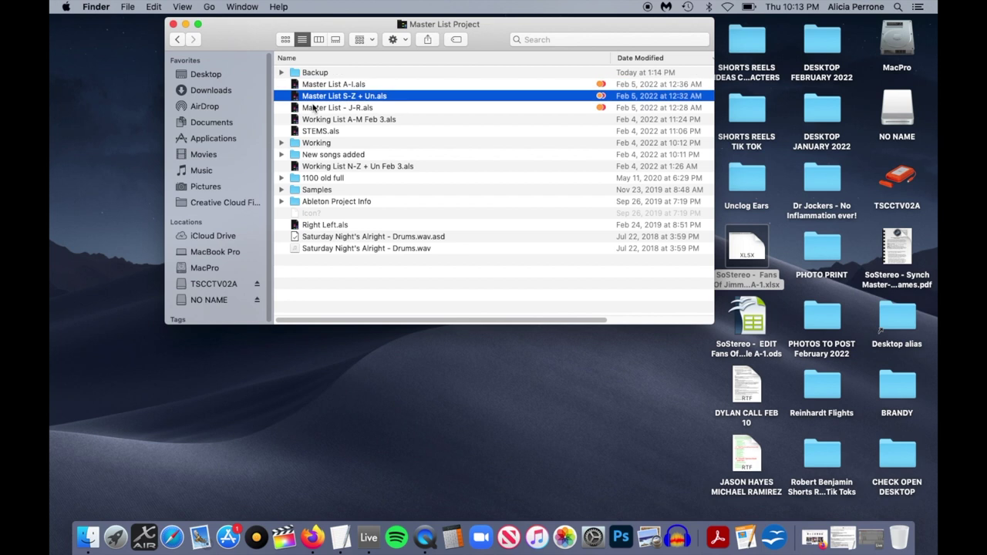
pyautogui.click(315, 108)
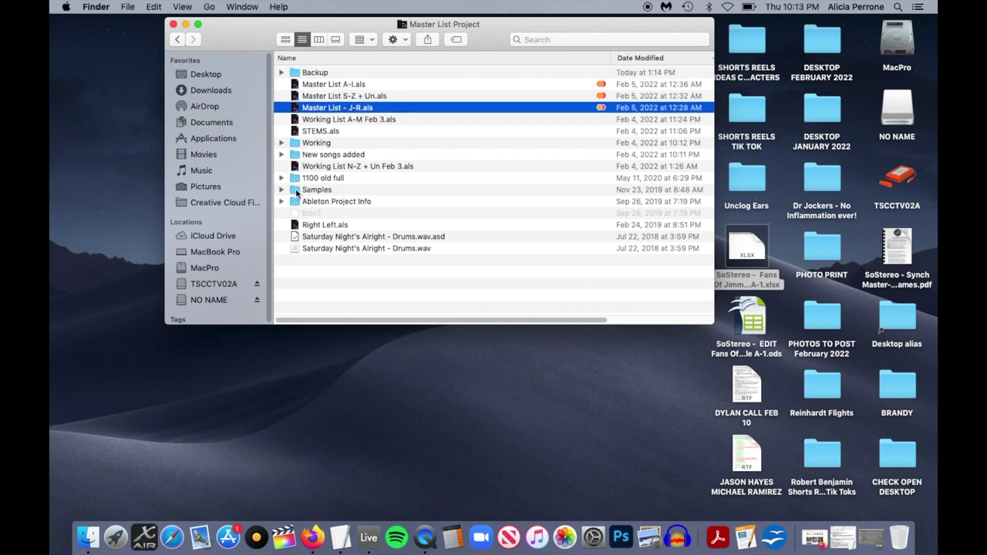
pyautogui.click(297, 191)
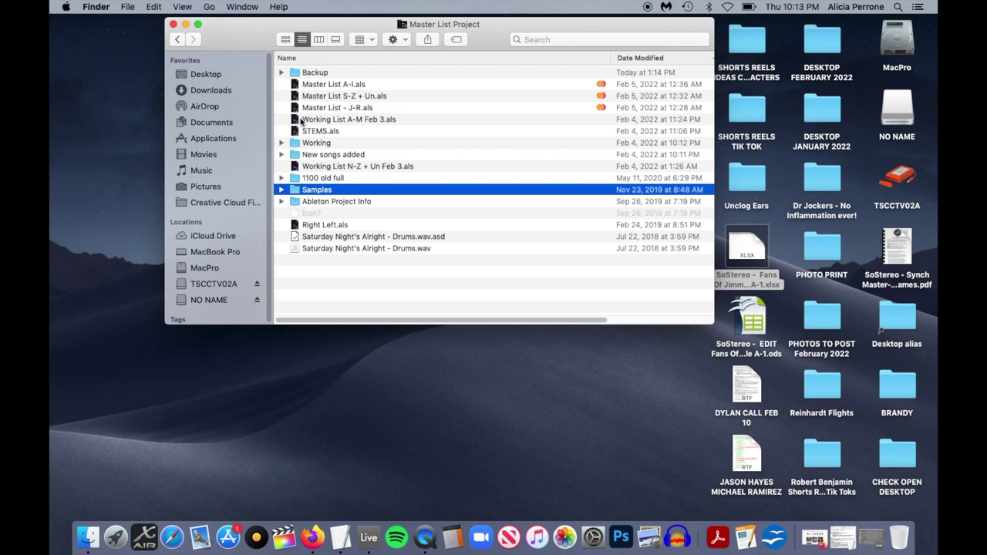
pyautogui.click(295, 74)
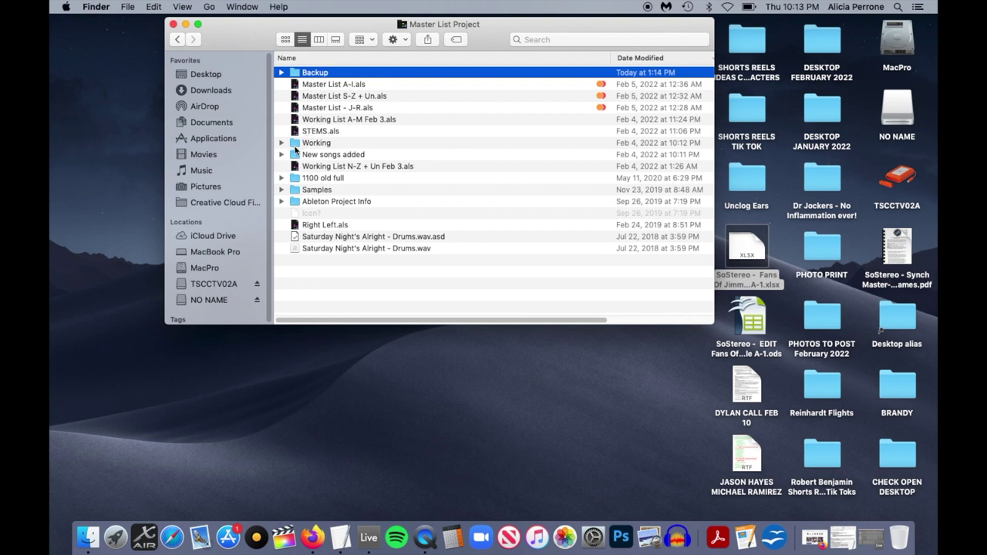
pyautogui.click(297, 192)
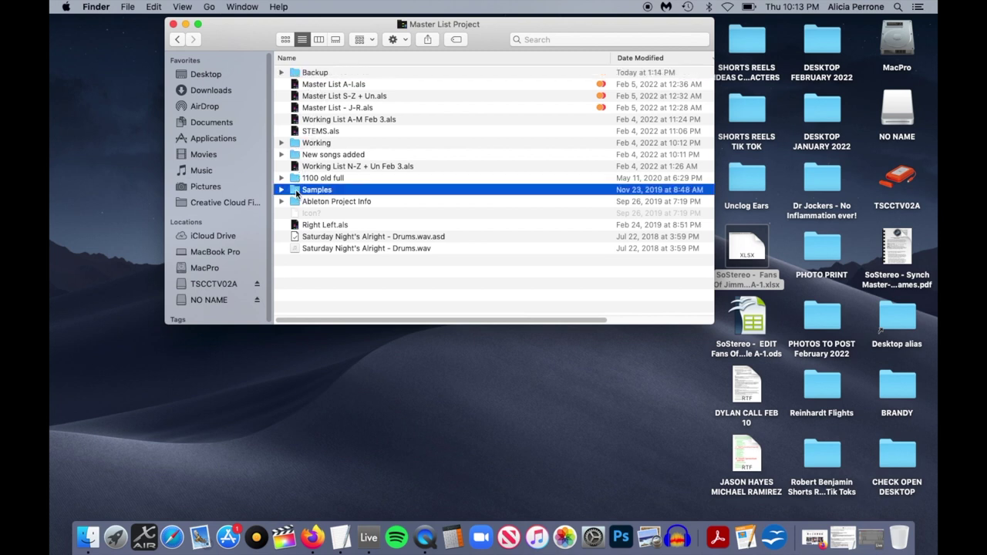
# Look through the Consolidate folder inside the project's Samples folder, and return to the Master List A-I.als file in Master List Project.
pyautogui.doubleClick(297, 192)
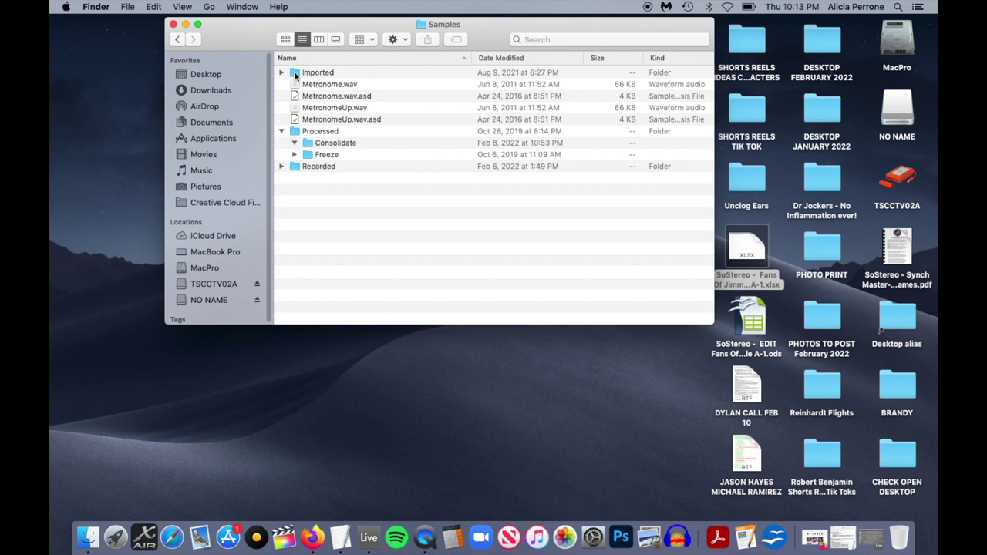
pyautogui.click(306, 145)
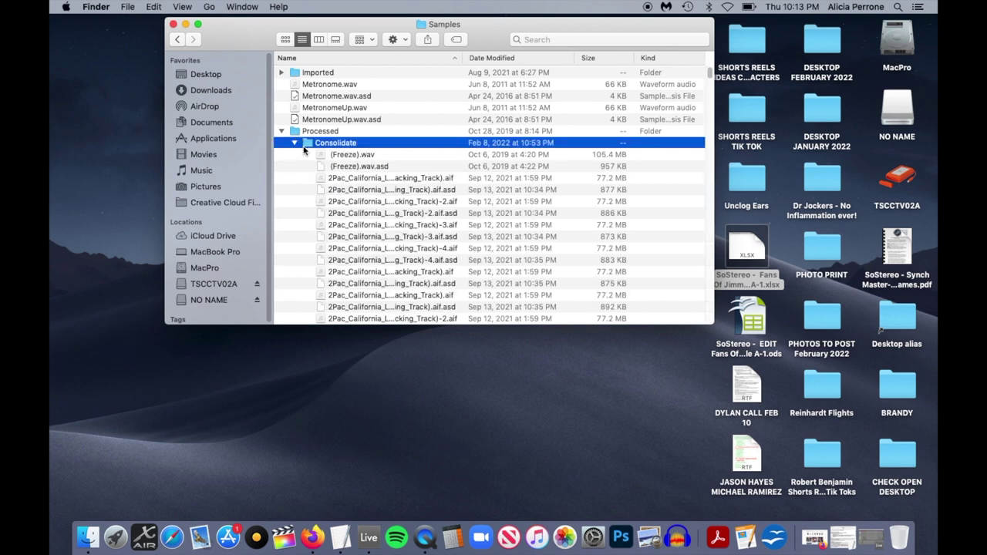
pyautogui.doubleClick(305, 144)
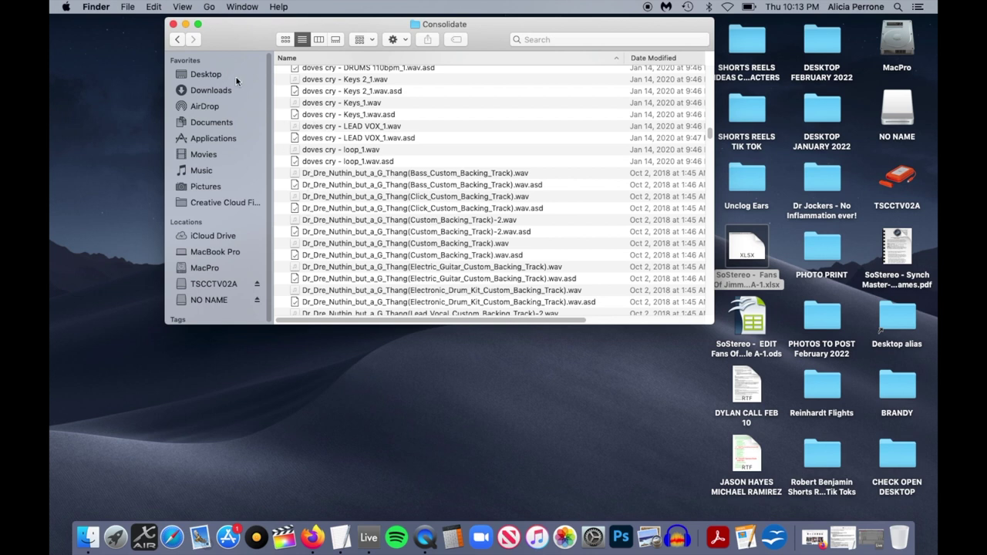
pyautogui.click(179, 41)
pyautogui.click(179, 41)
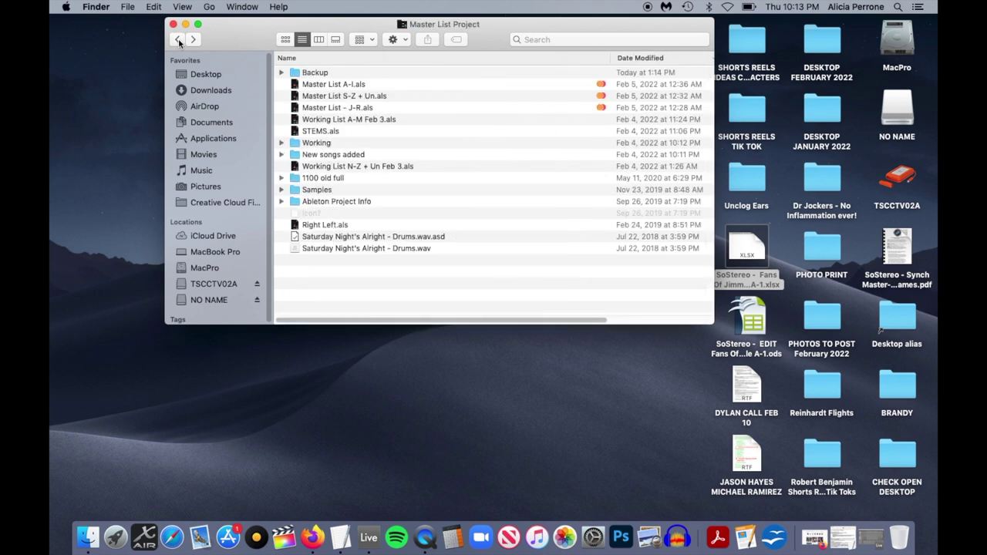
pyautogui.click(298, 85)
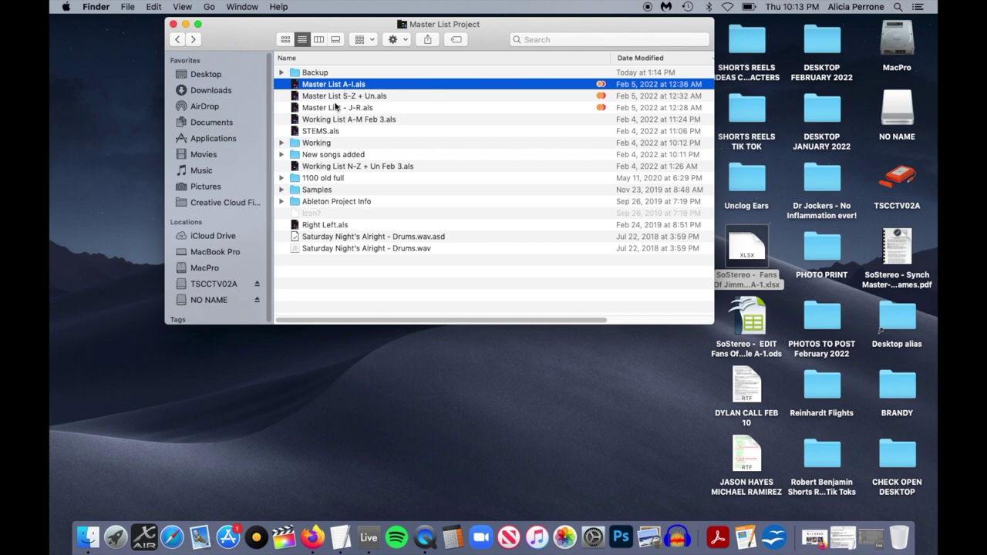
# Review the Master List Project folder's contents again from its parent Backing Tracks folder.
pyautogui.click(178, 39)
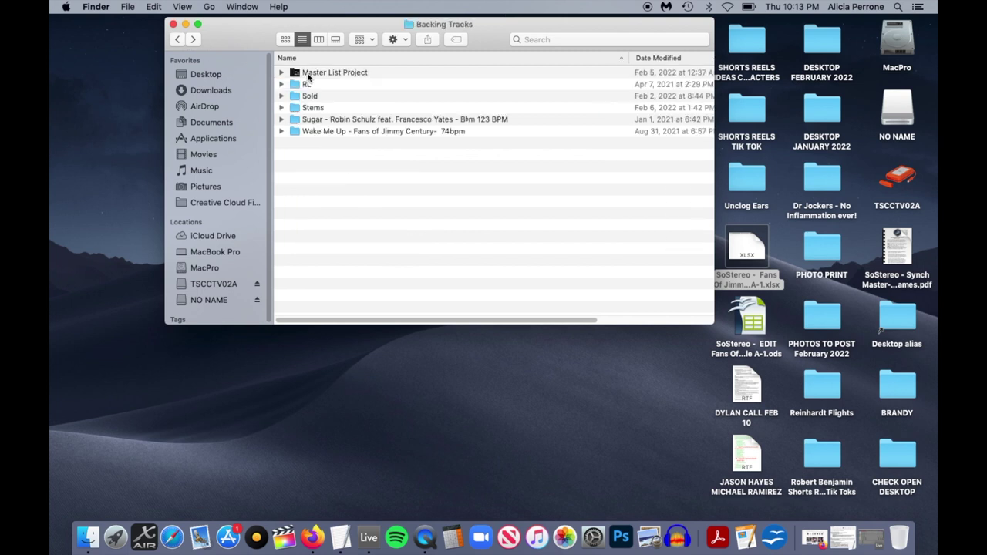
pyautogui.click(295, 74)
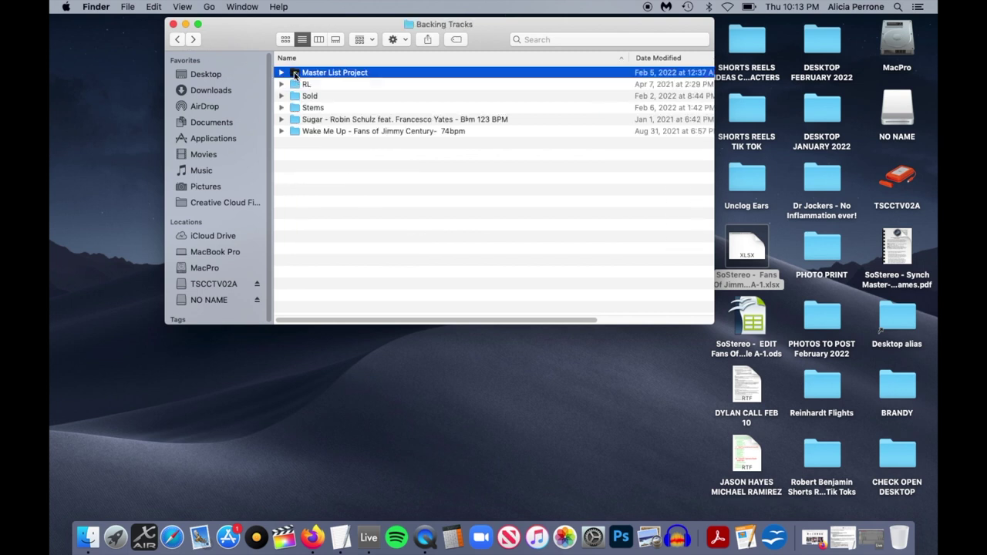
pyautogui.doubleClick(296, 73)
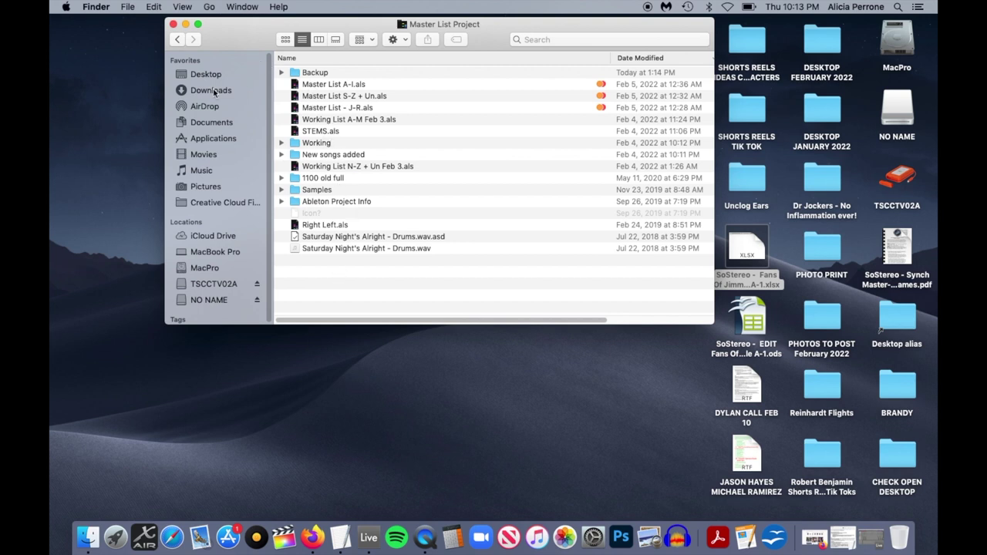
pyautogui.click(177, 39)
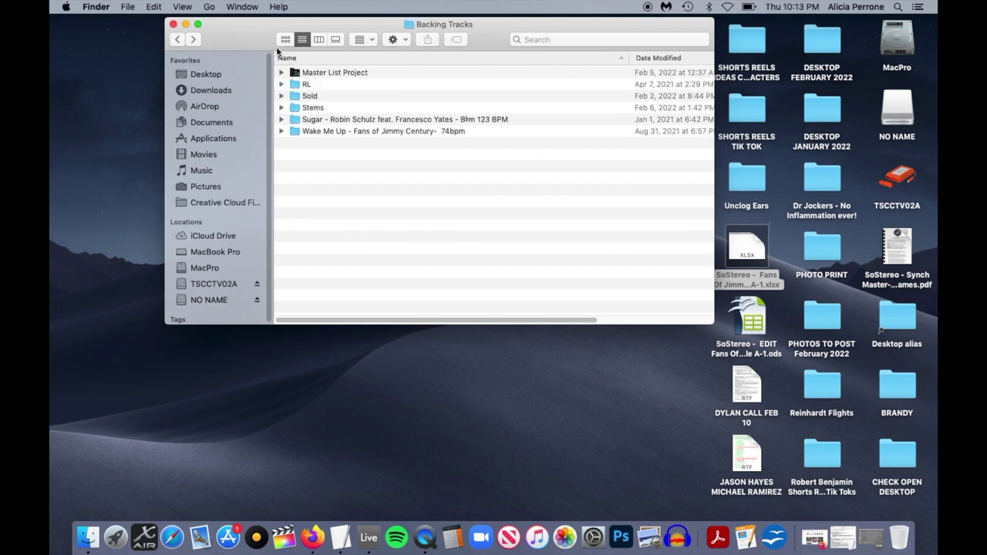
pyautogui.click(299, 73)
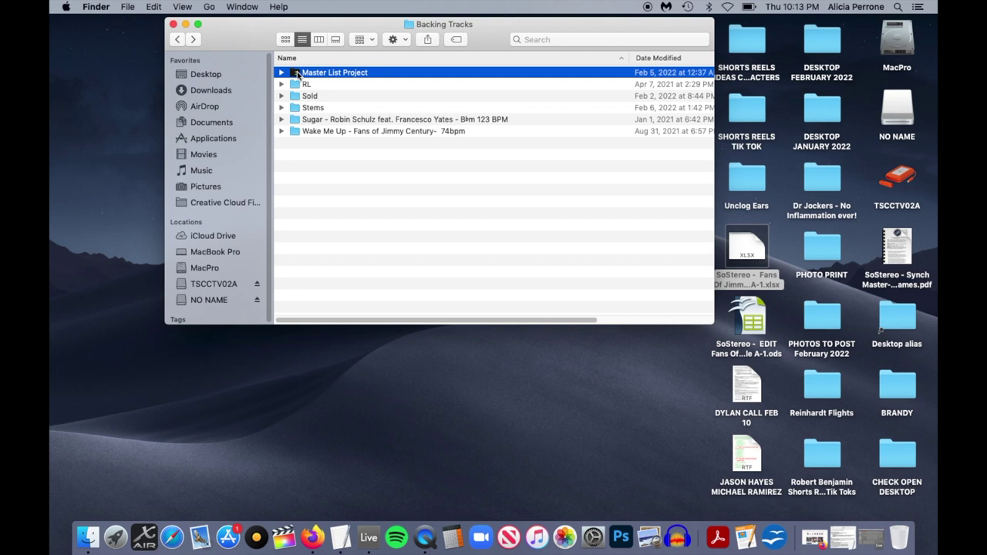
# Go to the root of the TSCCTV02A drive, reopen Backing Tracks and select the Master List Project folder.
pyautogui.click(207, 285)
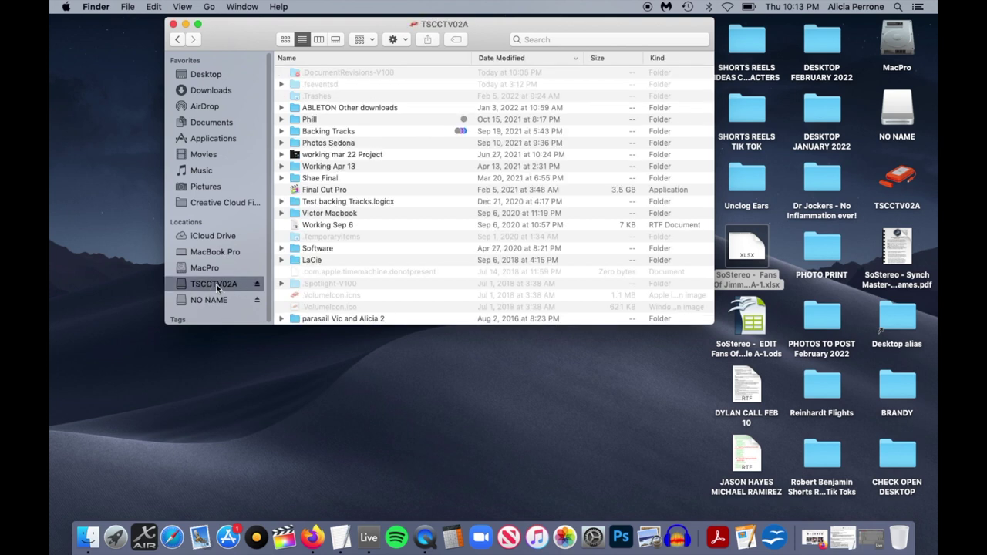
pyautogui.doubleClick(297, 132)
pyautogui.click(294, 73)
pyautogui.moveTo(294, 72); pyautogui.dragTo(303, 78)
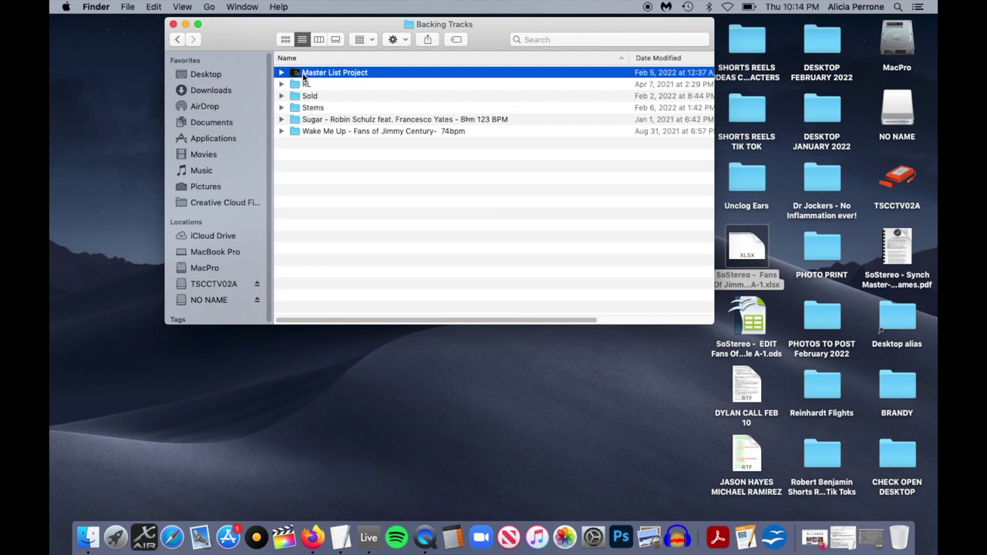
# Open a second Finder window showing the contents of the NO NAME drive.
pyautogui.rightClick(211, 301)
pyautogui.click(163, 367)
pyautogui.rightClick(88, 530)
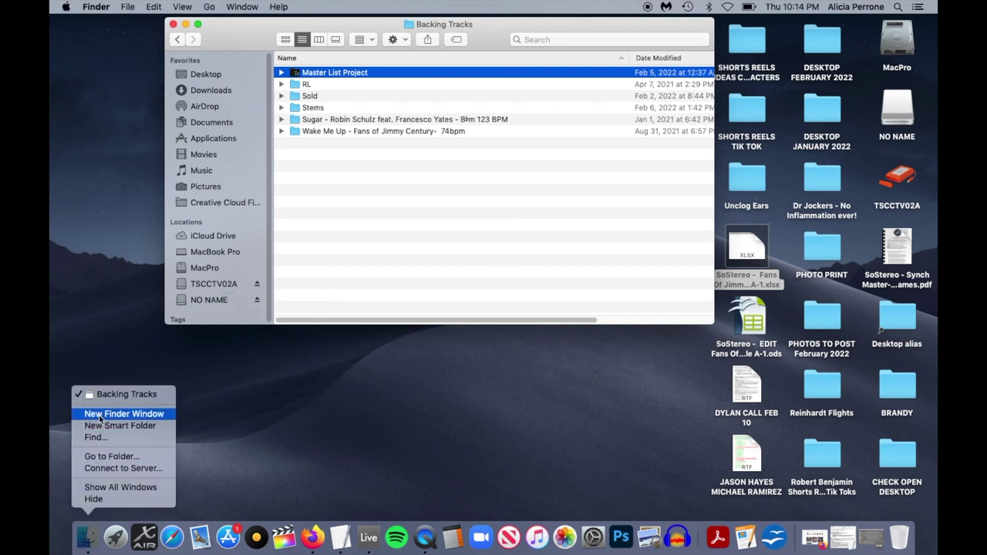
pyautogui.click(99, 415)
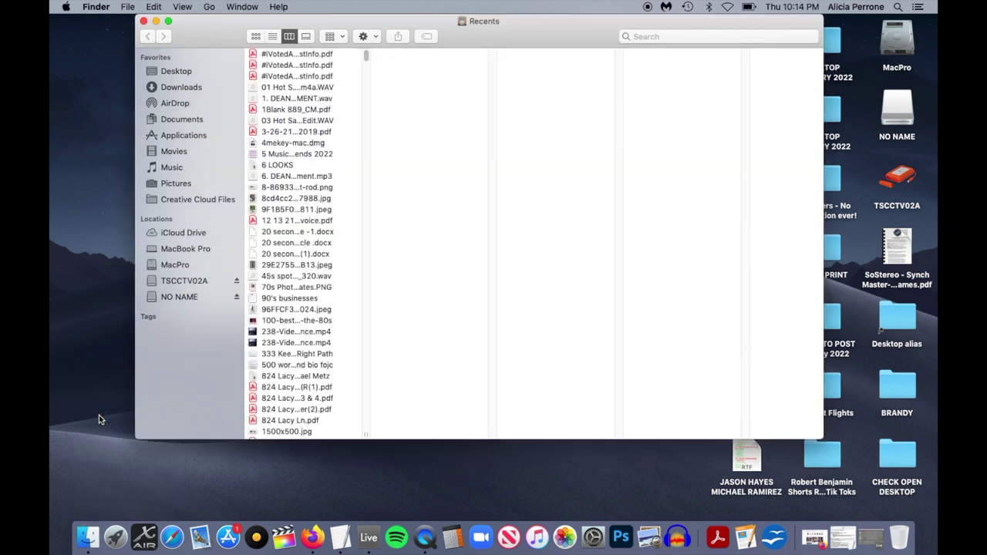
pyautogui.click(176, 300)
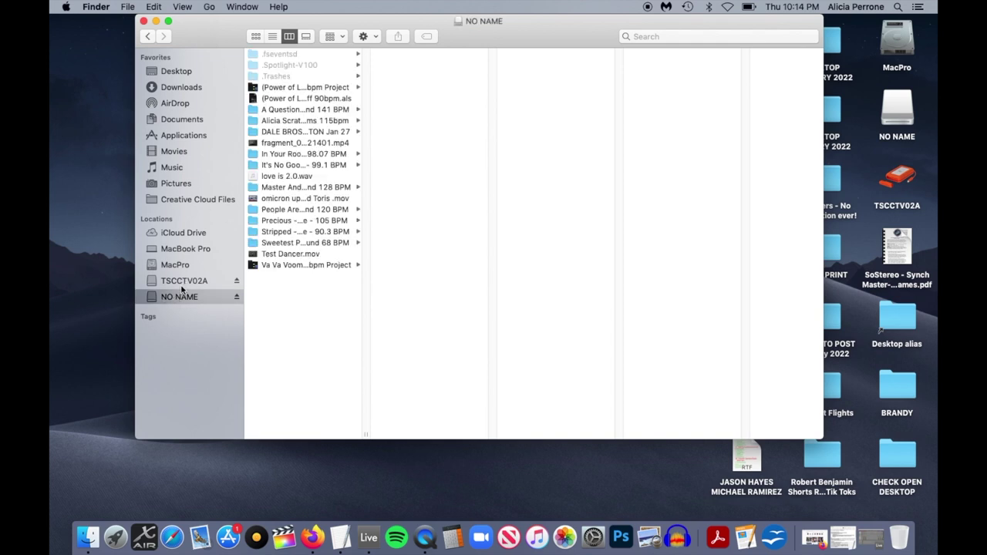
pyautogui.moveTo(183, 287); pyautogui.dragTo(169, 293)
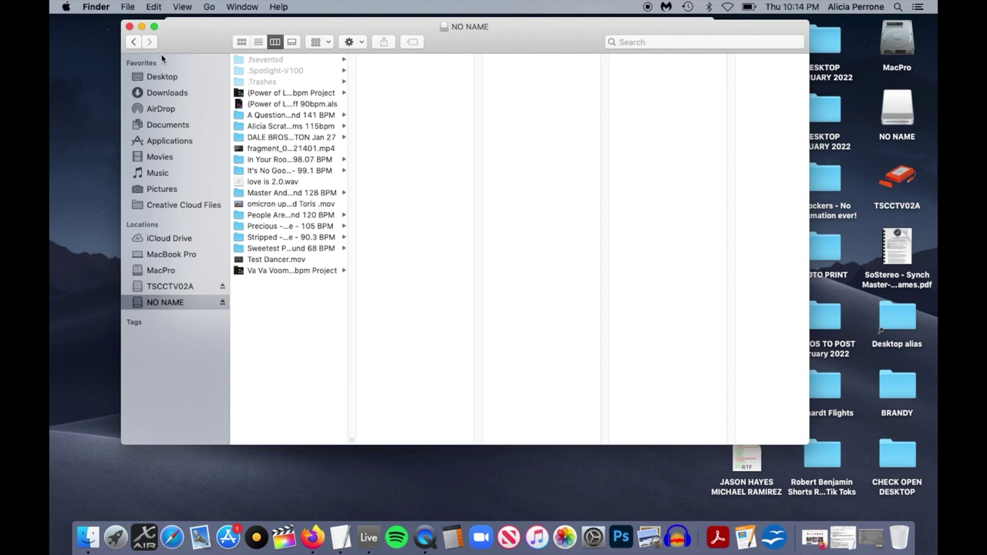
# Open the Finder preferences at the settings for items shown in the sidebar.
pyautogui.click(98, 10)
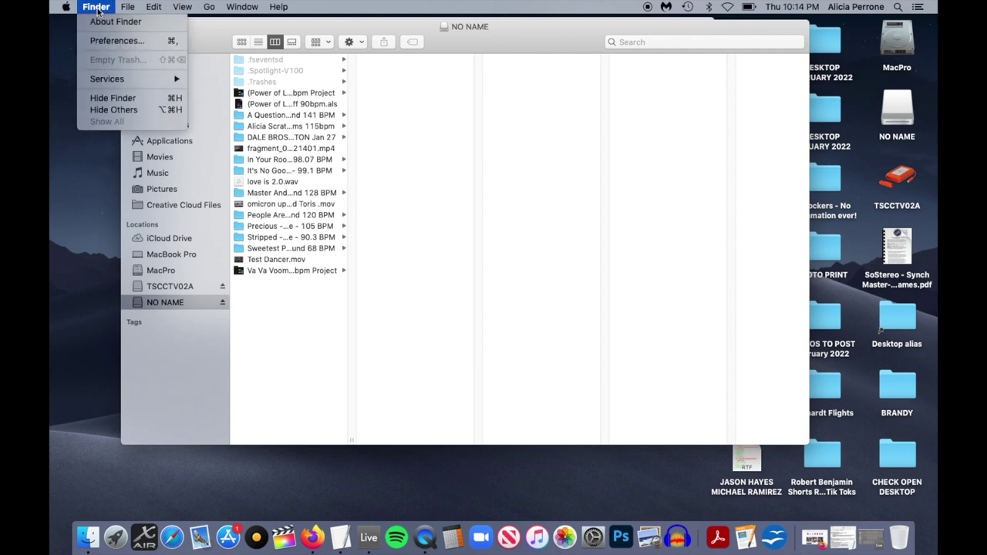
pyautogui.click(110, 41)
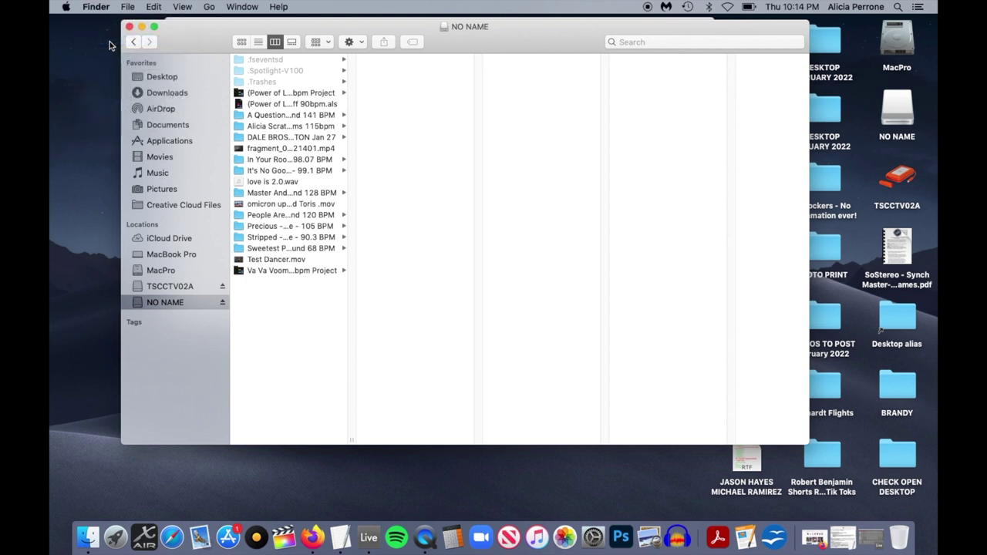
pyautogui.moveTo(105, 126); pyautogui.dragTo(403, 63)
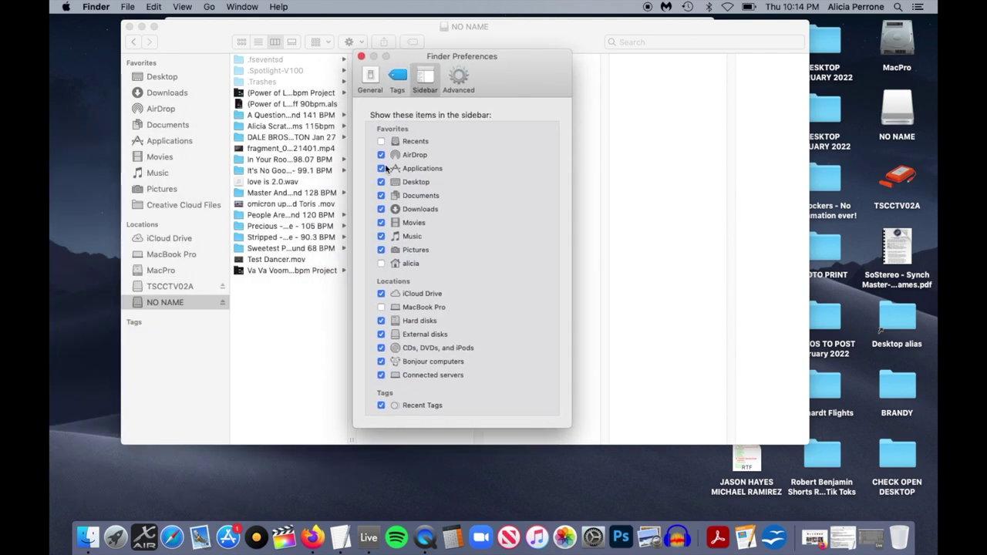
# Hide connected servers, Bonjour computers, CDs, DVDs, and iPods, external disks, hard disks and iCloud Drive from the Finder sidebar.
pyautogui.click(381, 375)
pyautogui.click(381, 361)
pyautogui.click(381, 348)
pyautogui.click(381, 334)
pyautogui.click(381, 321)
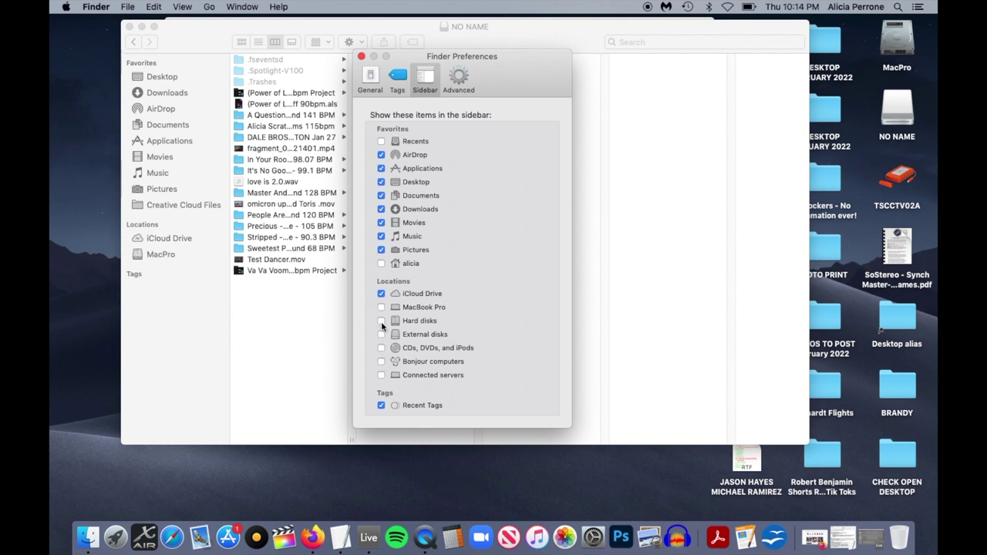
pyautogui.click(381, 293)
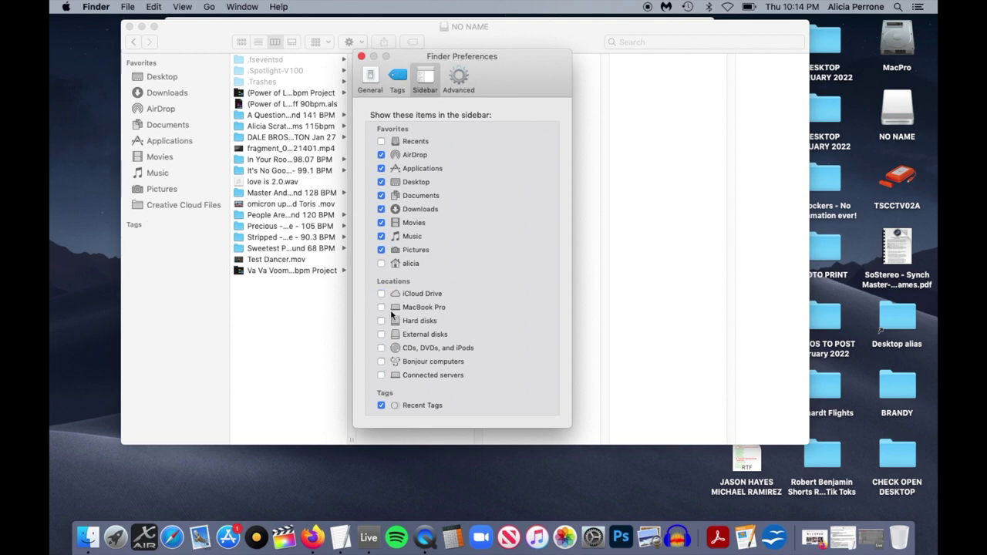
# Show iCloud Drive, MacBook Pro, hard disks, external disks, CDs, DVDs, and iPods, Bonjour computers and connected servers in the Finder sidebar and close the preferences.
pyautogui.click(381, 294)
pyautogui.click(381, 307)
pyautogui.click(381, 320)
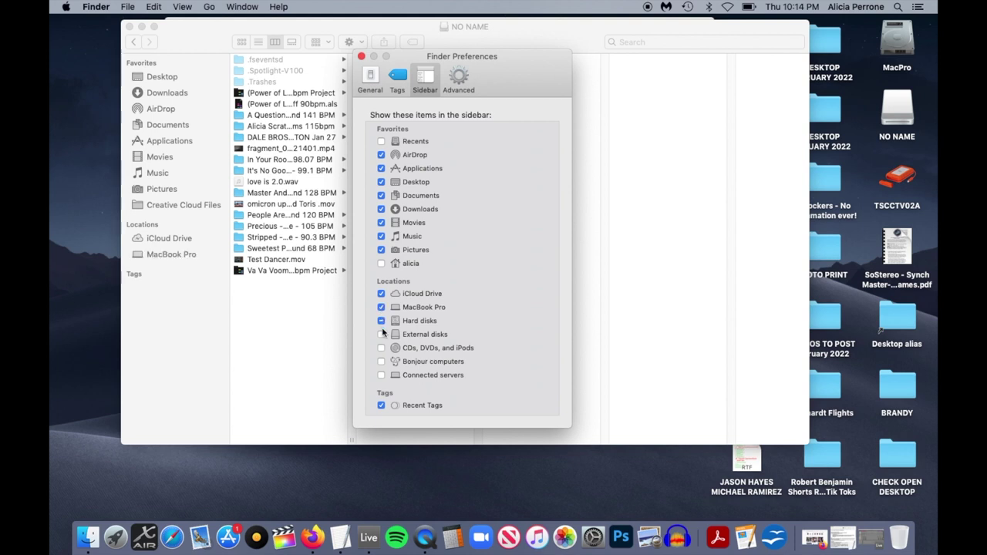
pyautogui.click(381, 334)
pyautogui.click(381, 348)
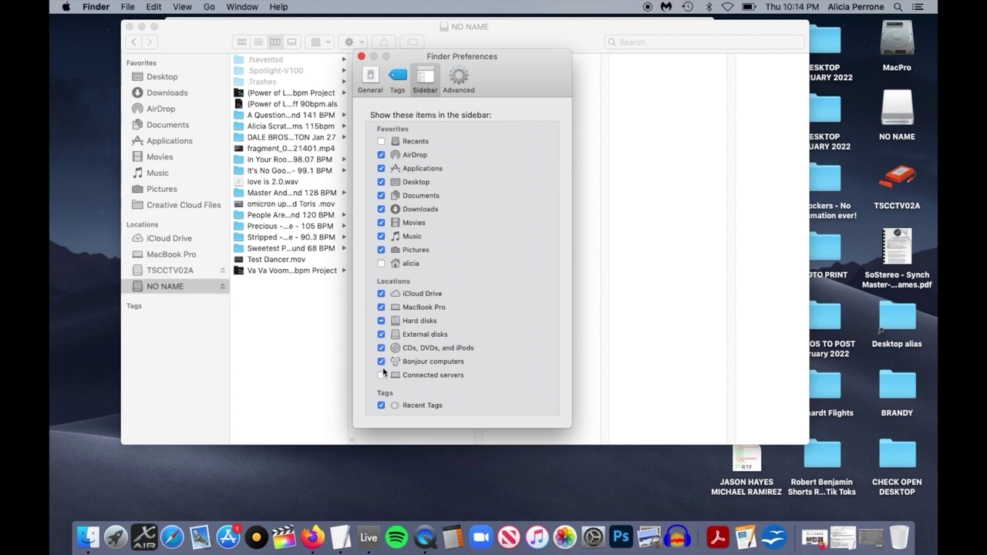
pyautogui.click(381, 375)
pyautogui.click(361, 57)
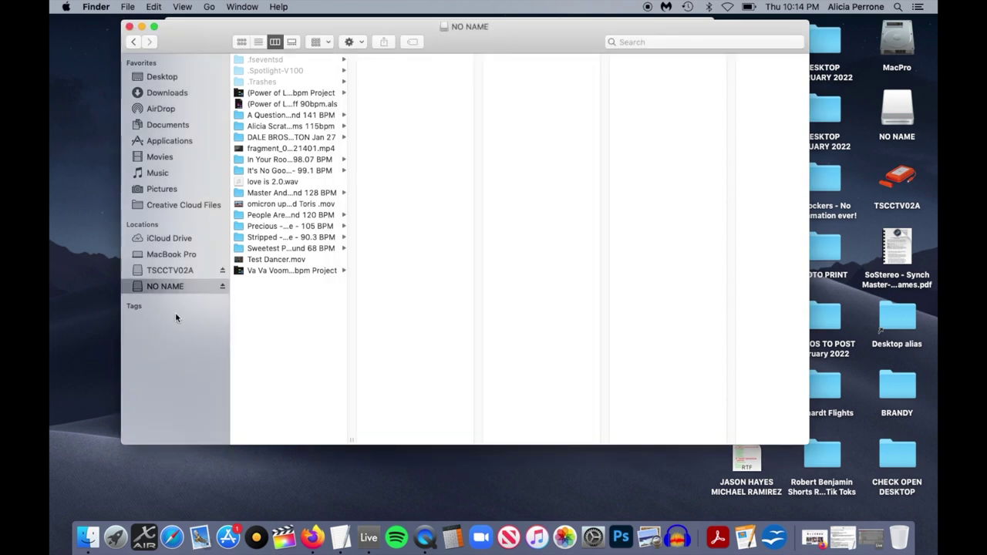
# Close the NO NAME window and open a new Finder window showing the NO NAME drive.
pyautogui.click(130, 26)
pyautogui.rightClick(88, 538)
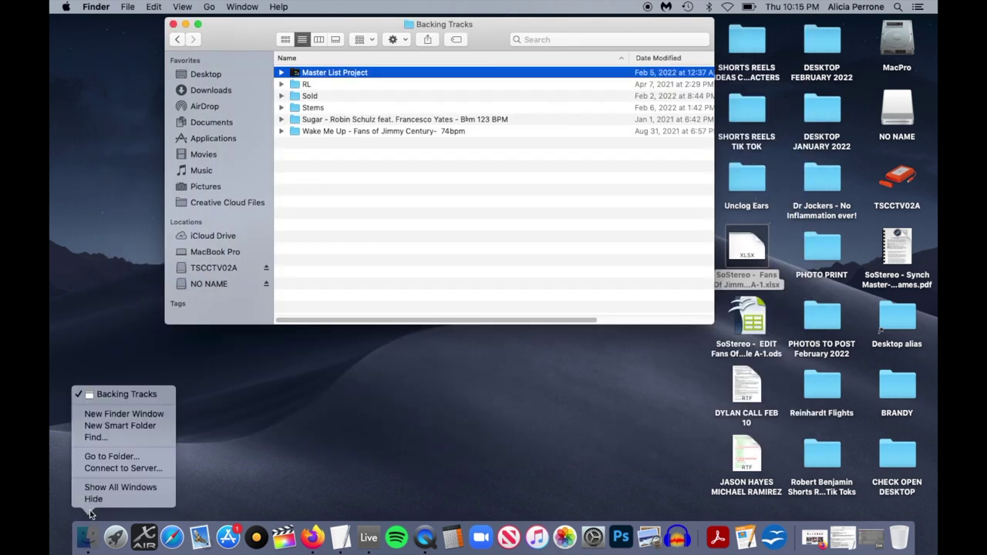
pyautogui.click(97, 419)
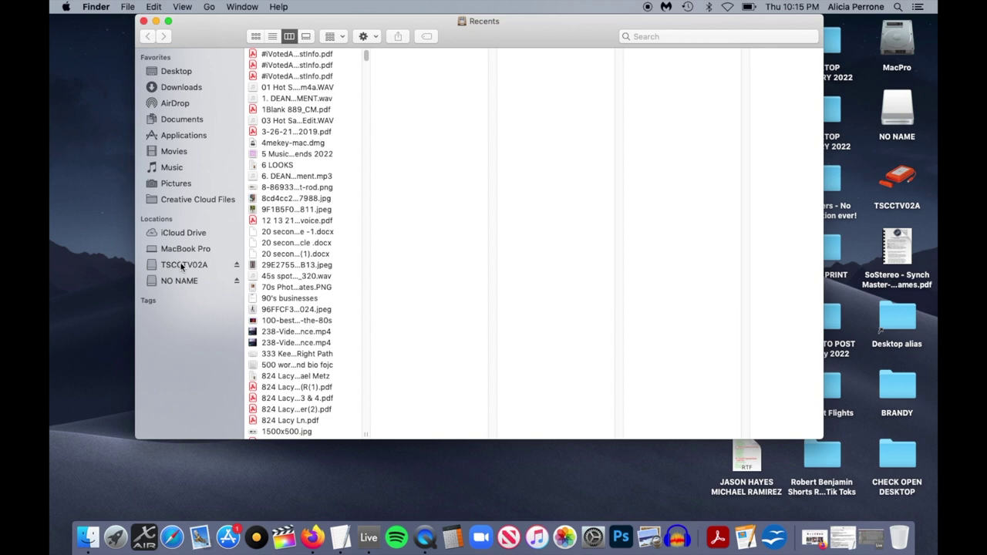
pyautogui.click(183, 284)
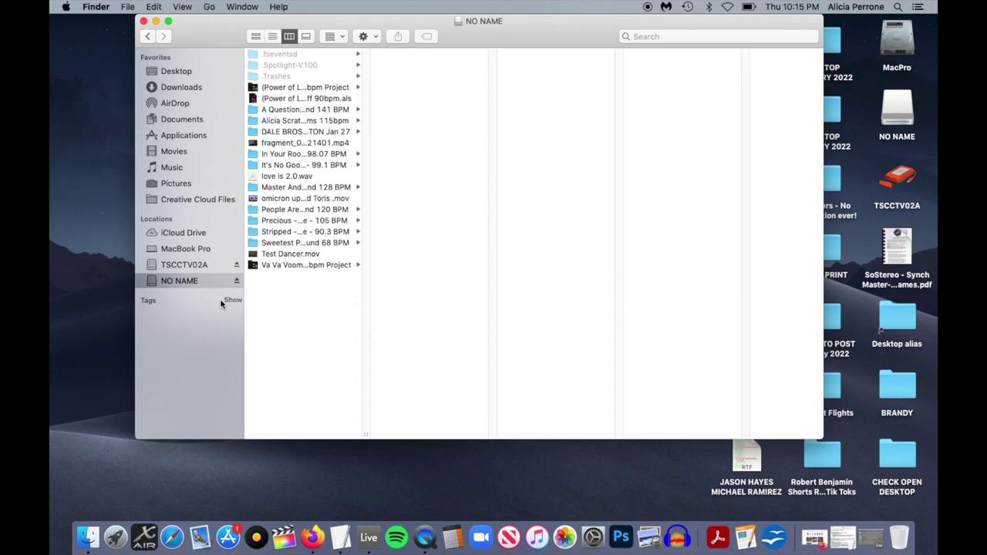
# Arrange the NO NAME and Backing Tracks windows side by side so both folder lists are accessible.
pyautogui.moveTo(206, 45); pyautogui.dragTo(673, 31)
pyautogui.click(479, 34)
pyautogui.moveTo(480, 34); pyautogui.dragTo(390, 54)
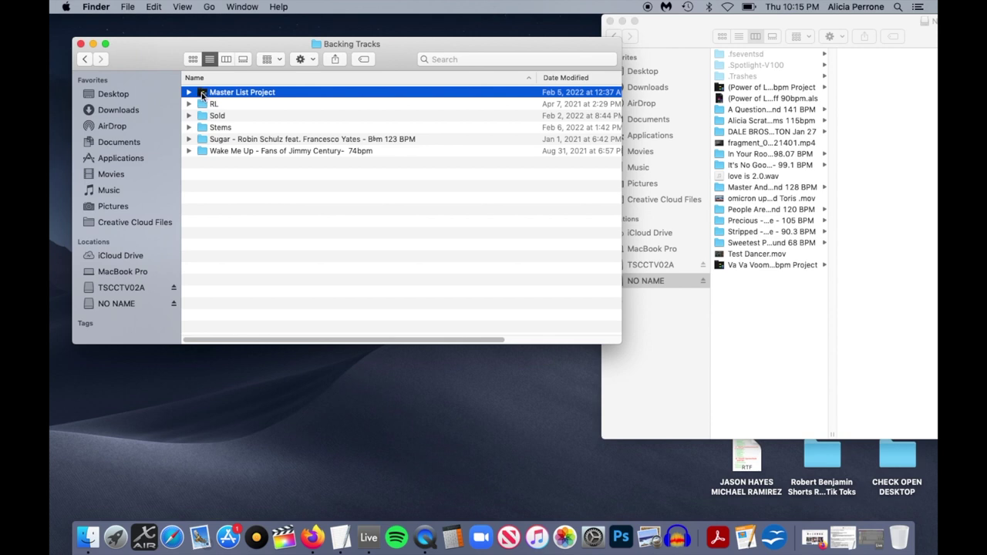
# Try to copy the Master List Project folder to the NO NAME drive and close that drive's window.
pyautogui.moveTo(202, 94); pyautogui.dragTo(423, 375)
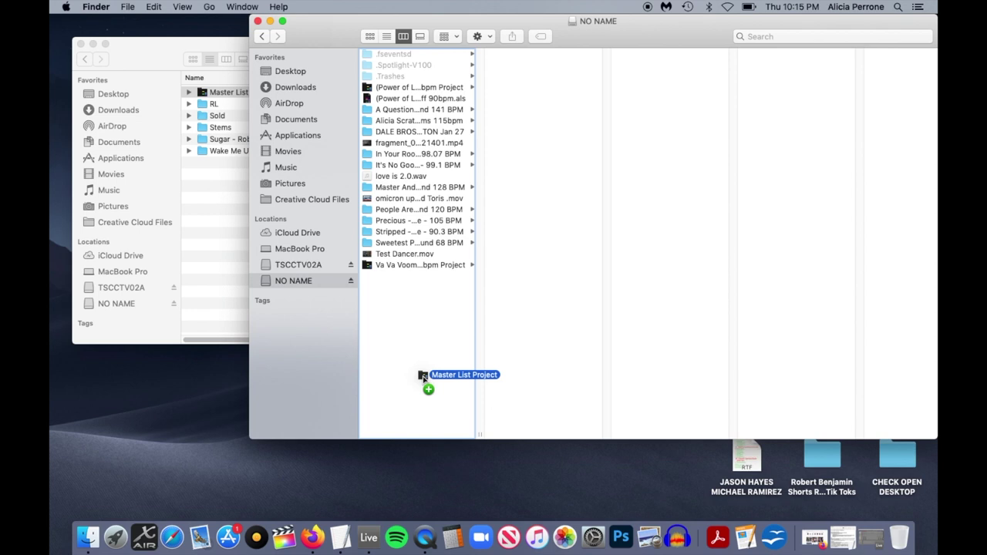
pyautogui.moveTo(423, 375); pyautogui.dragTo(295, 213)
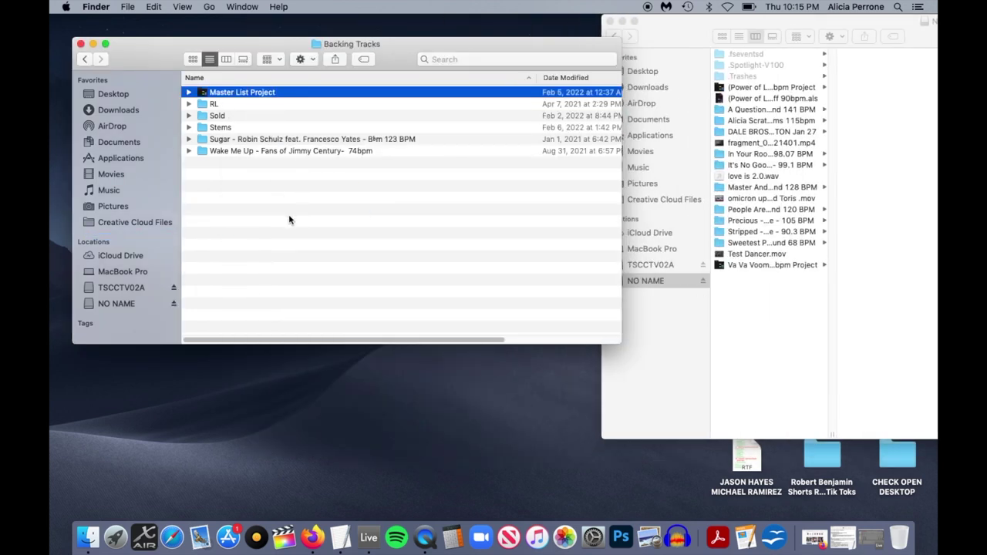
pyautogui.click(660, 37)
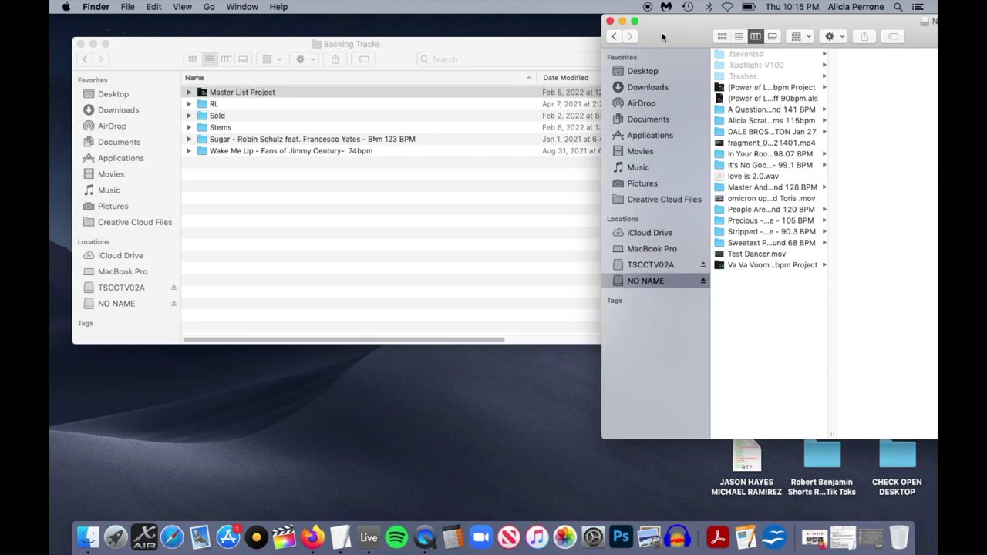
pyautogui.click(610, 20)
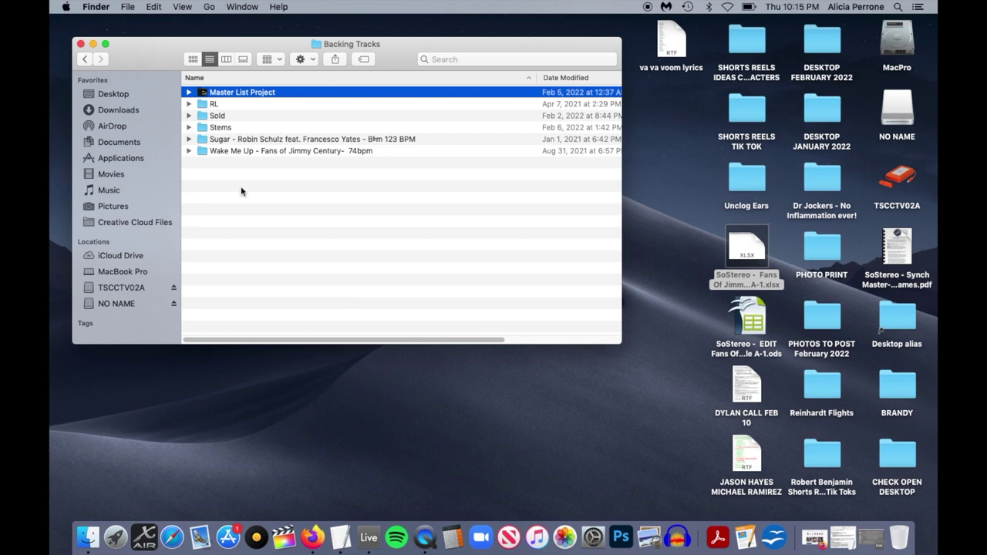
# Open the Master List Project folder from the TSCCTV02A drive and load the Live set Master List A-I.als.
pyautogui.click(895, 177)
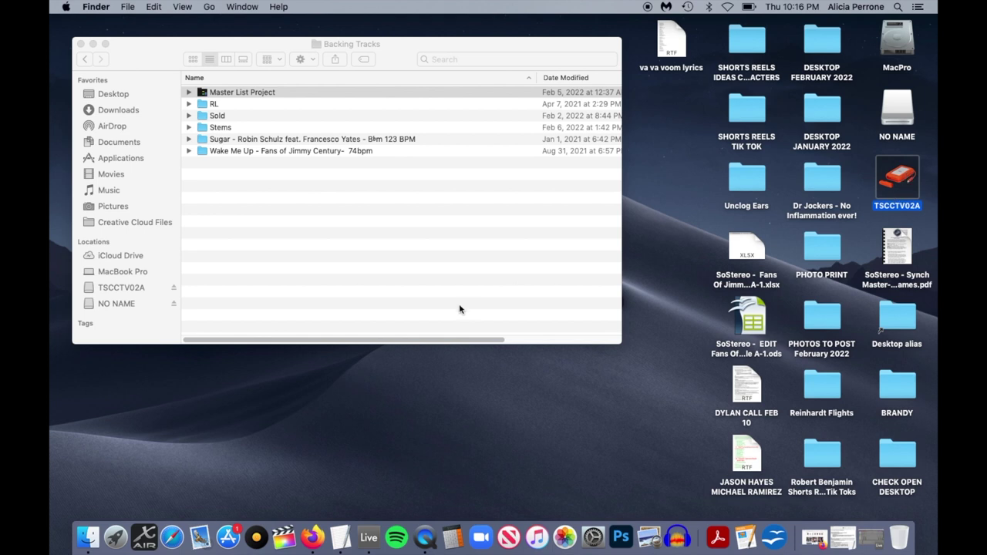
pyautogui.doubleClick(202, 96)
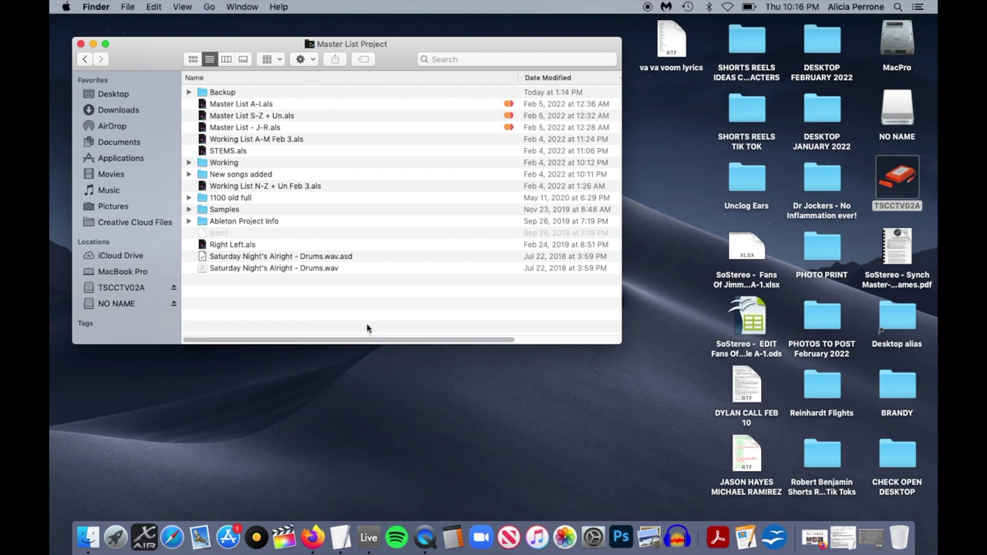
pyautogui.click(202, 104)
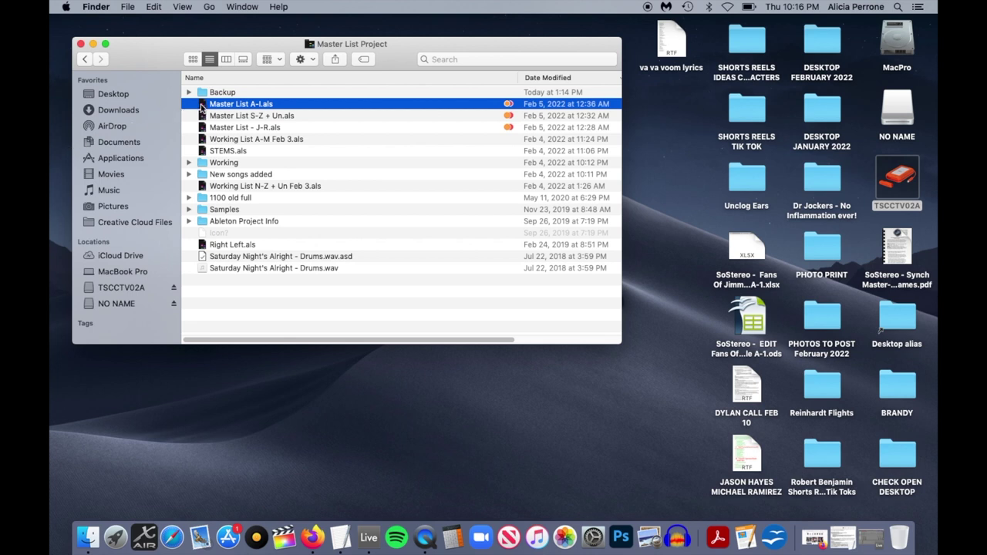
pyautogui.doubleClick(201, 106)
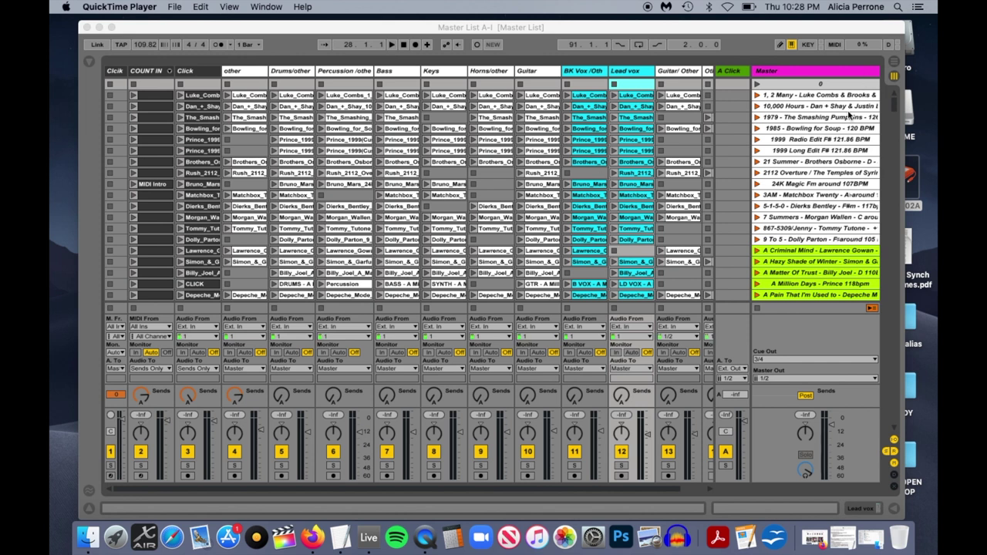
# Look through the song scenes in the Master track of the Master List A-I set.
pyautogui.scroll(-3, 835, 177)
pyautogui.scroll(-15, 836, 174)
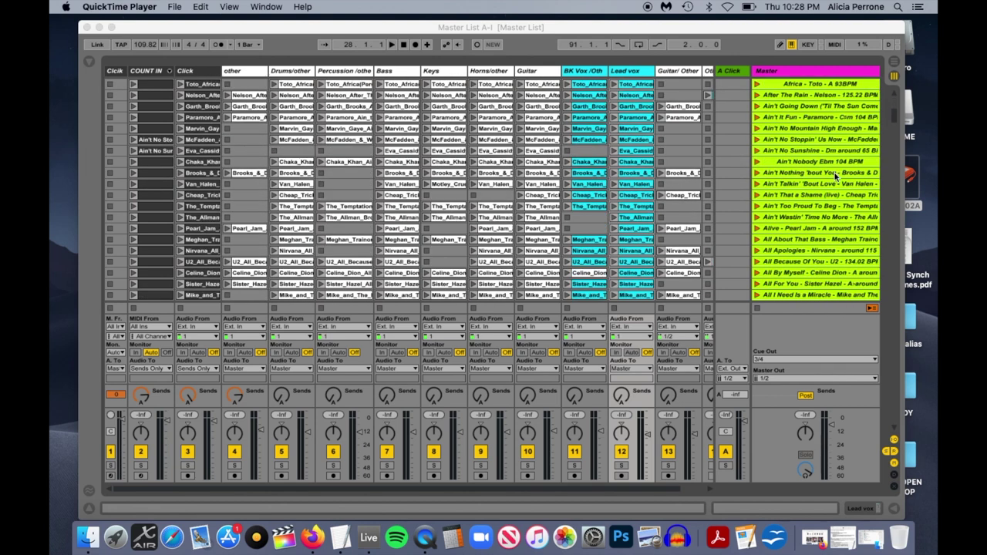
pyautogui.scroll(20, 836, 174)
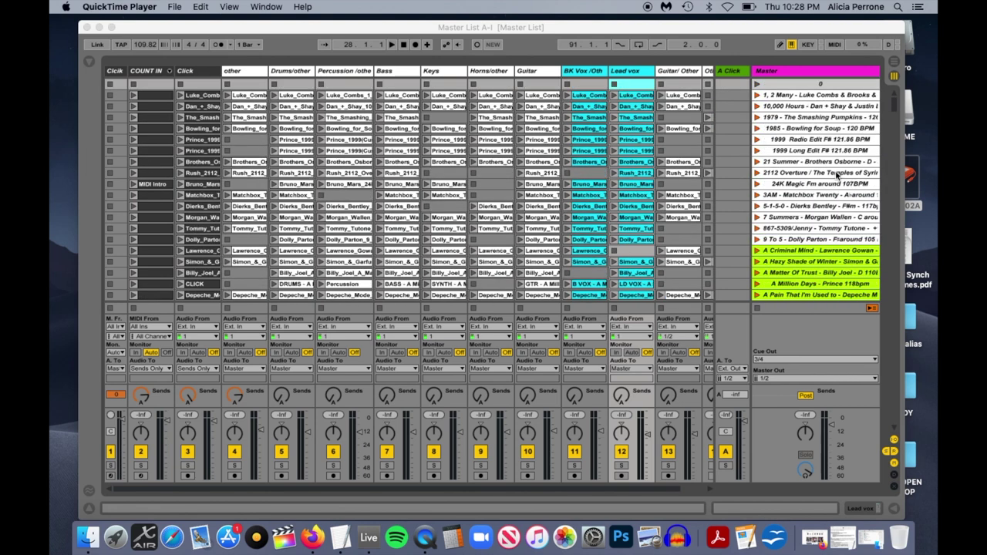
pyautogui.click(668, 27)
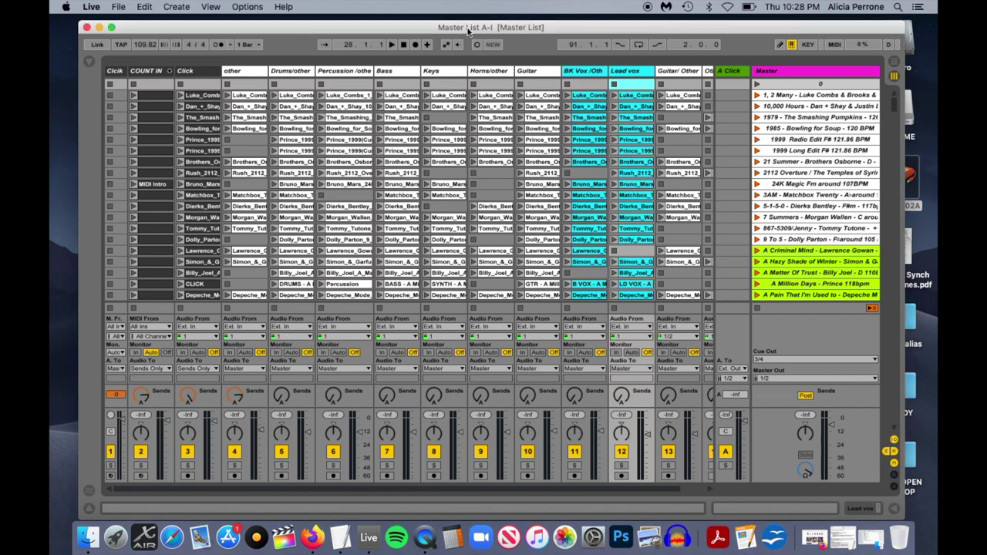
# Review the Live sets in the Master List Project folder, close its window and return to the open set.
pyautogui.click(84, 542)
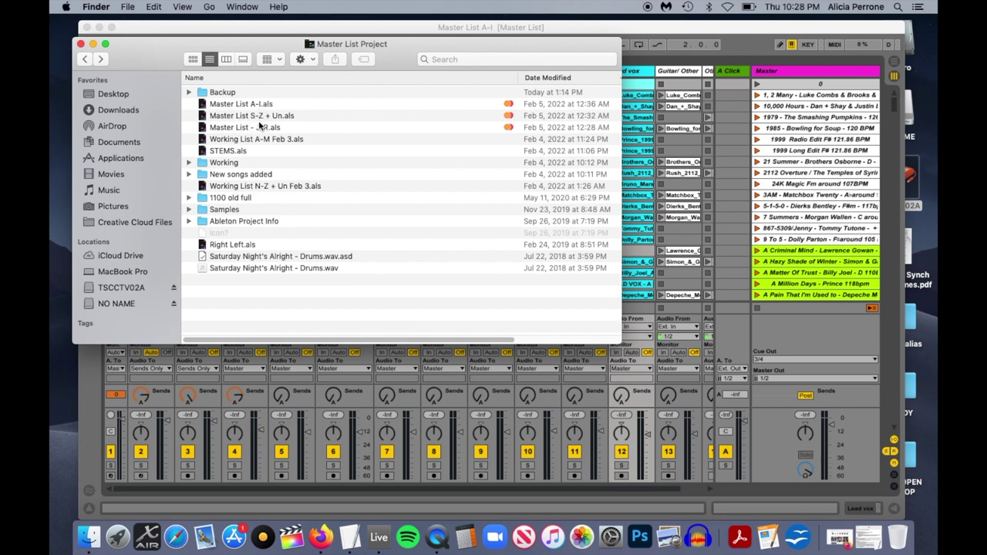
pyautogui.click(81, 44)
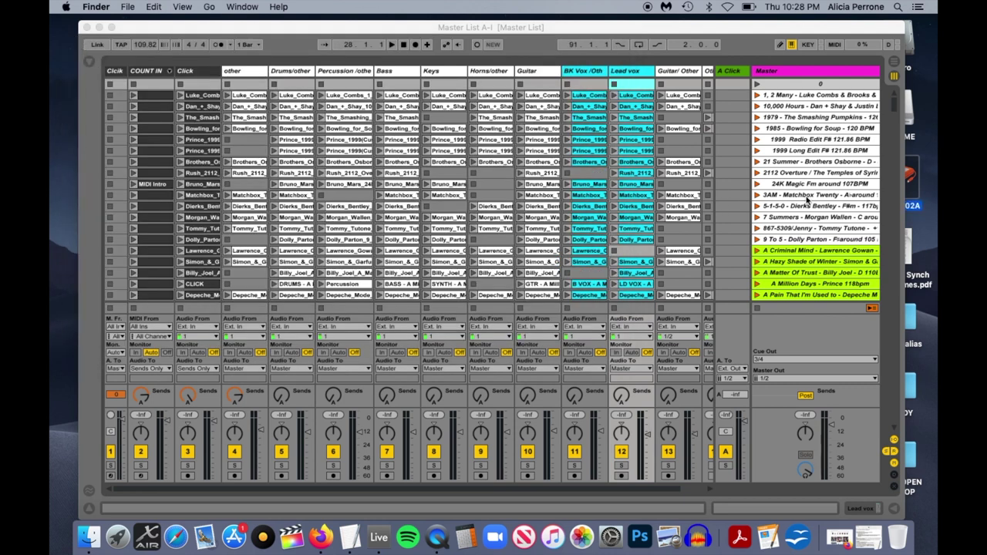
pyautogui.click(783, 188)
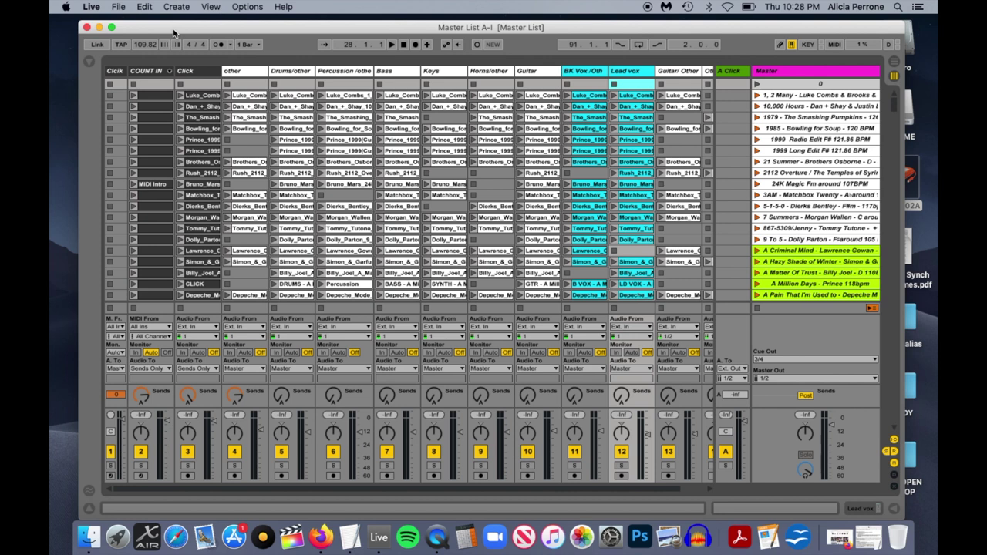
# Save the open Live set under the new name "club july 4th" in the Master List Project folder.
pyautogui.click(122, 7)
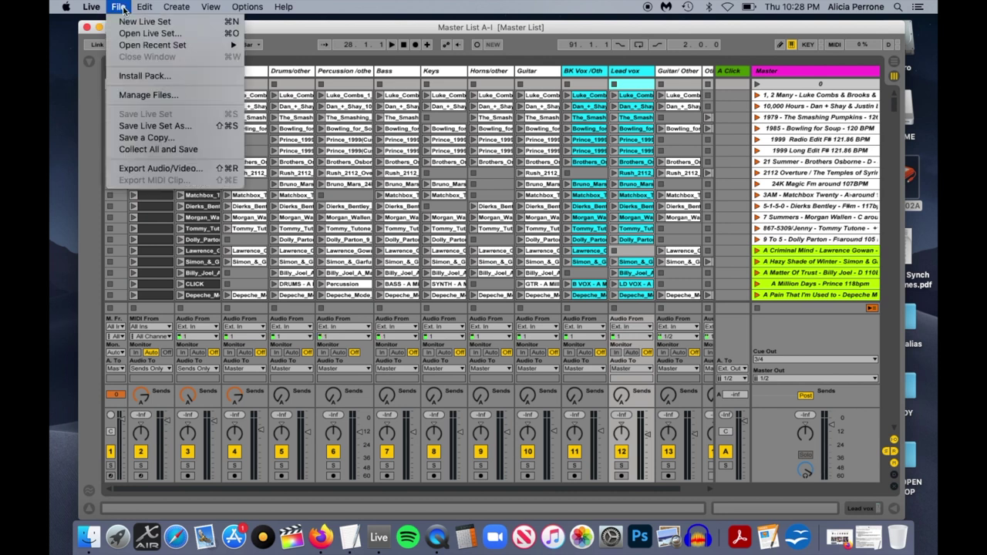
pyautogui.click(171, 126)
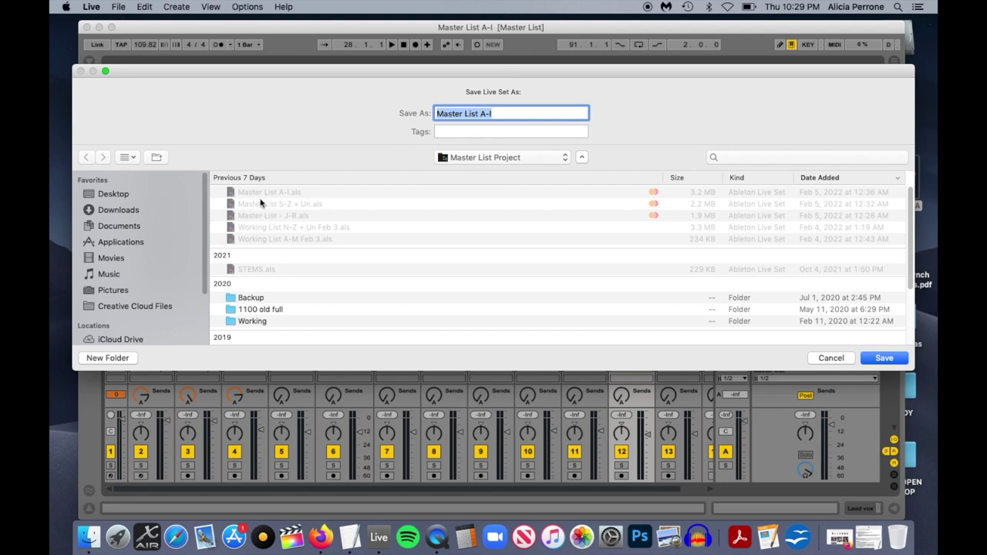
pyautogui.moveTo(502, 113); pyautogui.dragTo(425, 114)
pyautogui.write('clu')
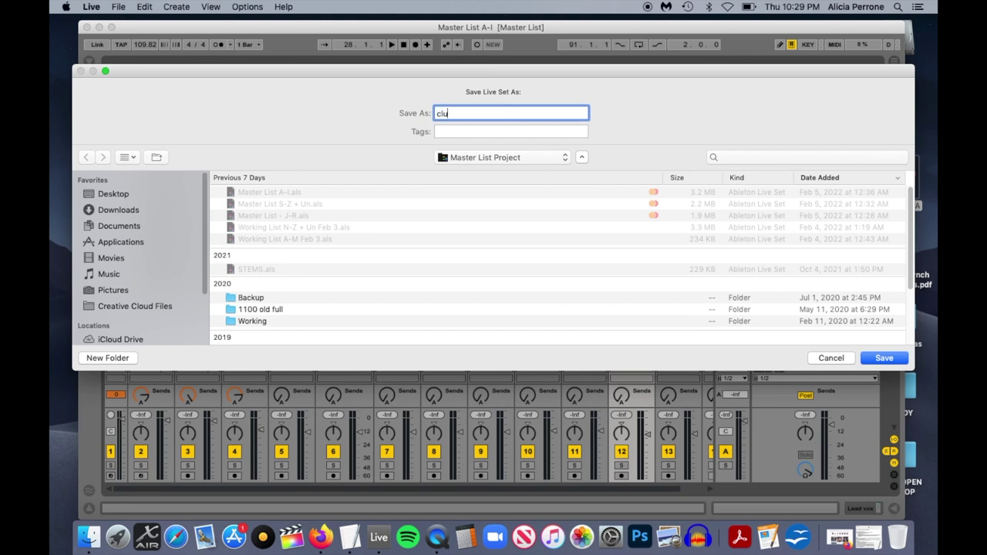
pyautogui.write('b')
pyautogui.write('july 4th')
pyautogui.scroll(-3, 329, 271)
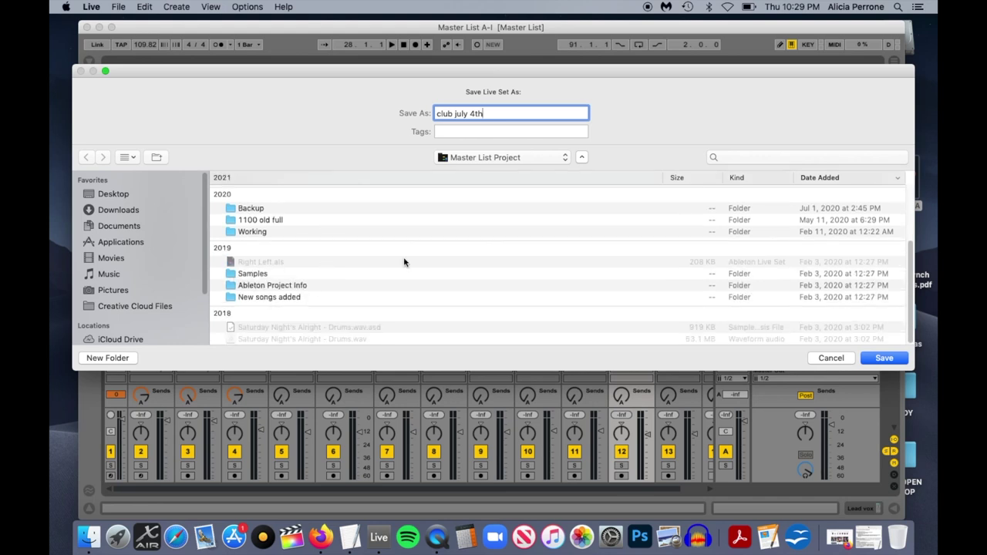
pyautogui.click(883, 359)
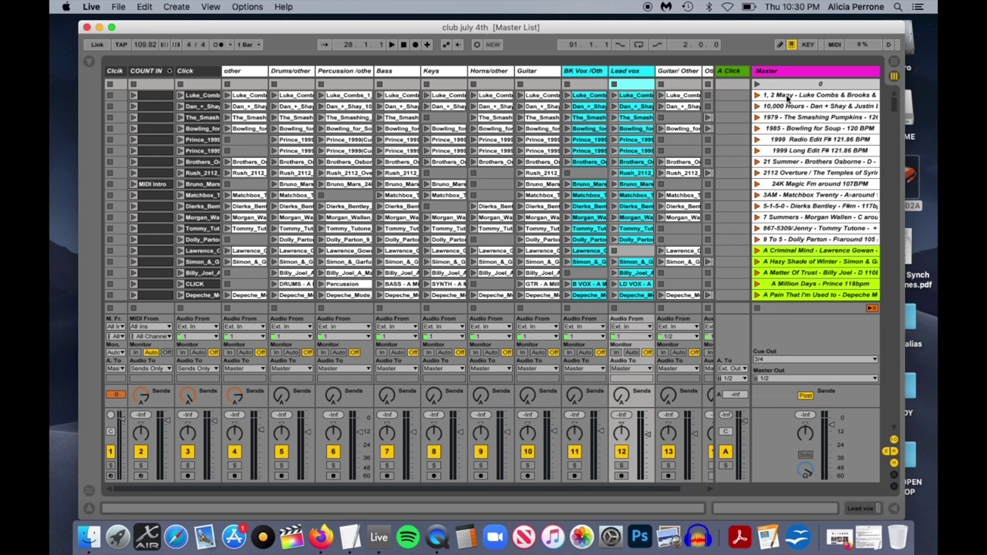
# Open Master List Project inside Backing Tracks on the TSCCTV02A drive in a Finder window and display it as a list.
pyautogui.click(86, 538)
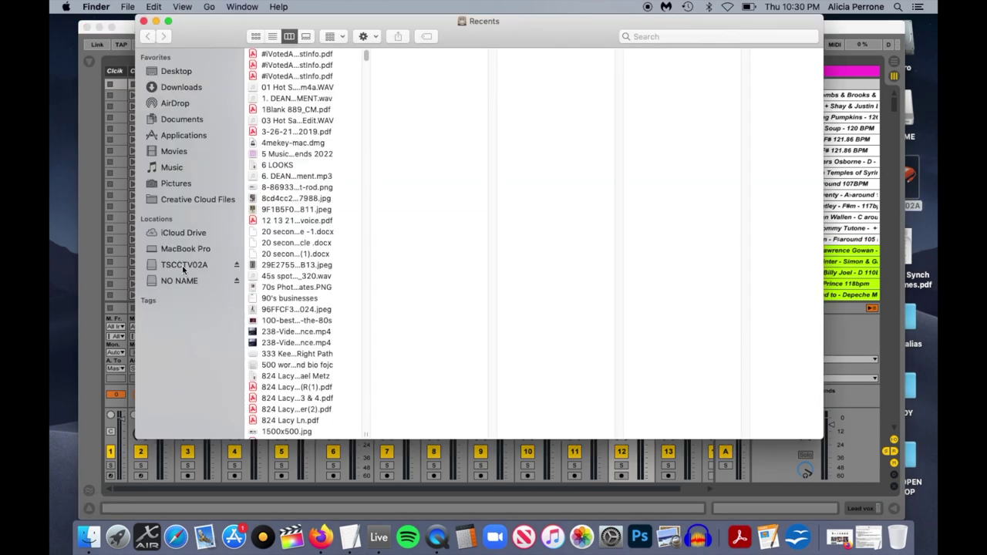
pyautogui.click(185, 268)
pyautogui.click(267, 155)
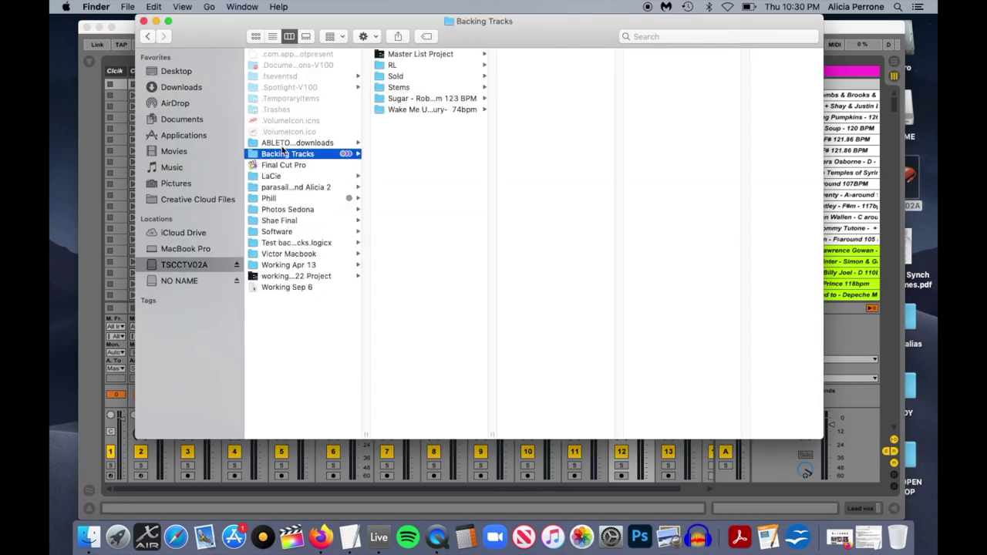
pyautogui.click(391, 56)
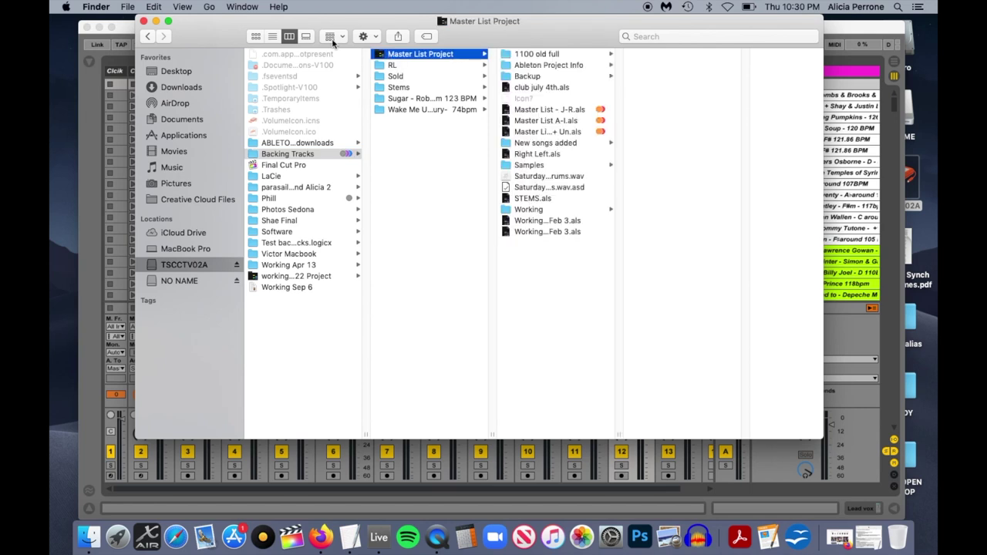
pyautogui.click(272, 36)
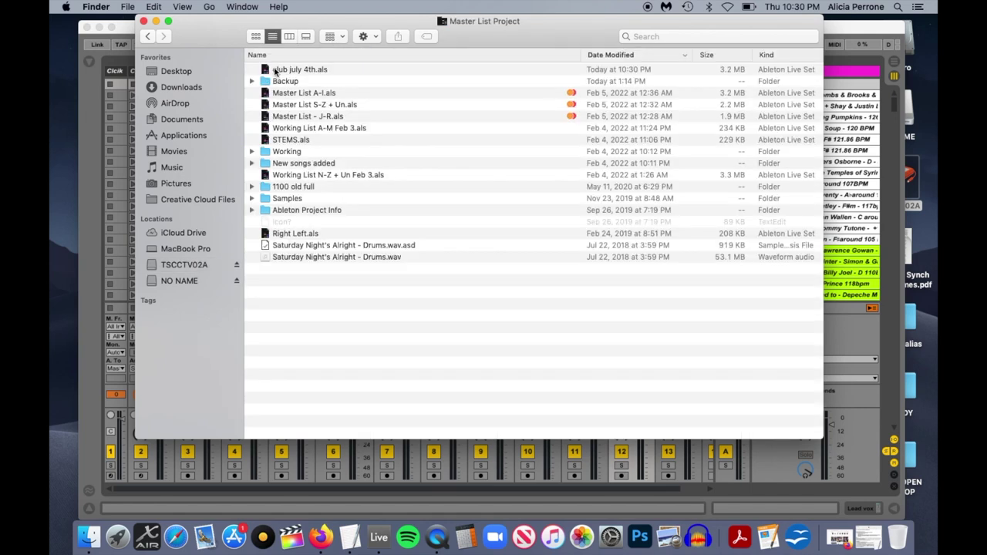
# Check the three Master List sets and club july 4th.als in the project folder and return to the Live set.
pyautogui.click(275, 96)
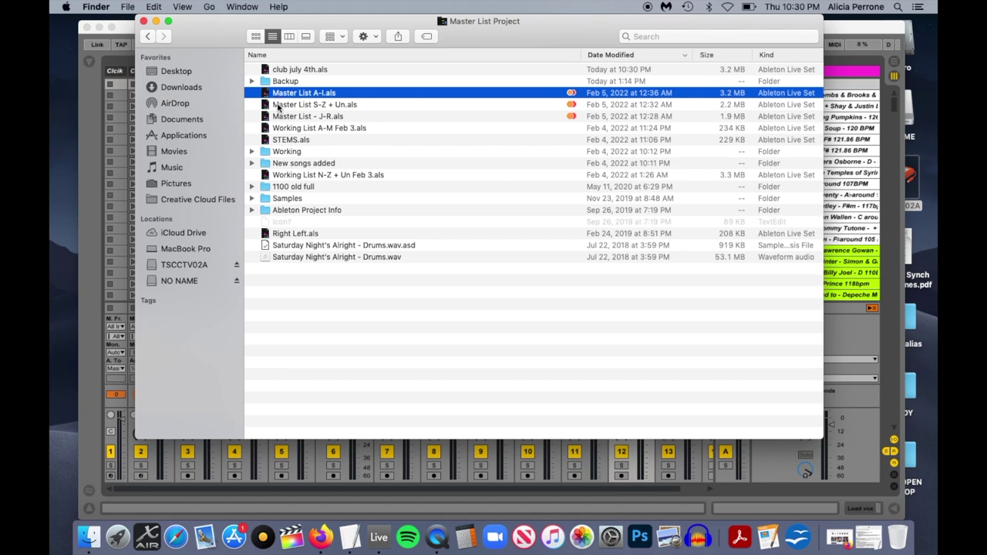
pyautogui.click(279, 106)
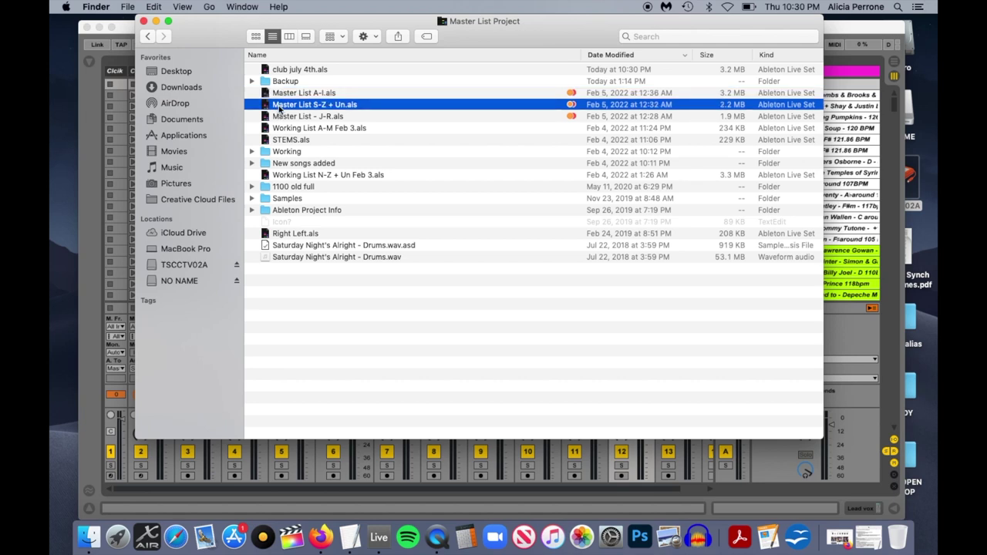
pyautogui.click(281, 118)
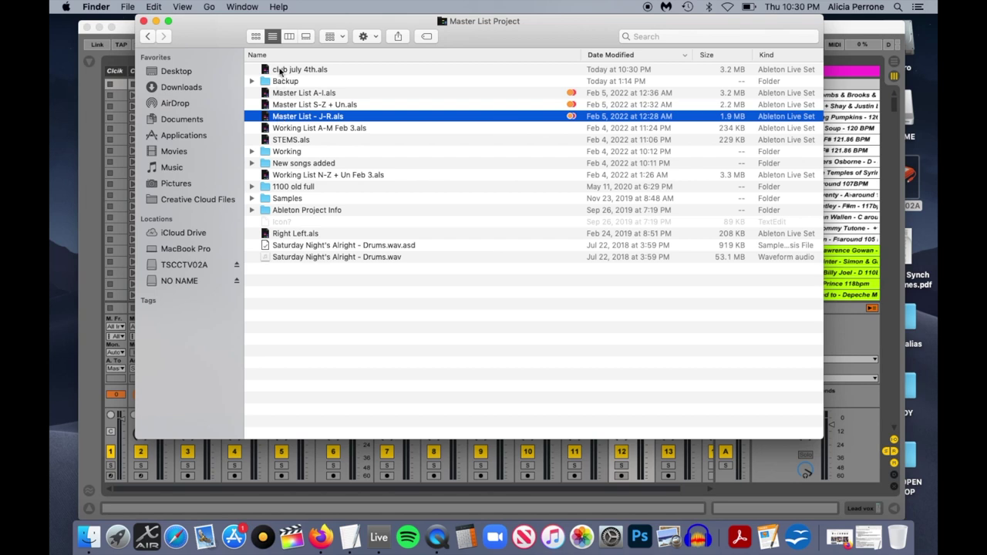
pyautogui.click(280, 71)
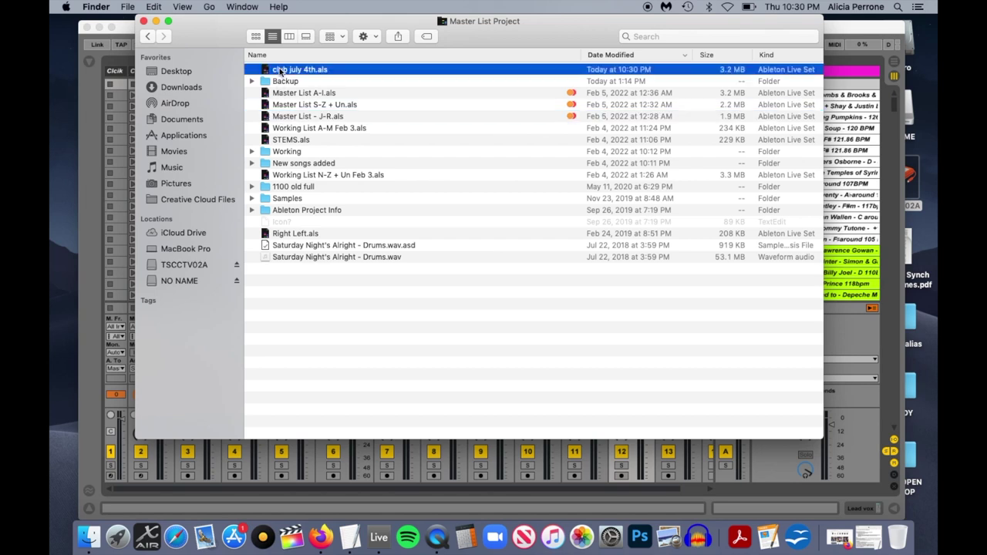
pyautogui.click(874, 31)
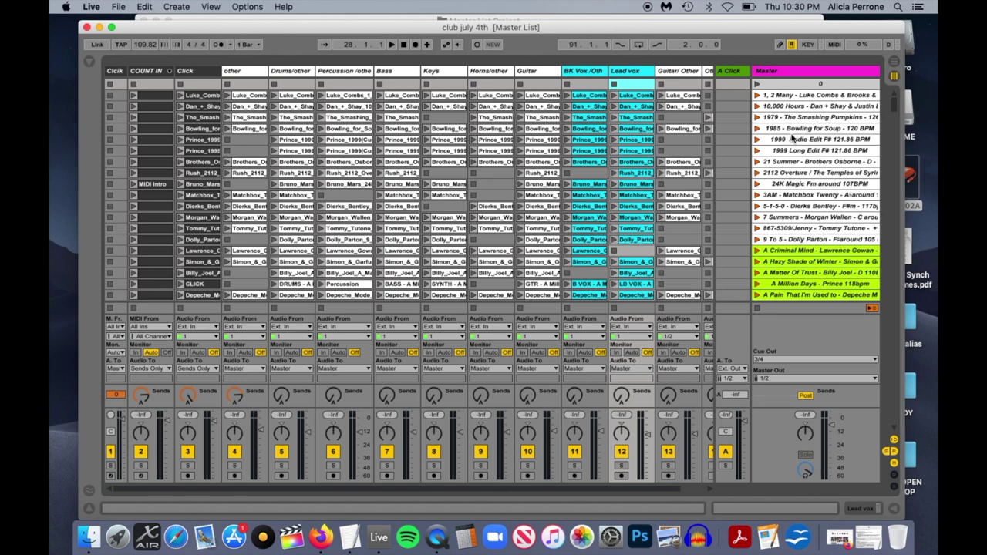
# Copy the 24K Magic scene and paste it at the start of the set, above the blank separator scene.
pyautogui.click(789, 185)
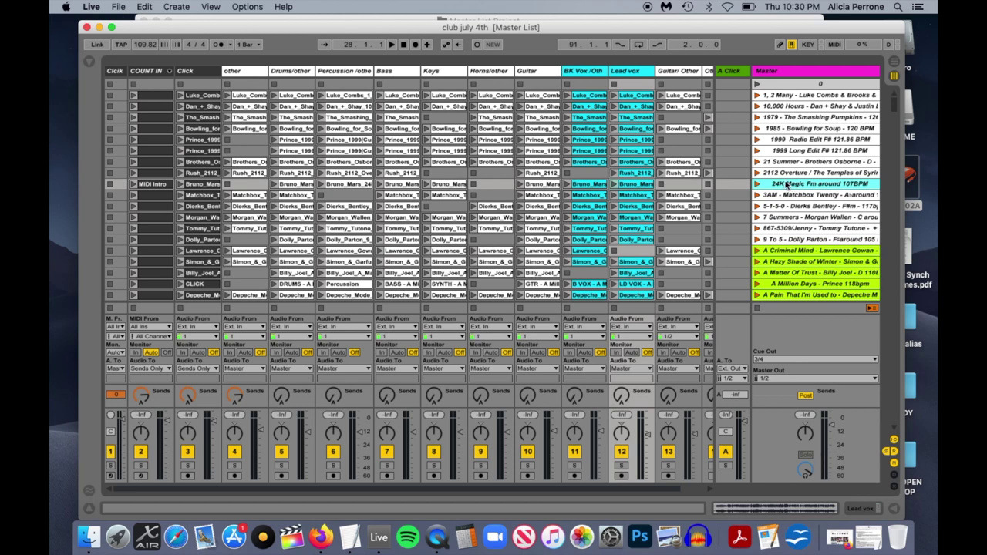
pyautogui.rightClick(818, 187)
pyautogui.click(792, 197)
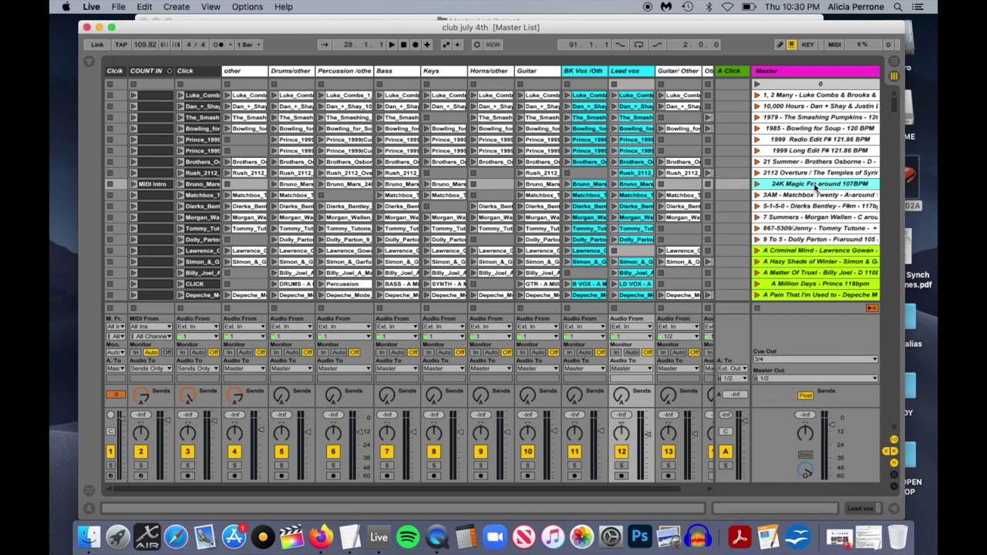
pyautogui.press('super+c')
pyautogui.click(817, 83)
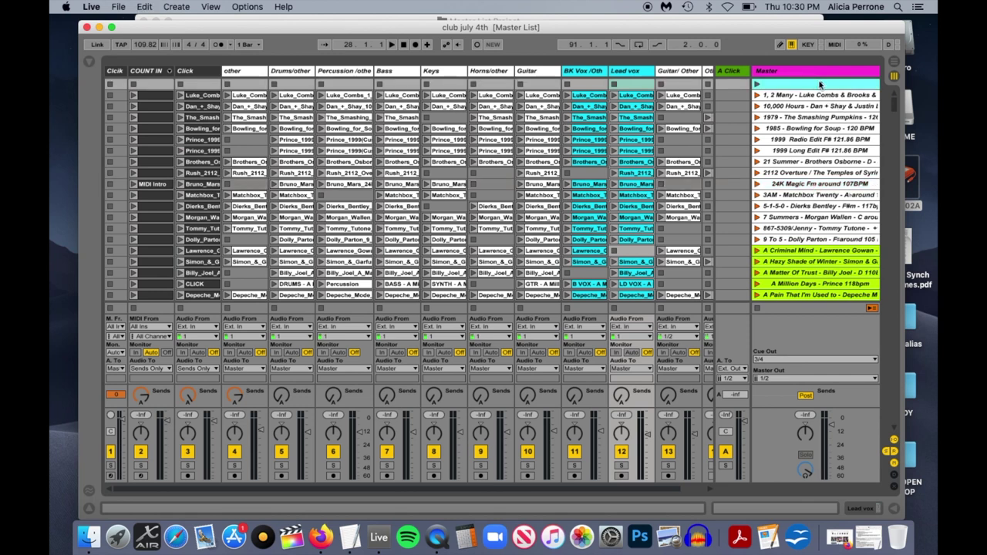
pyautogui.press('super+v')
pyautogui.press('super+v')
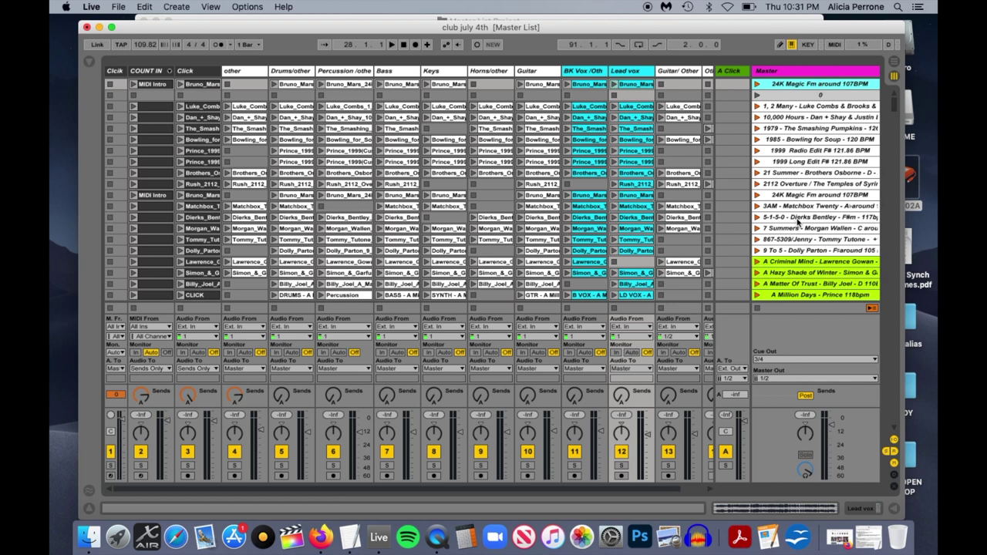
# Copy the Amor Prohibido scene from the master list and paste it directly below the 24K Magic scene at the start of the set.
pyautogui.scroll(-15, 803, 219)
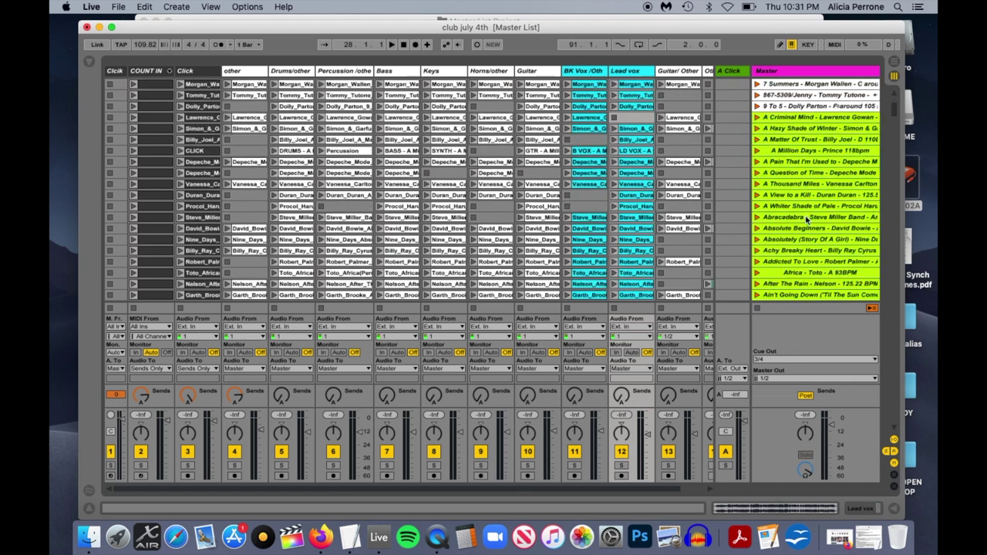
pyautogui.scroll(-5, 804, 224)
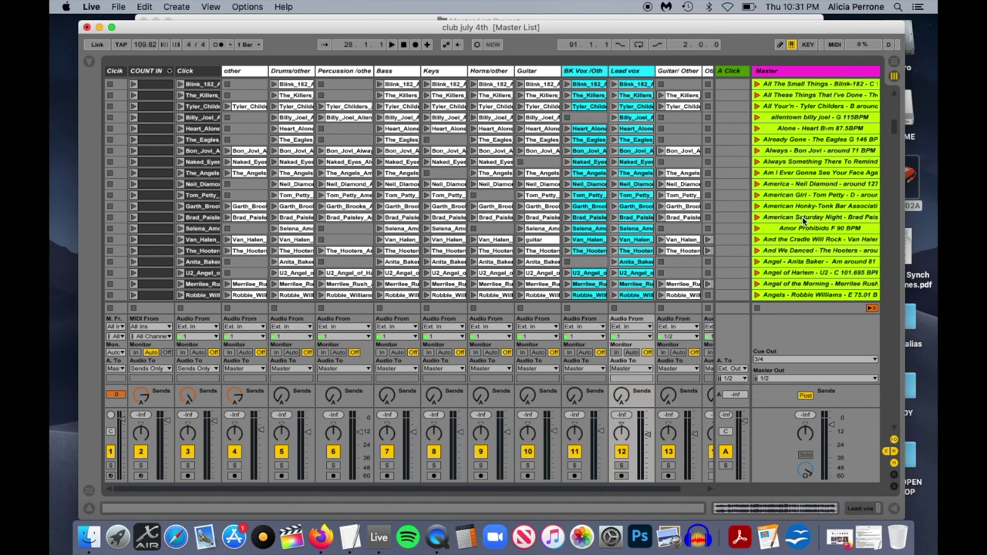
pyautogui.click(801, 229)
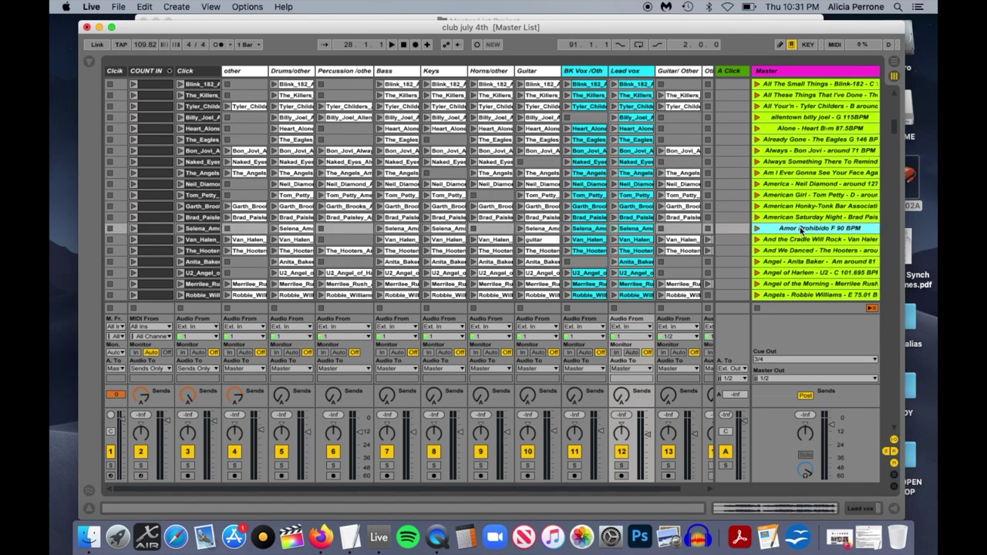
pyautogui.rightClick(801, 229)
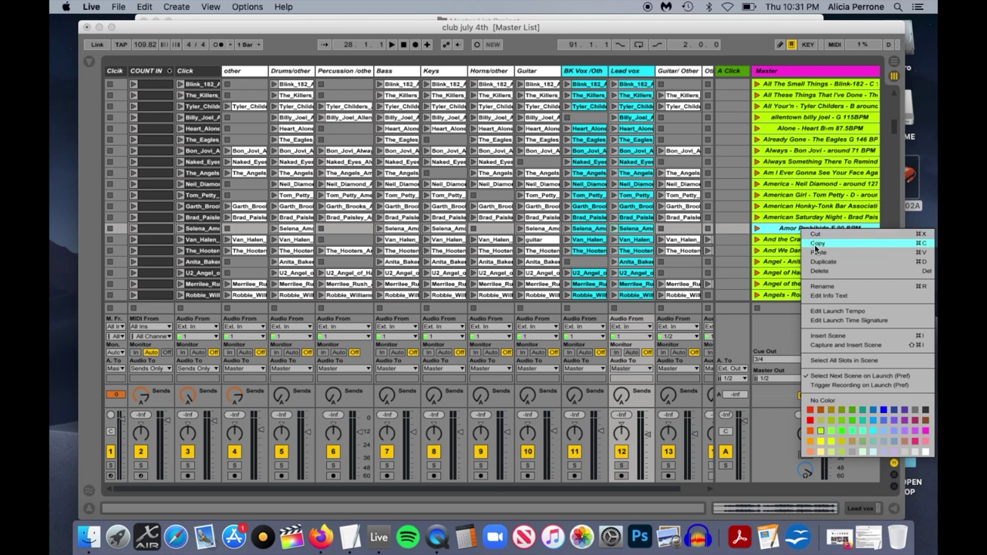
pyautogui.click(814, 245)
pyautogui.scroll(10, 814, 155)
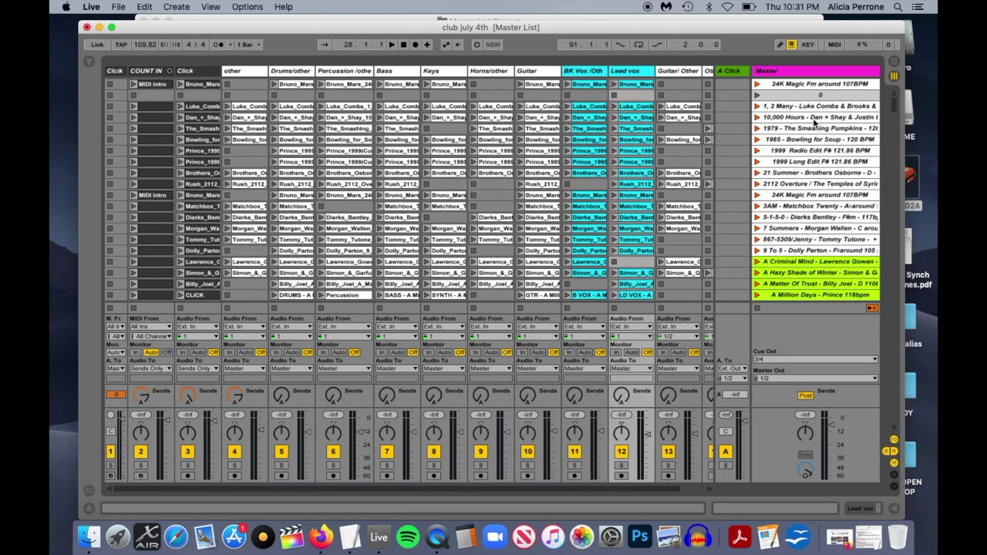
pyautogui.click(814, 94)
pyautogui.rightClick(814, 95)
pyautogui.click(777, 121)
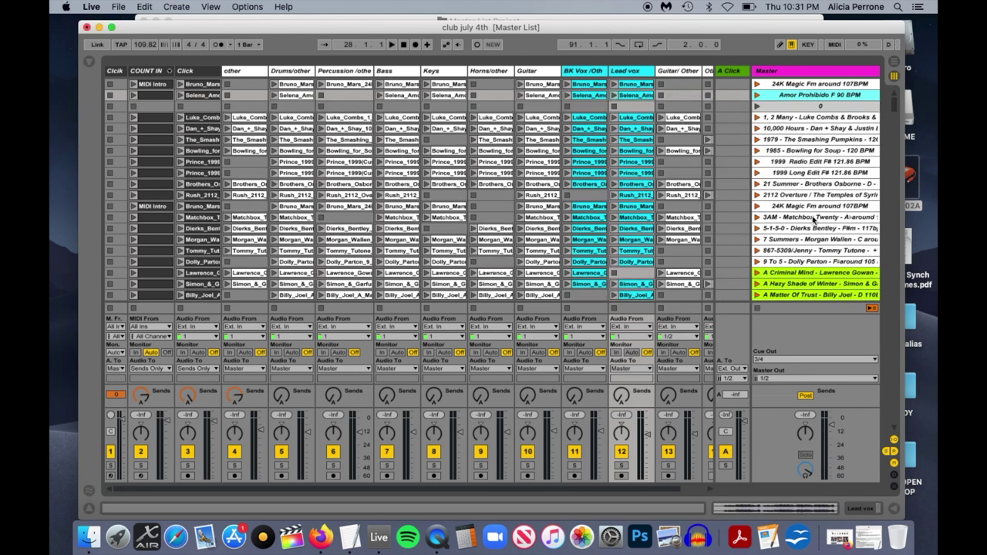
# Copy the four consecutive scenes from Beautiful Day through Beer Can and paste them below Amor Prohibido at the start of the set.
pyautogui.scroll(-6, 811, 220)
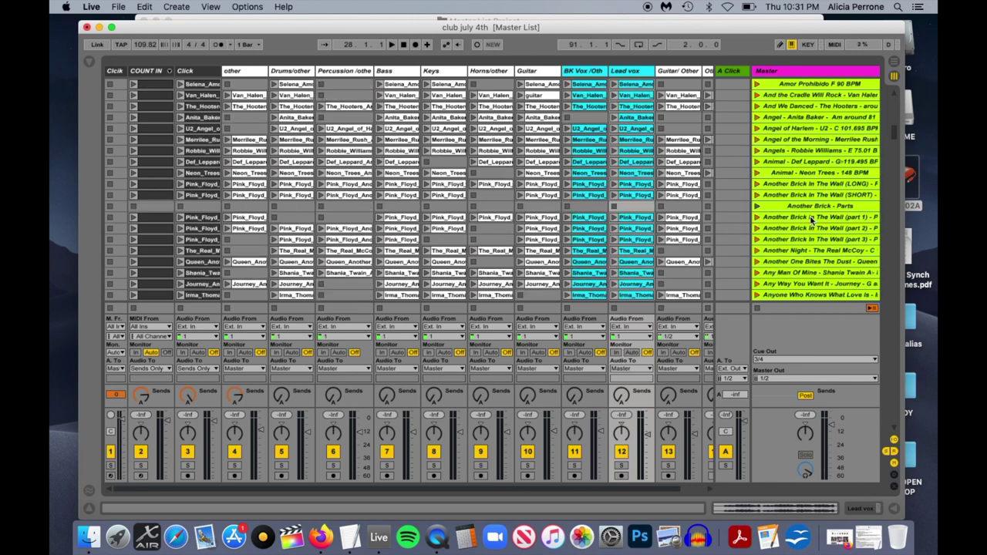
pyautogui.scroll(-15, 811, 219)
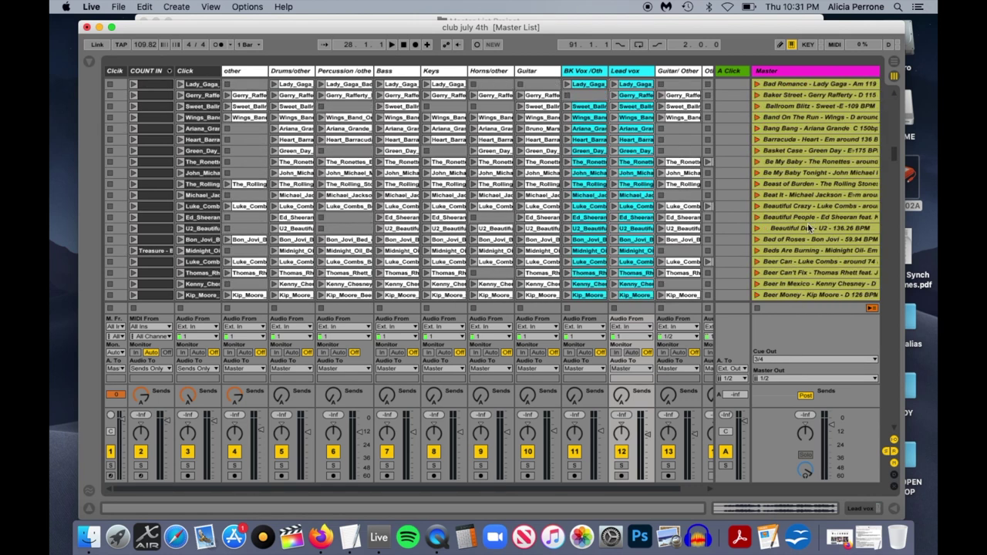
pyautogui.click(806, 228)
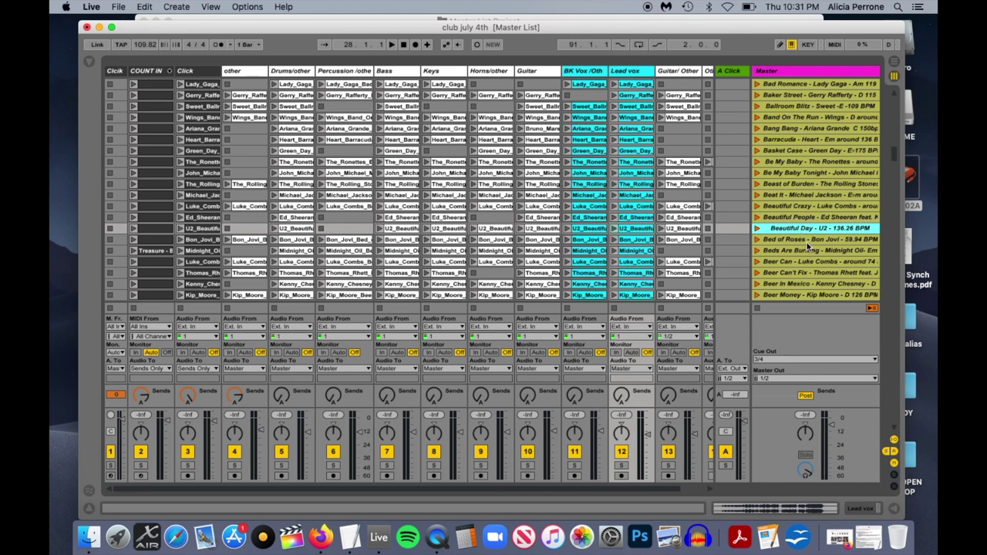
pyautogui.keyDown('shift'); pyautogui.click(806, 263); pyautogui.keyUp('shift')
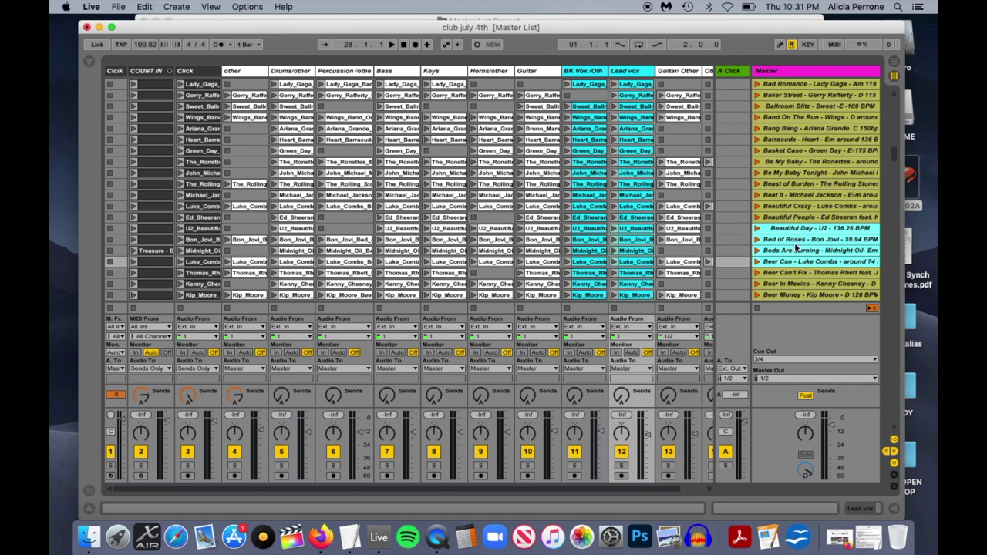
pyautogui.click(795, 229)
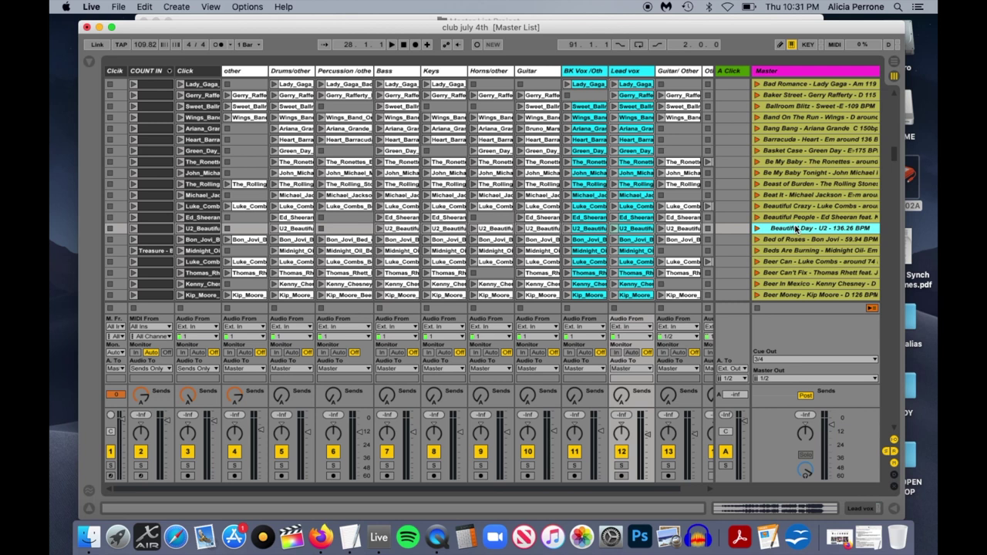
pyautogui.keyDown('shift'); pyautogui.click(802, 262); pyautogui.keyUp('shift')
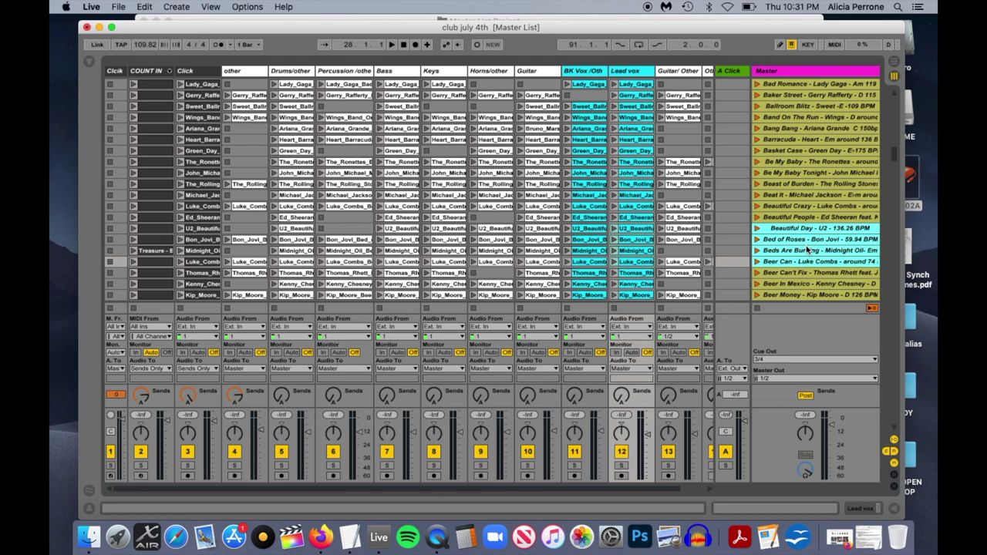
pyautogui.press('super+c')
pyautogui.scroll(10, 806, 248)
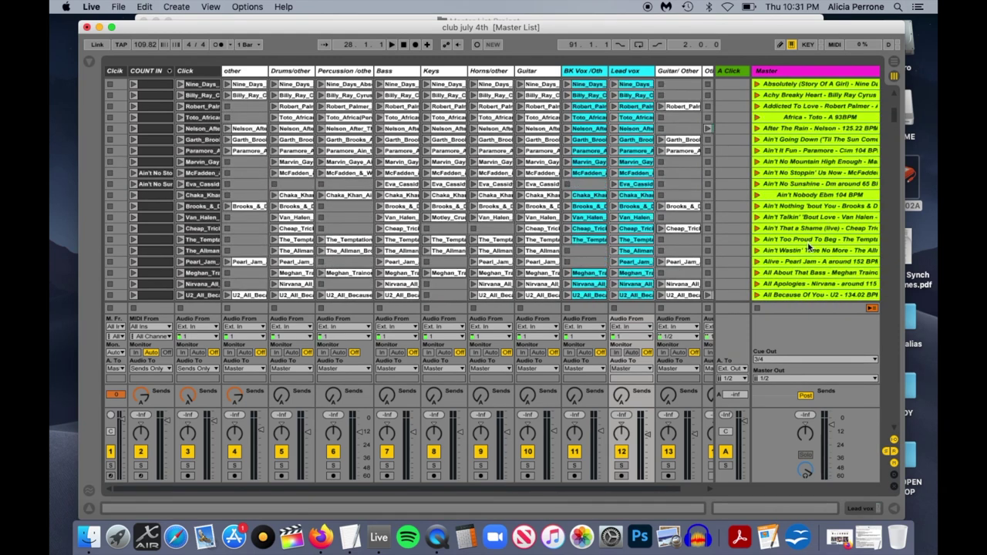
pyautogui.scroll(5, 808, 248)
pyautogui.click(806, 108)
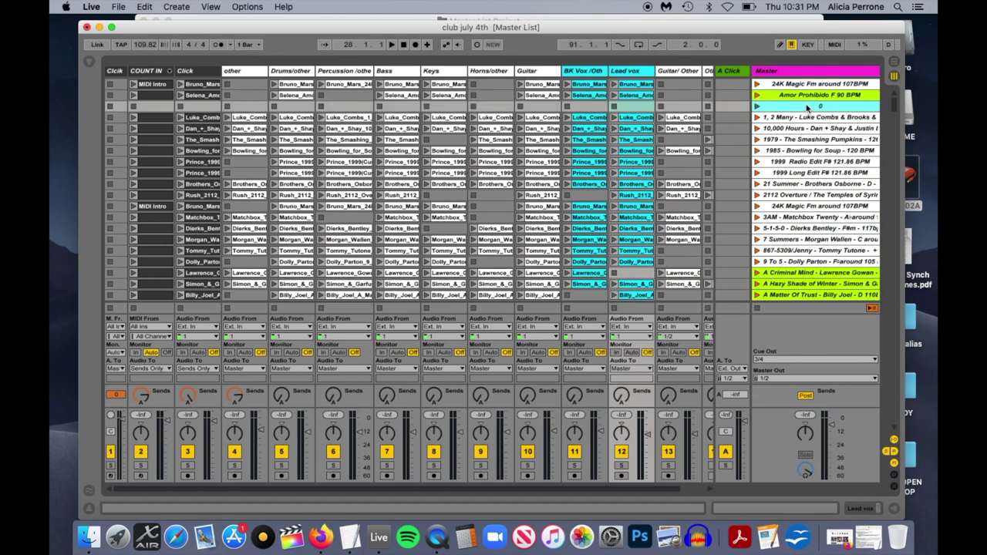
pyautogui.press('super+v')
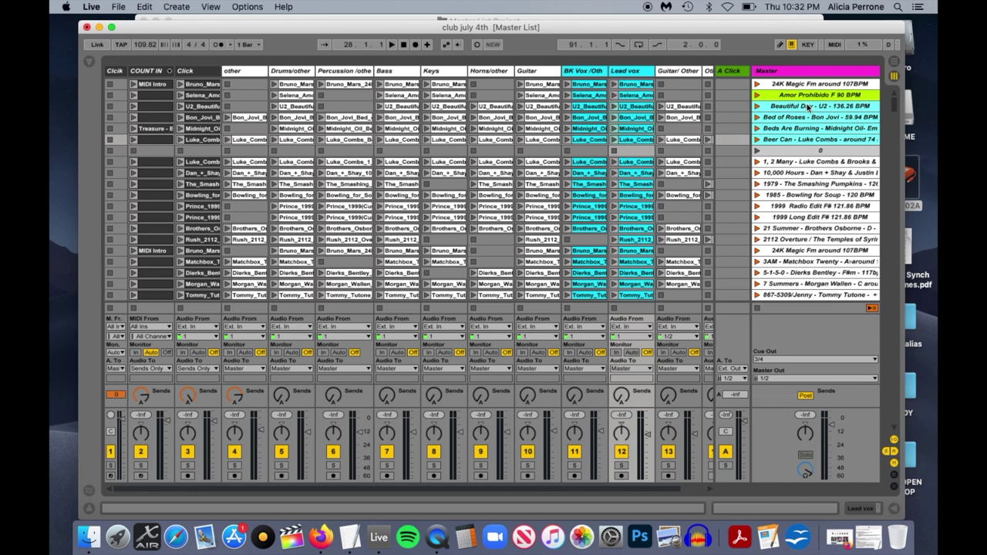
# Copy the 5-1-5-0 scene by Dierks Bentley and paste it below Beer Can, above the blank separator scene.
pyautogui.rightClick(810, 151)
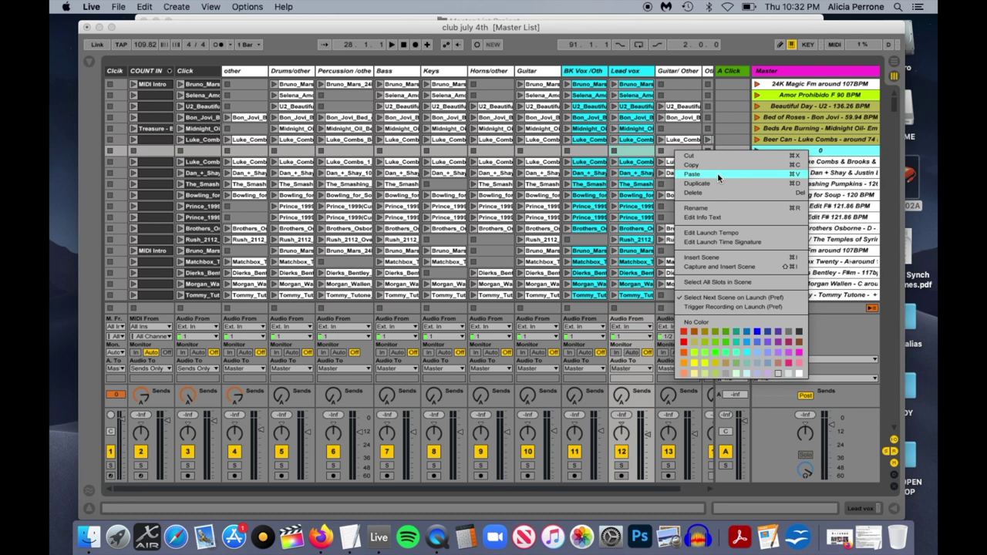
pyautogui.click(821, 153)
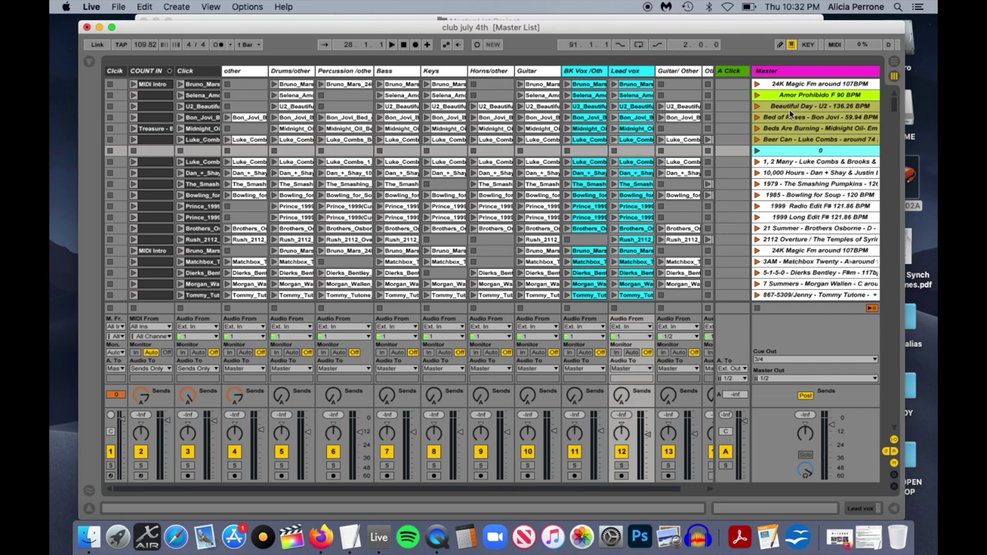
pyautogui.scroll(-3, 800, 208)
pyautogui.click(797, 197)
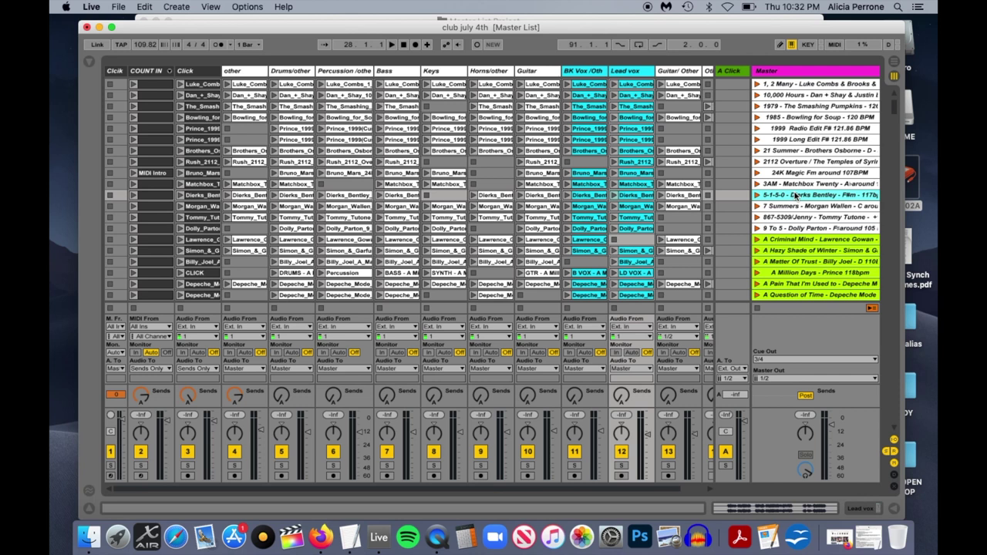
pyautogui.scroll(3, 799, 197)
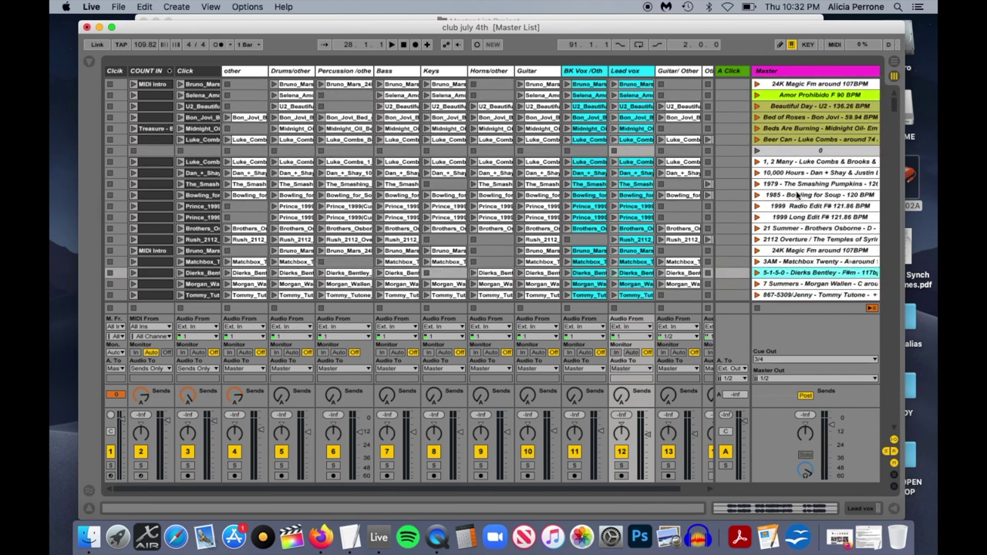
pyautogui.click(802, 152)
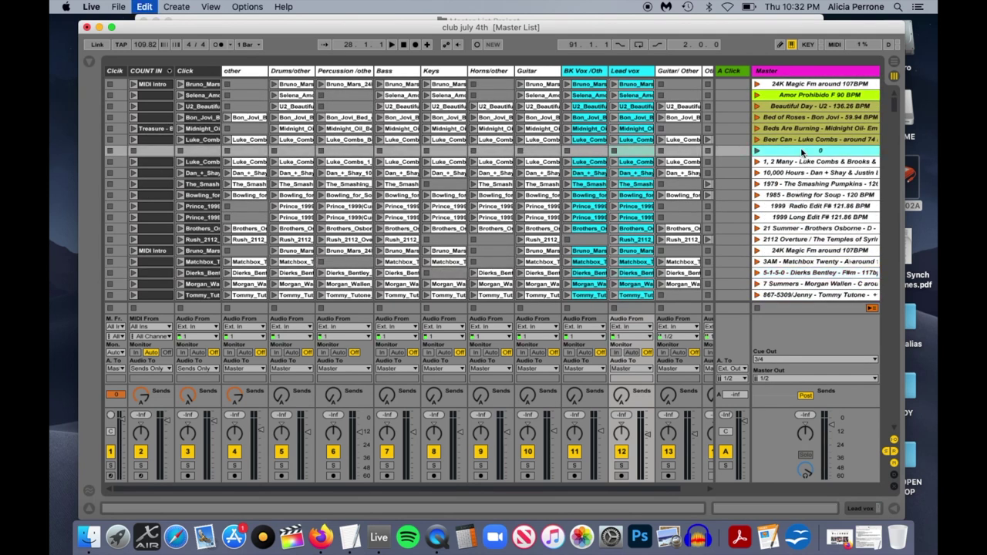
pyautogui.press('super+v')
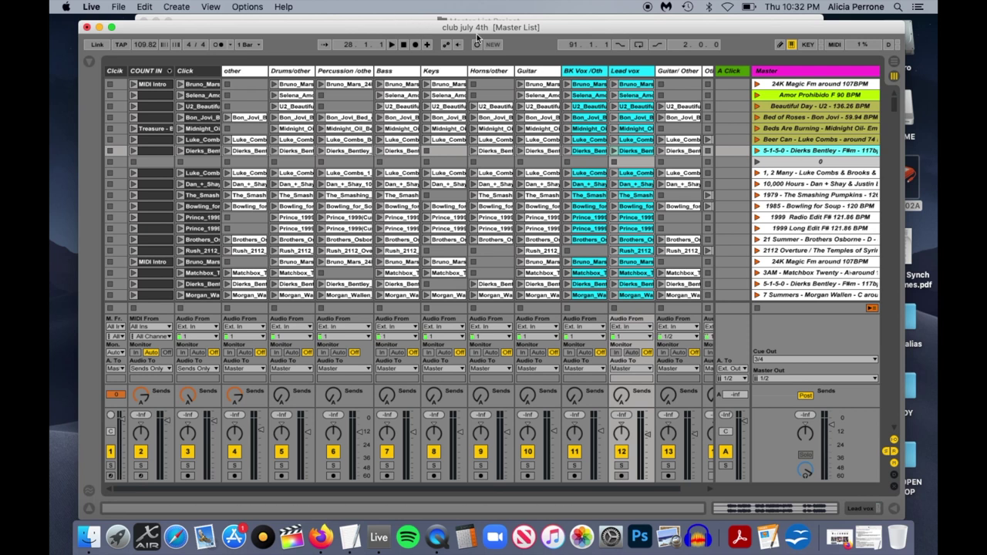
# Delete all master-list scenes below the blank separator, from 1, 2 Many through It's Tricky, keeping the copied songs at the start.
pyautogui.click(790, 176)
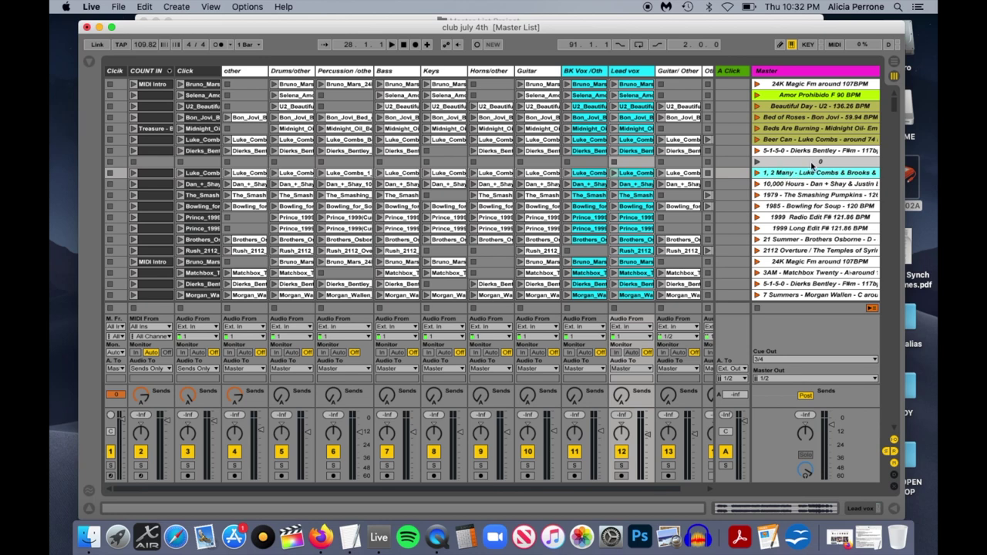
pyautogui.scroll(-15, 842, 197)
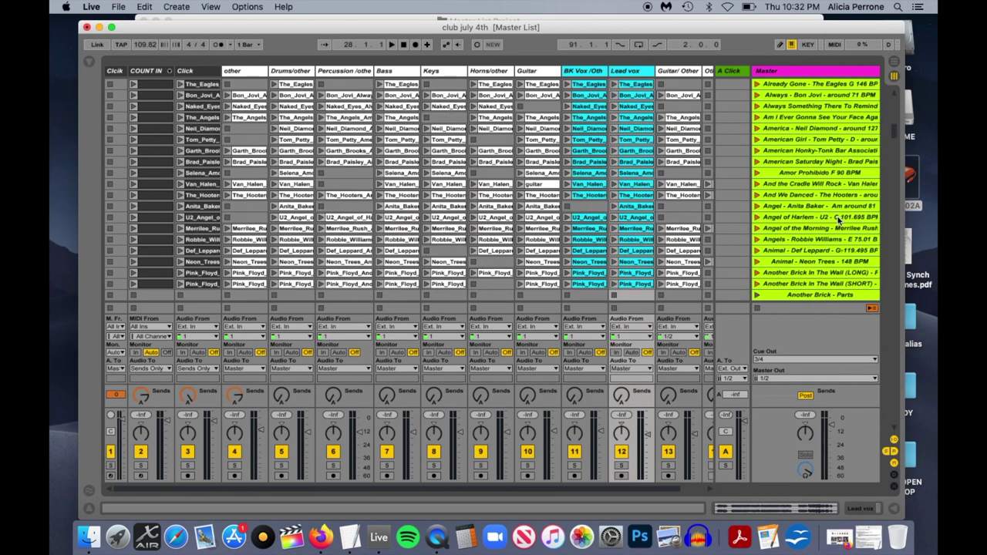
pyautogui.scroll(-20, 839, 224)
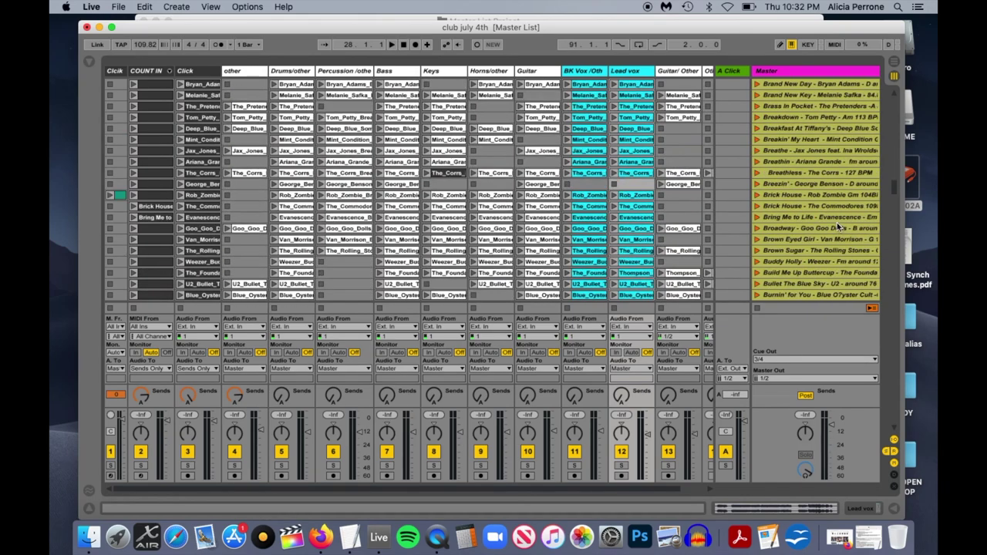
pyautogui.scroll(-15, 838, 228)
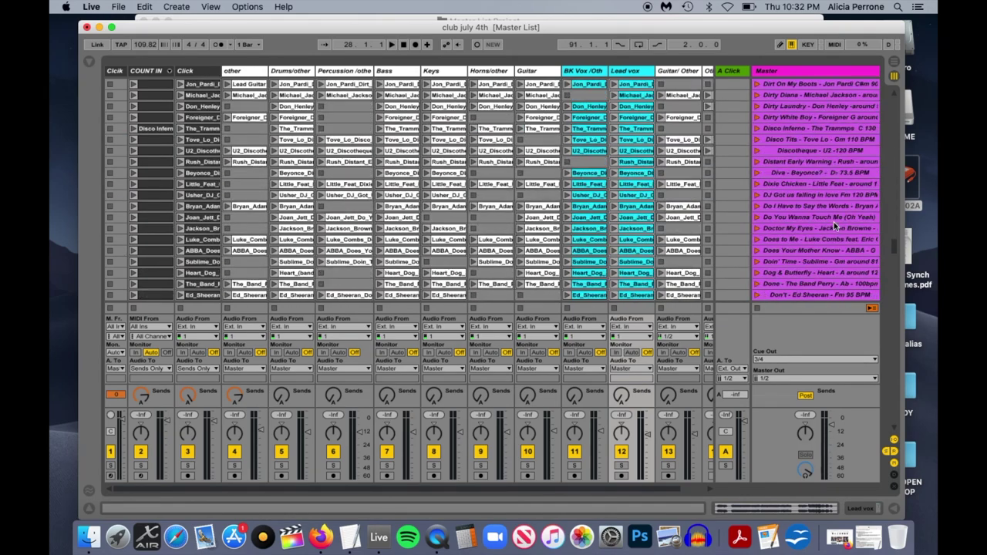
pyautogui.scroll(-20, 833, 223)
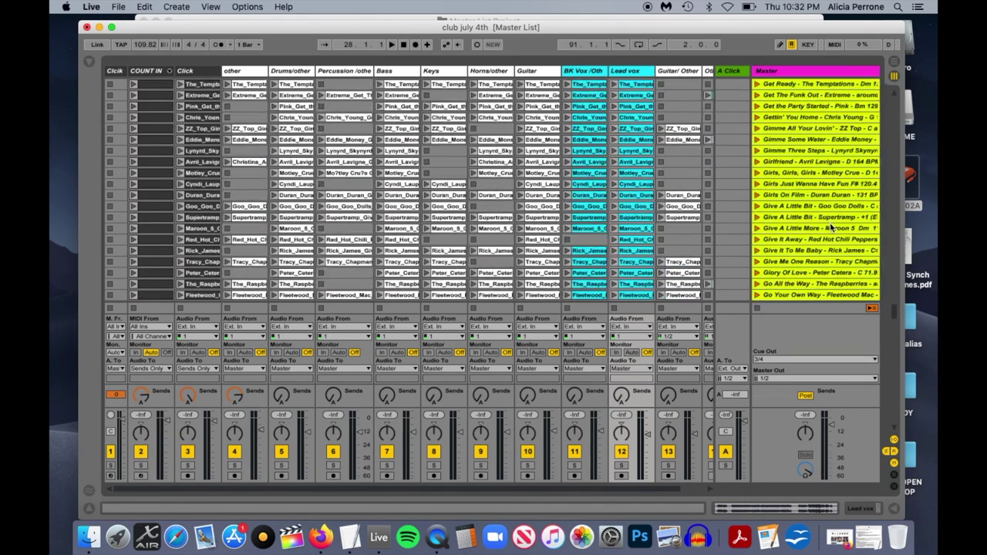
pyautogui.scroll(-20, 831, 228)
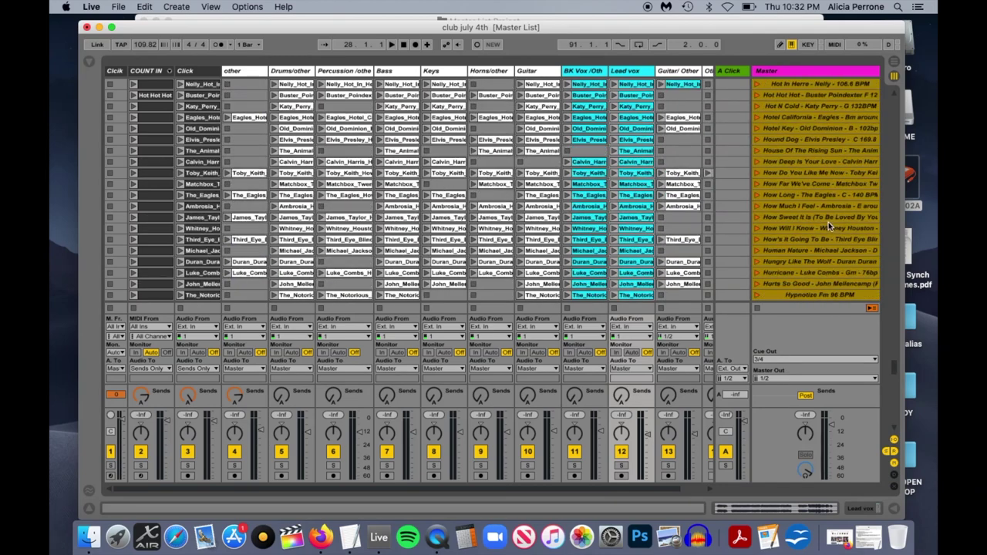
pyautogui.scroll(-20, 830, 228)
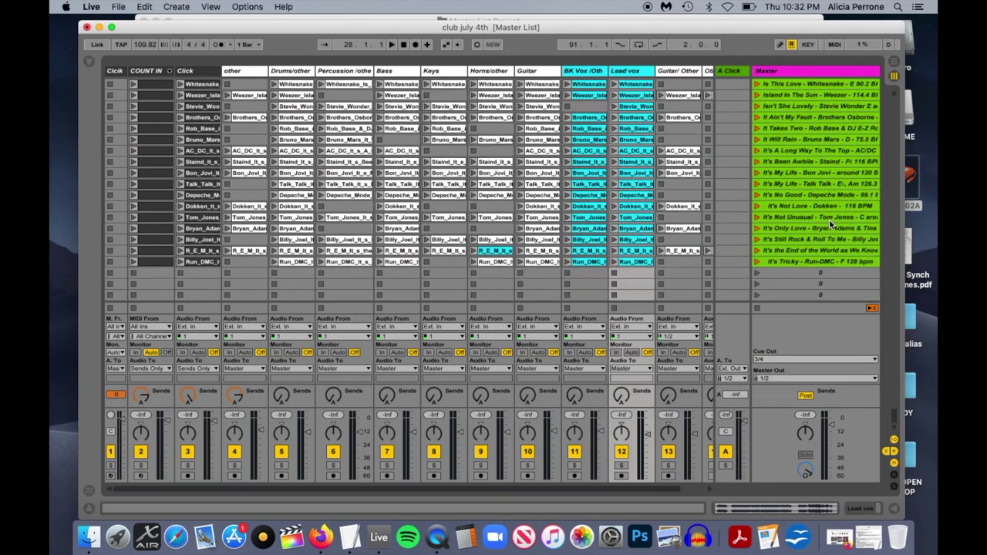
pyautogui.keyDown('shift'); pyautogui.click(829, 263); pyautogui.keyUp('shift')
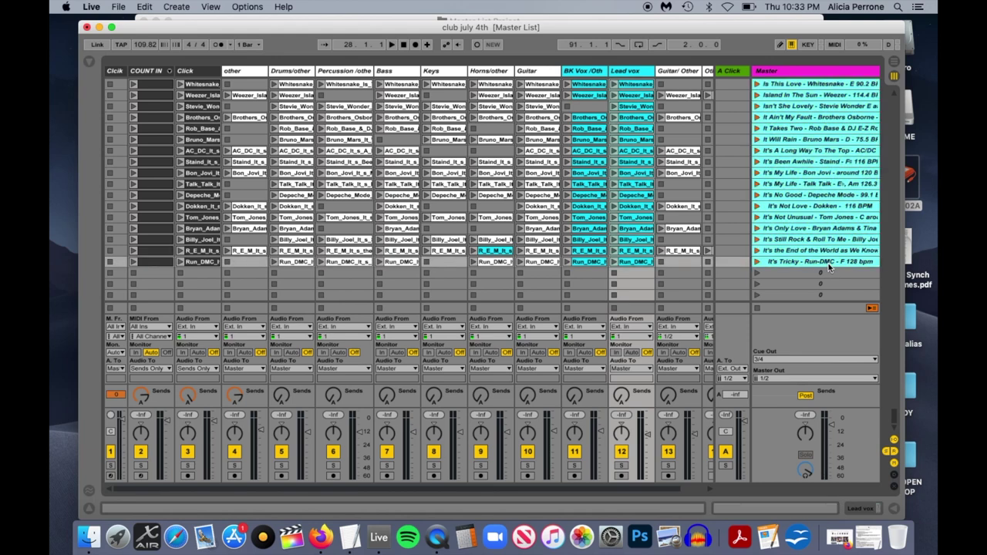
pyautogui.scroll(10, 824, 177)
pyautogui.scroll(15, 824, 196)
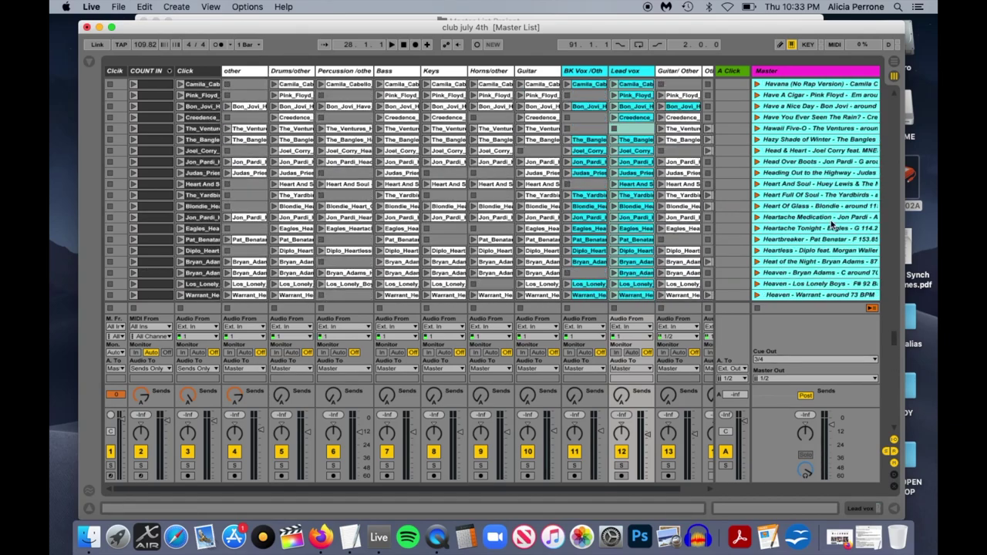
pyautogui.moveTo(894, 337); pyautogui.dragTo(904, 103)
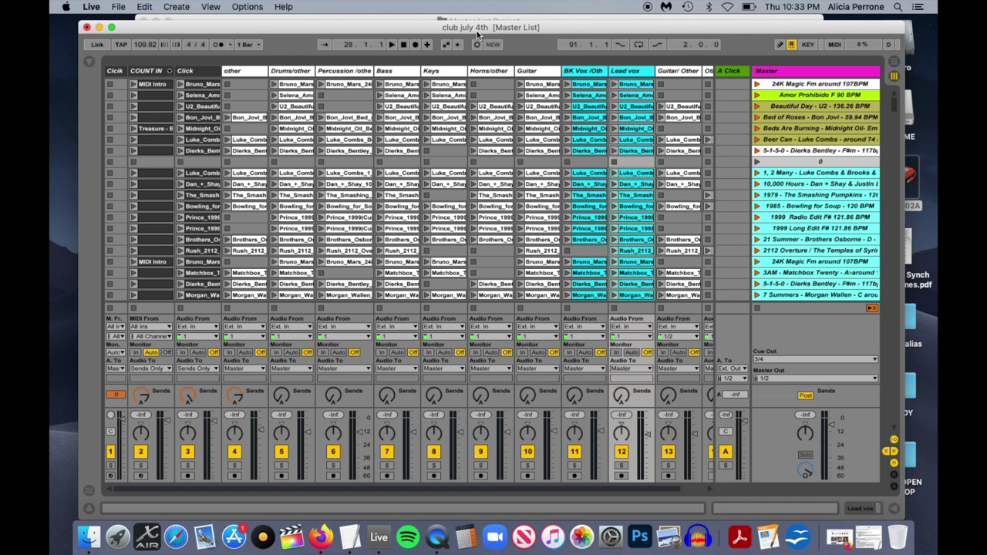
pyautogui.press('super+z')
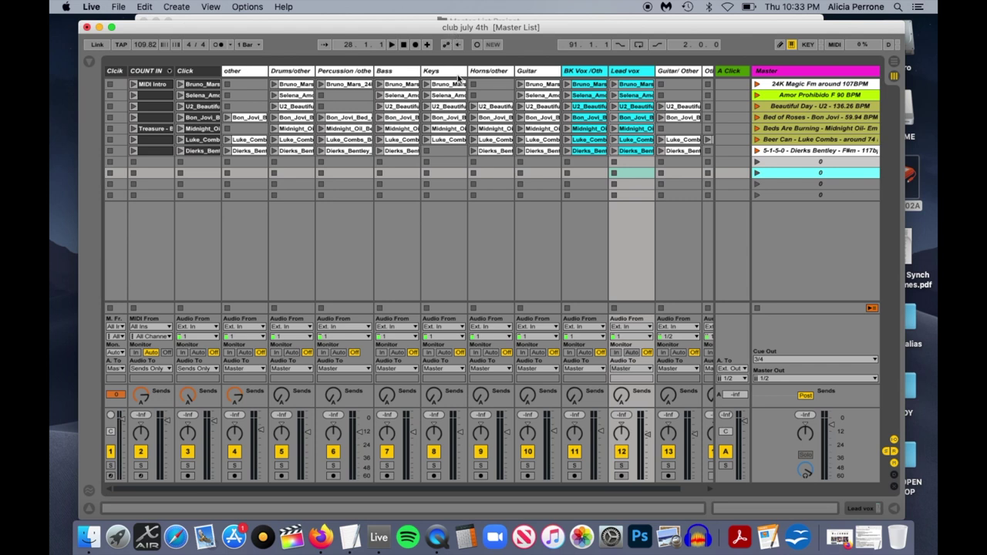
# Review the copied song scenes in the gig set one by one, from 24K Magic through 5-1-5-0.
pyautogui.click(786, 84)
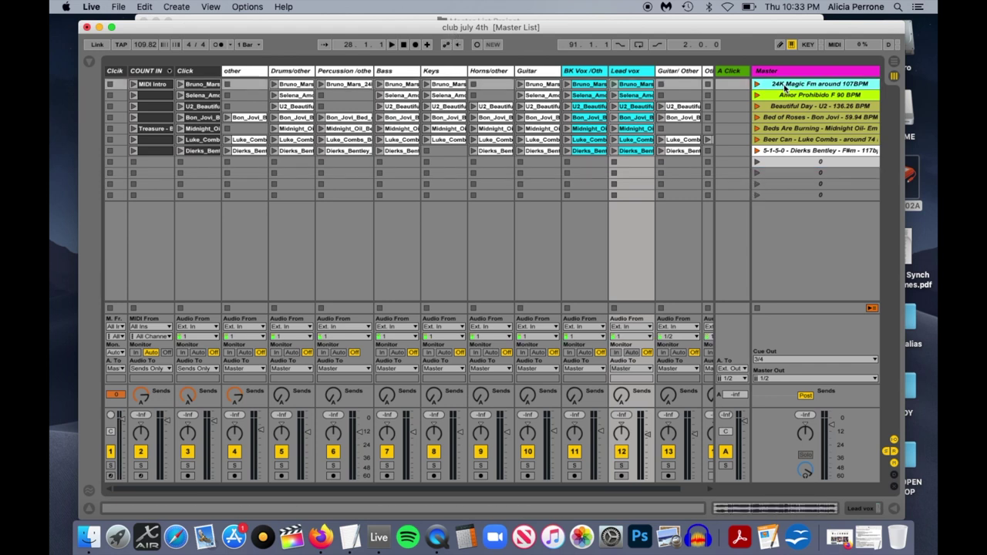
pyautogui.click(785, 107)
pyautogui.click(786, 96)
pyautogui.click(785, 108)
pyautogui.click(786, 118)
pyautogui.click(786, 129)
pyautogui.click(786, 140)
pyautogui.click(785, 152)
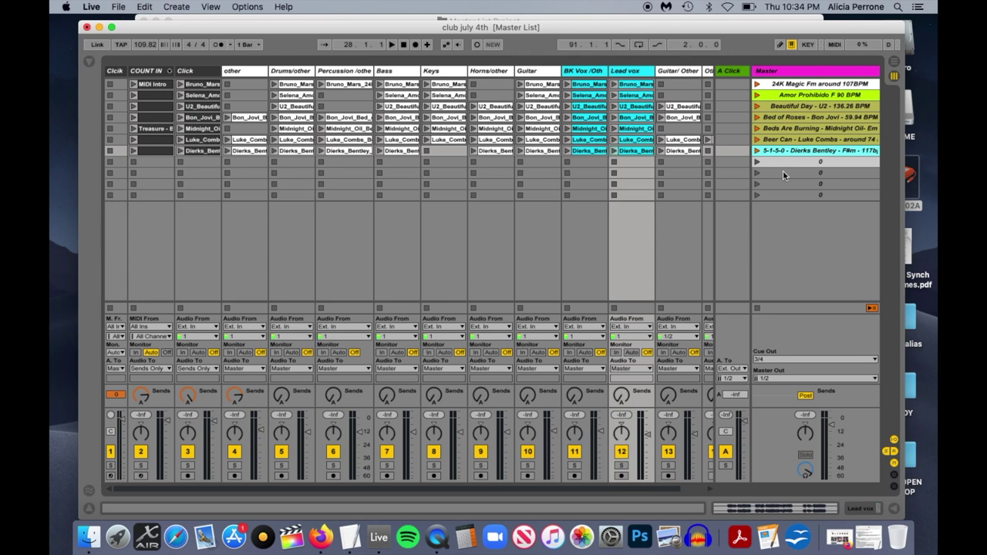
# Locate Master List - J-R.als in the Master List Project folder in Finder, and save the club july 4th set in Live.
pyautogui.click(89, 538)
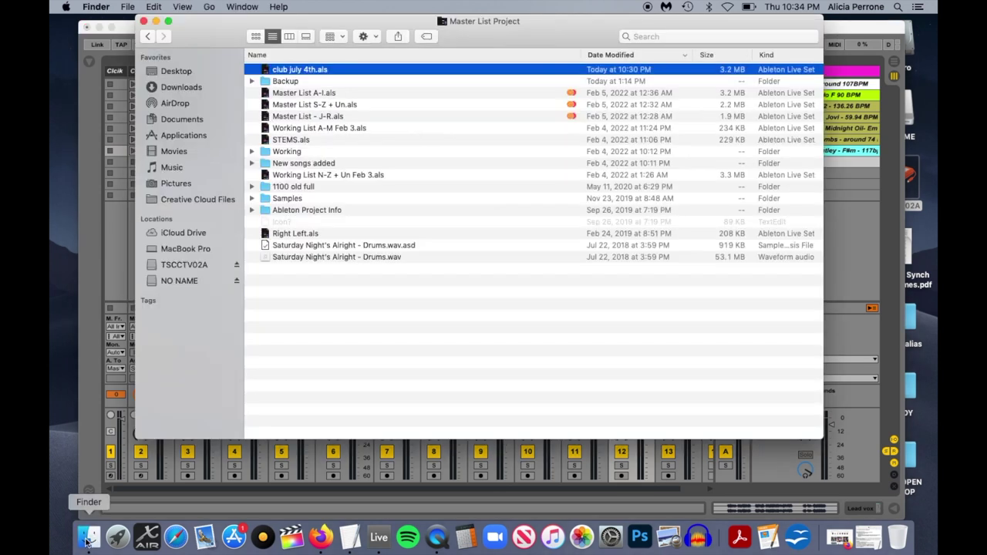
pyautogui.click(317, 118)
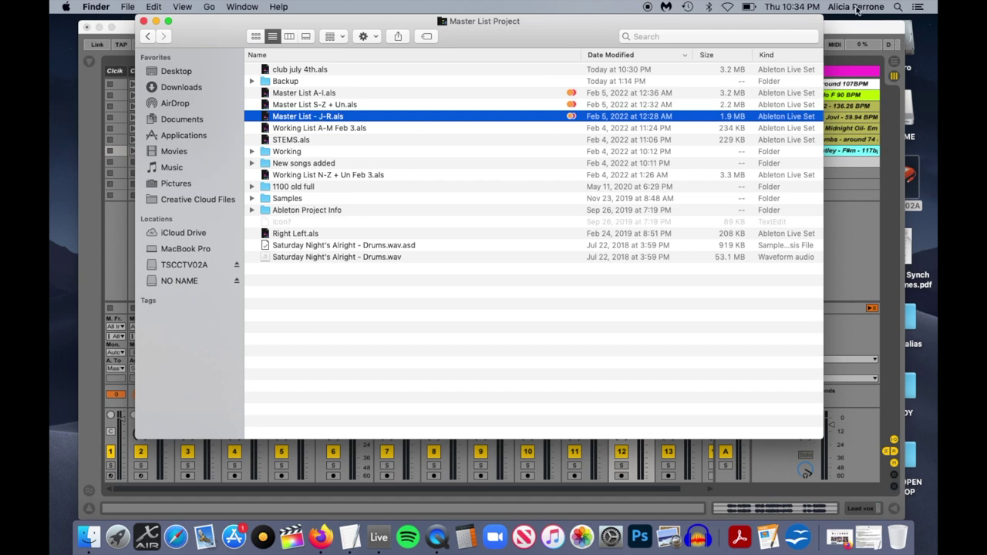
pyautogui.click(847, 29)
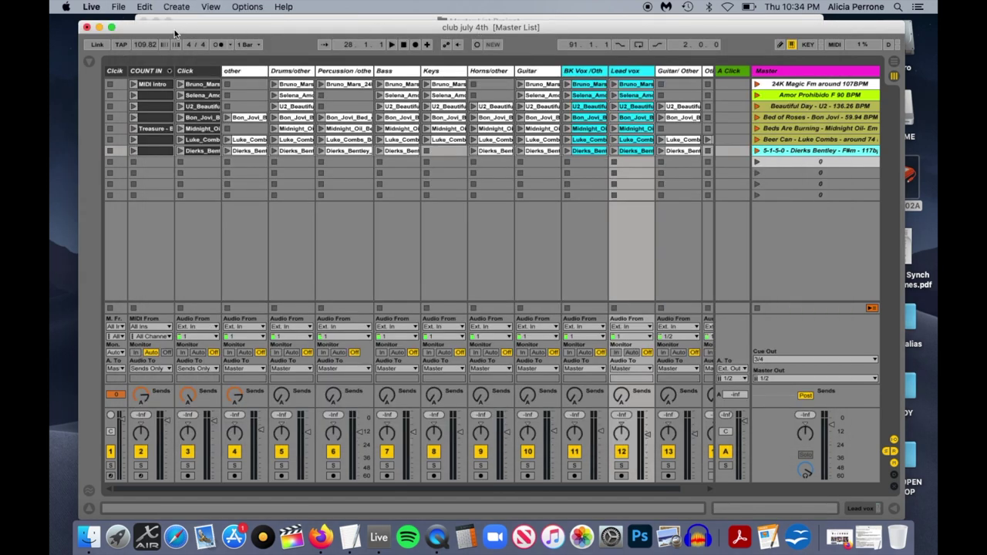
pyautogui.click(119, 7)
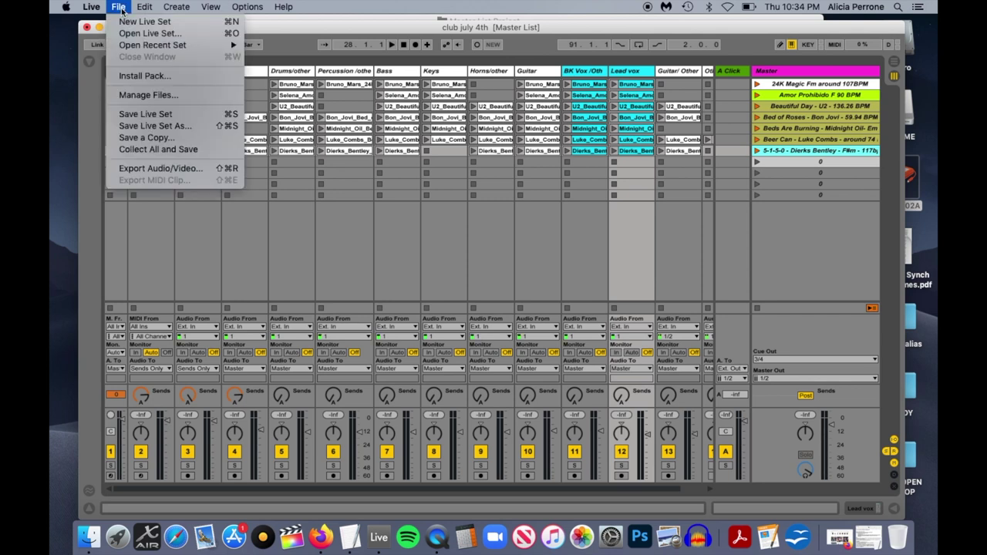
pyautogui.click(153, 119)
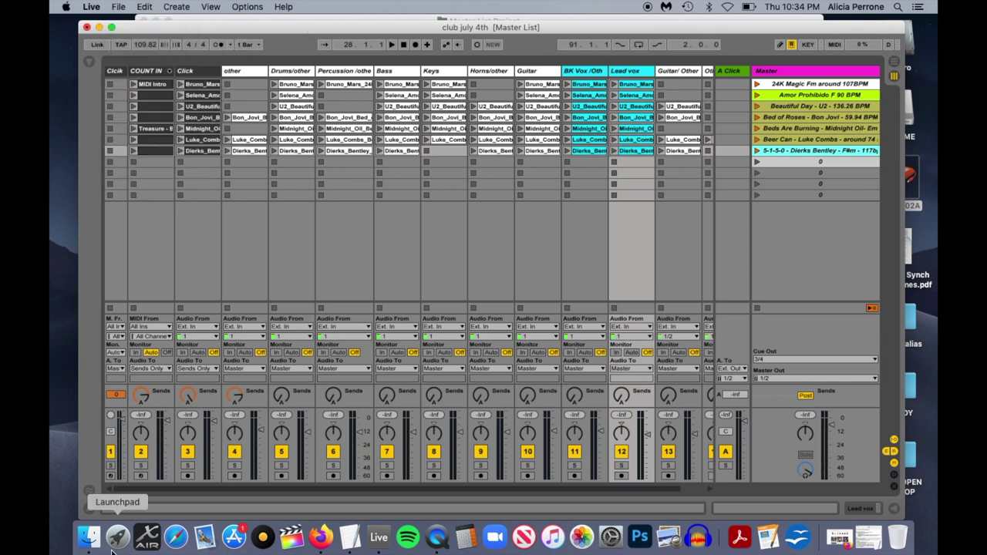
# Open Master List - J-R.als from the Master List Project folder in Finder, saving the changes to club july 4th.
pyautogui.click(89, 538)
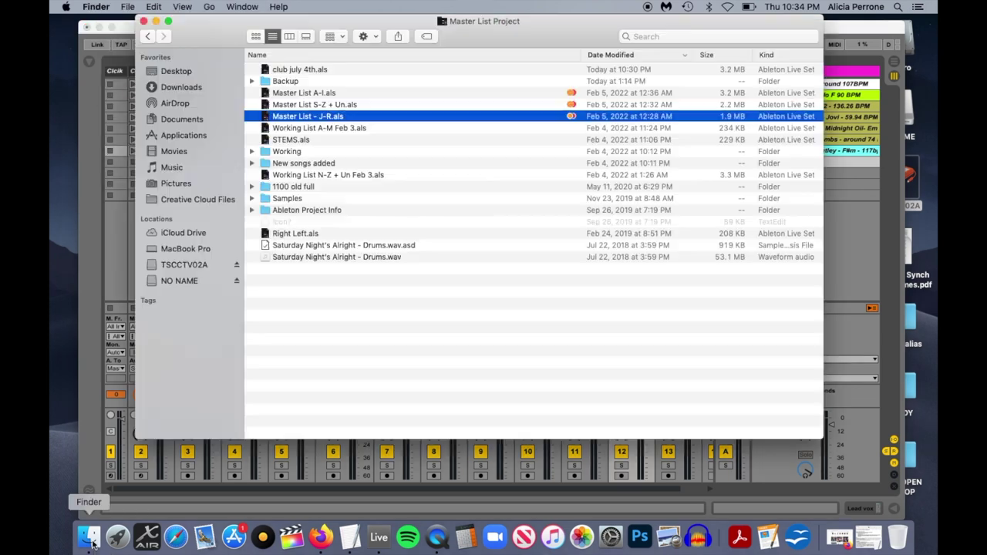
pyautogui.doubleClick(264, 118)
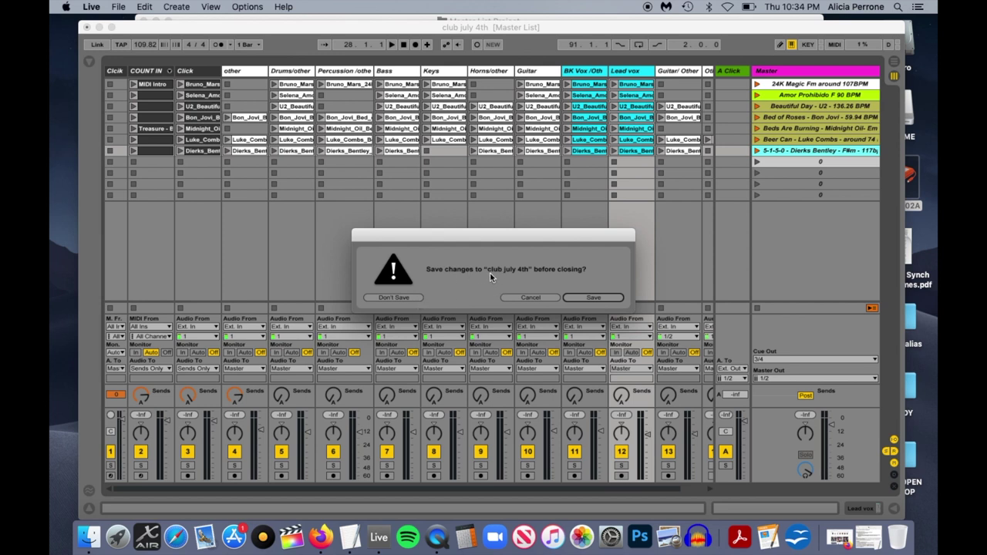
pyautogui.click(591, 298)
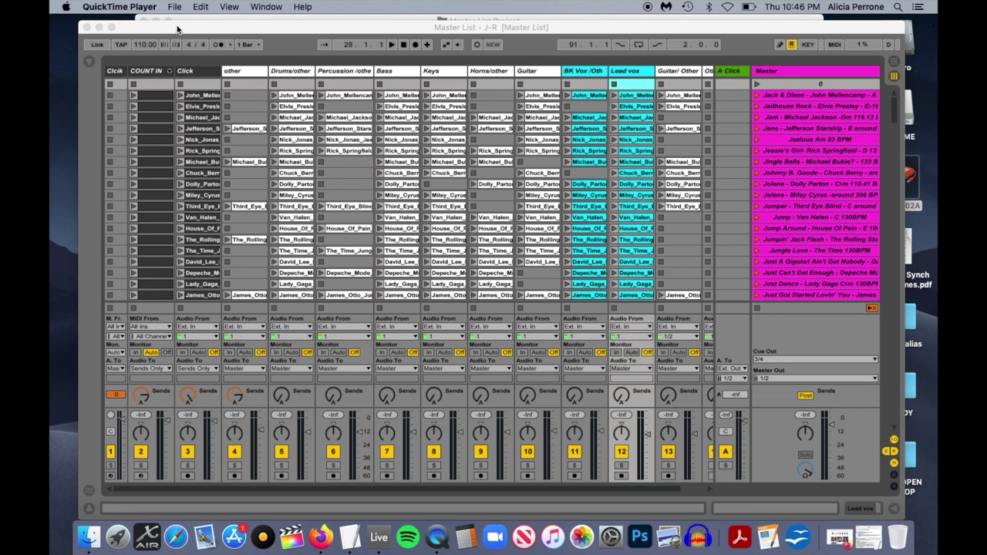
# Copy the Jolene scene by Dolly Parton and paste it at the start of the J-R set, above the blank scene.
pyautogui.click(806, 190)
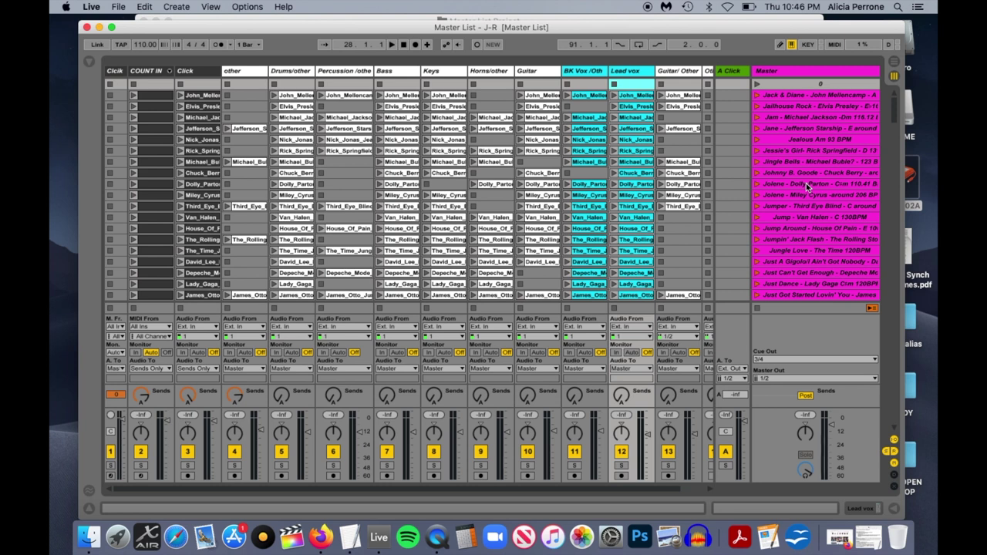
pyautogui.click(806, 185)
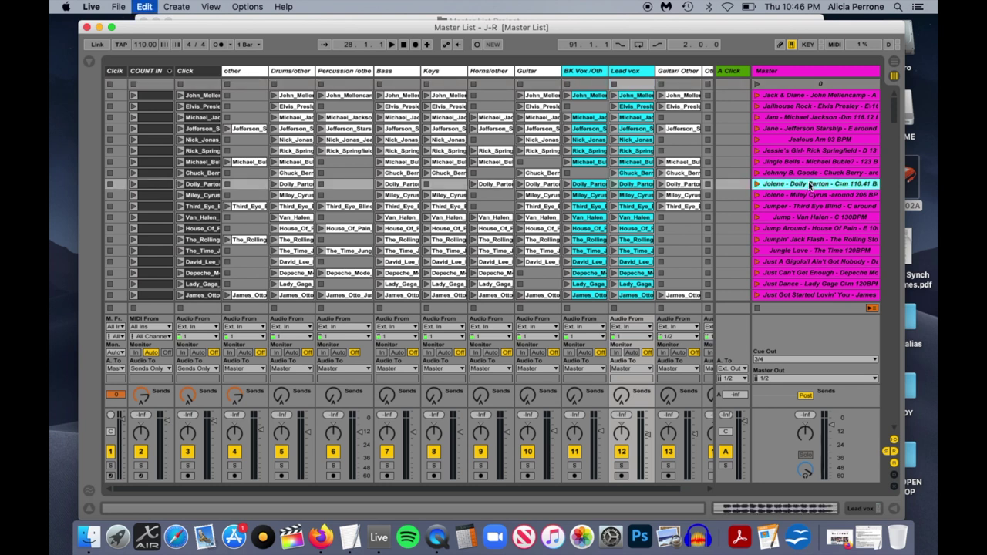
pyautogui.click(811, 85)
pyautogui.press('super+c')
pyautogui.press('super+v')
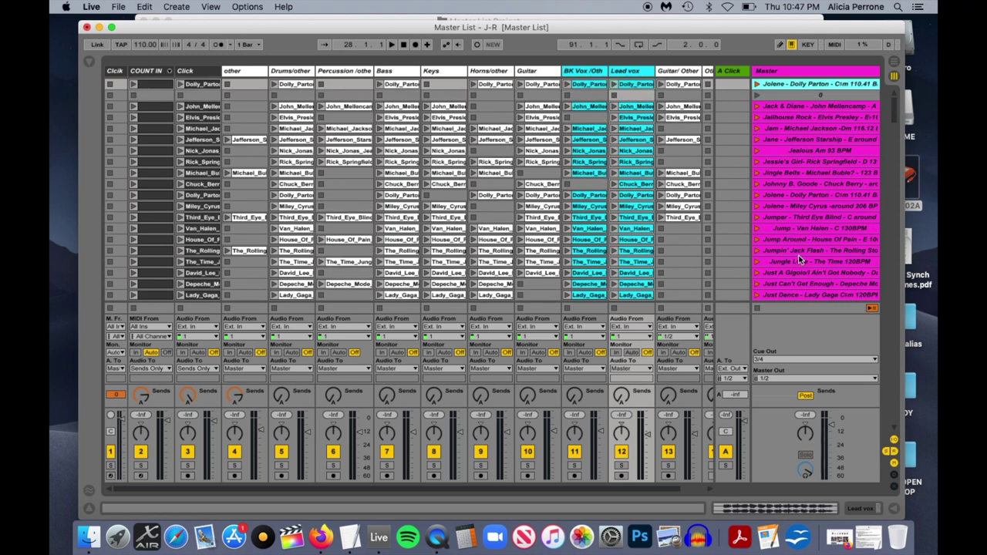
# Copy the Let's Stay Together scene by Al Green and paste it below Jolene, above the blank scene.
pyautogui.scroll(-10, 800, 260)
pyautogui.scroll(-10, 799, 258)
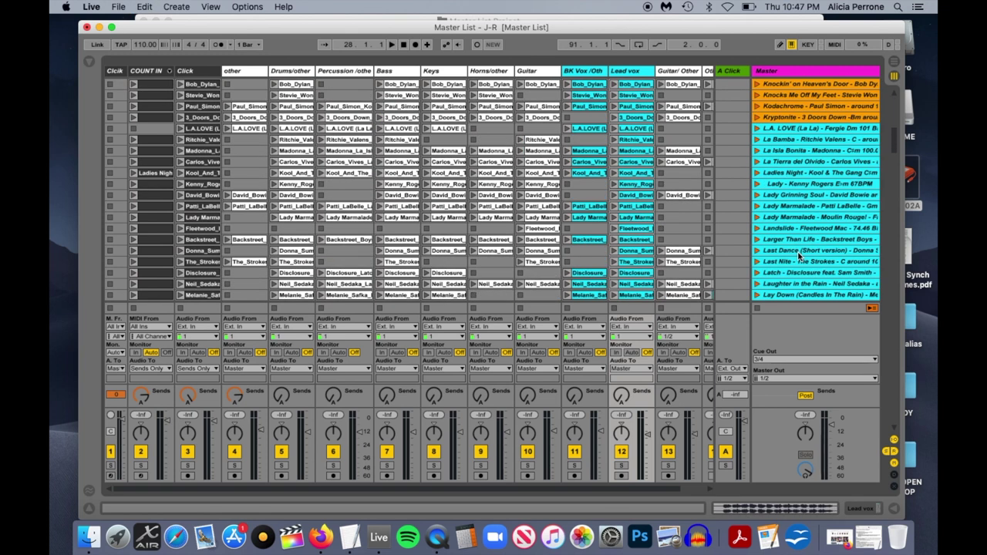
pyautogui.click(800, 251)
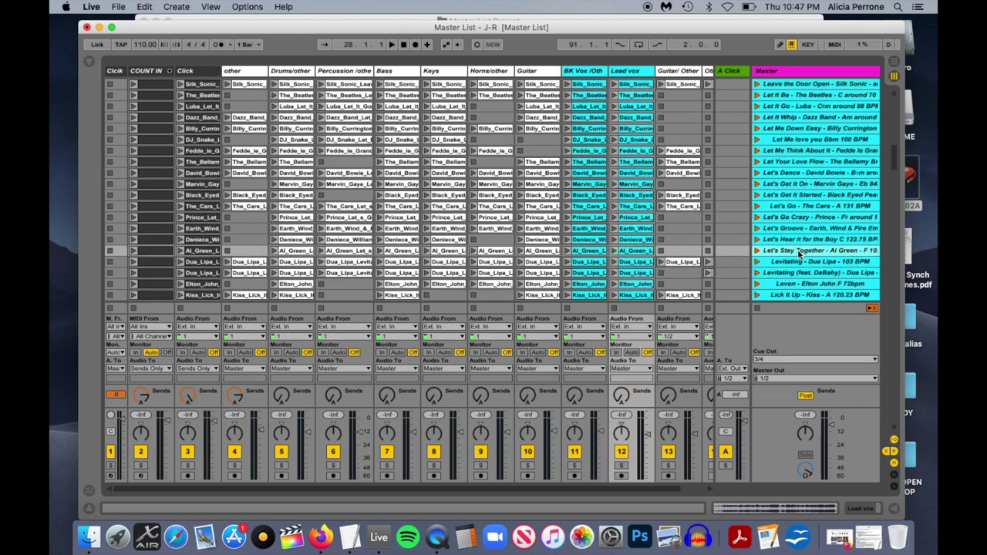
pyautogui.press('super+c')
pyautogui.scroll(20, 800, 251)
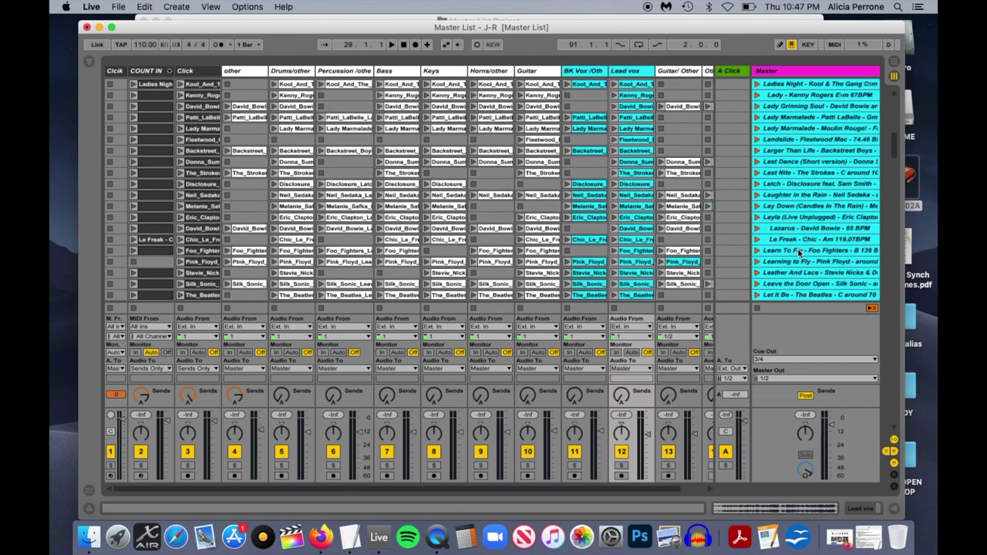
pyautogui.click(799, 96)
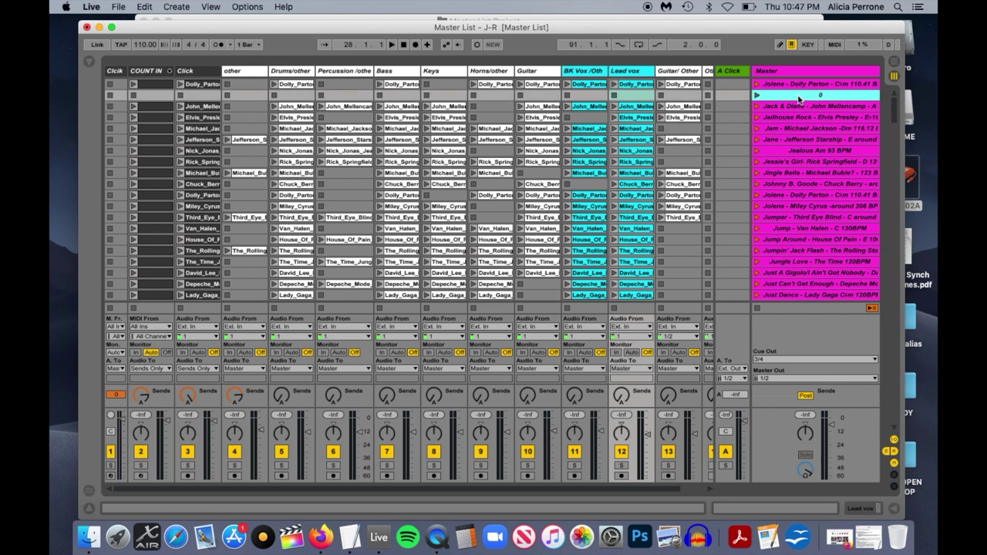
pyautogui.press('super+v')
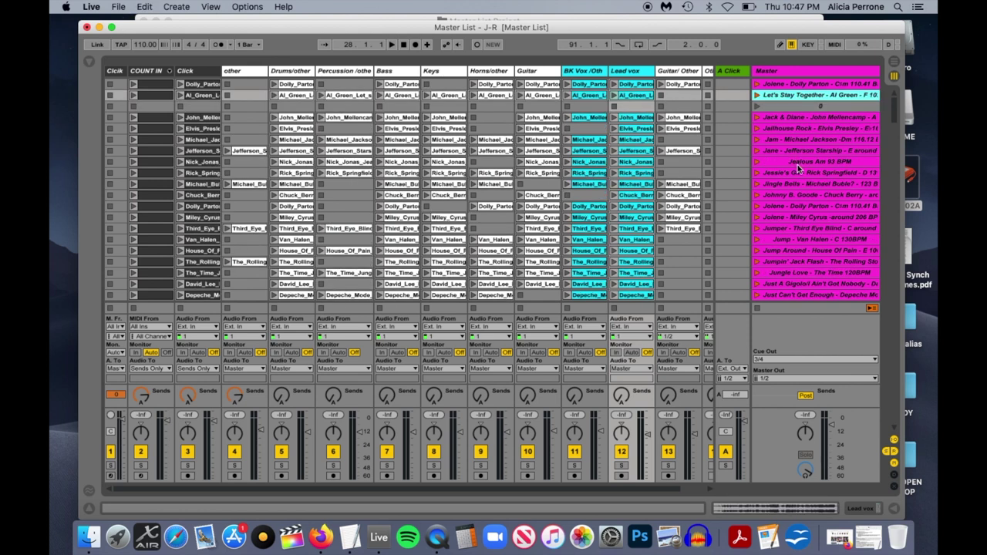
# Find the Like a Virgin E 120 BPM scene in the J-R set and copy it.
pyautogui.scroll(-10, 802, 171)
pyautogui.scroll(-10, 806, 173)
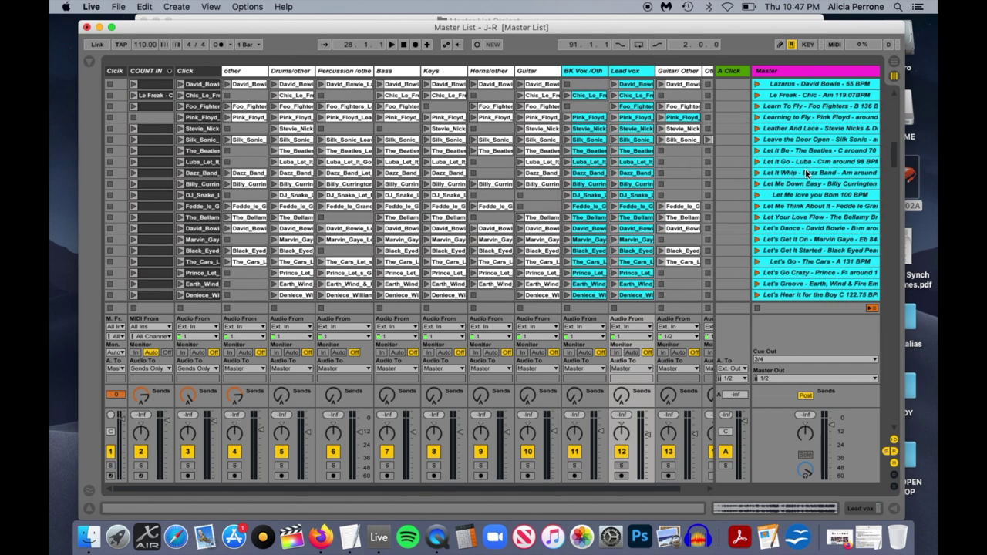
pyautogui.click(790, 241)
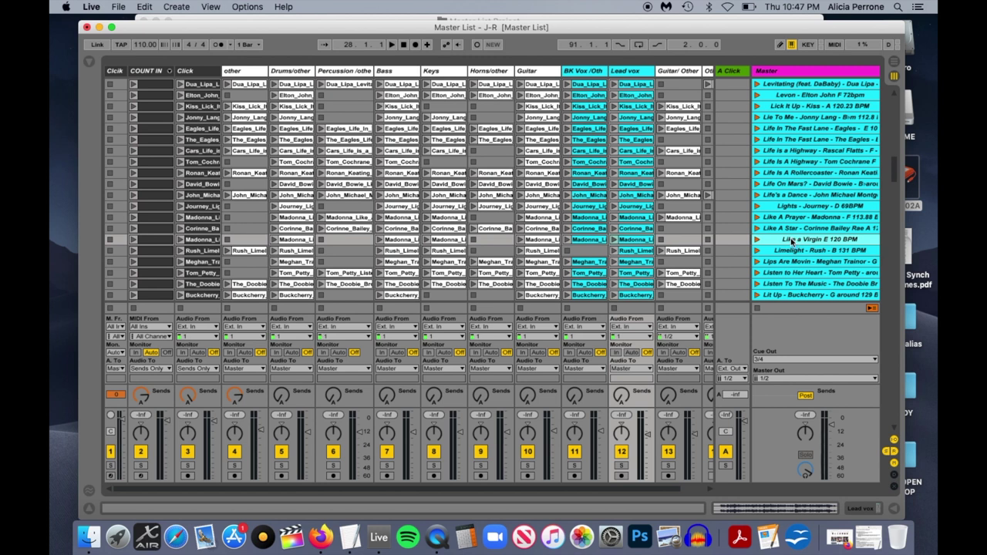
pyautogui.rightClick(792, 242)
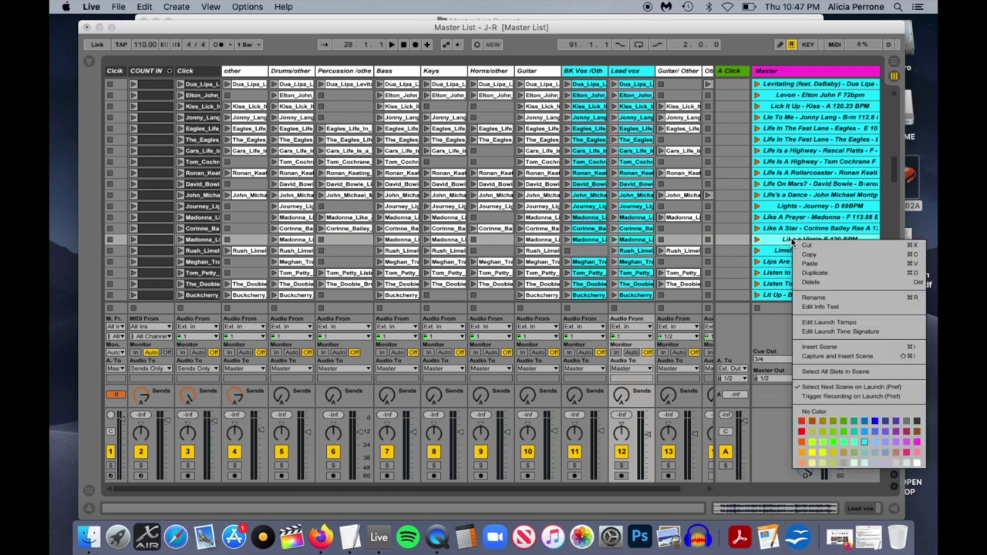
pyautogui.click(778, 244)
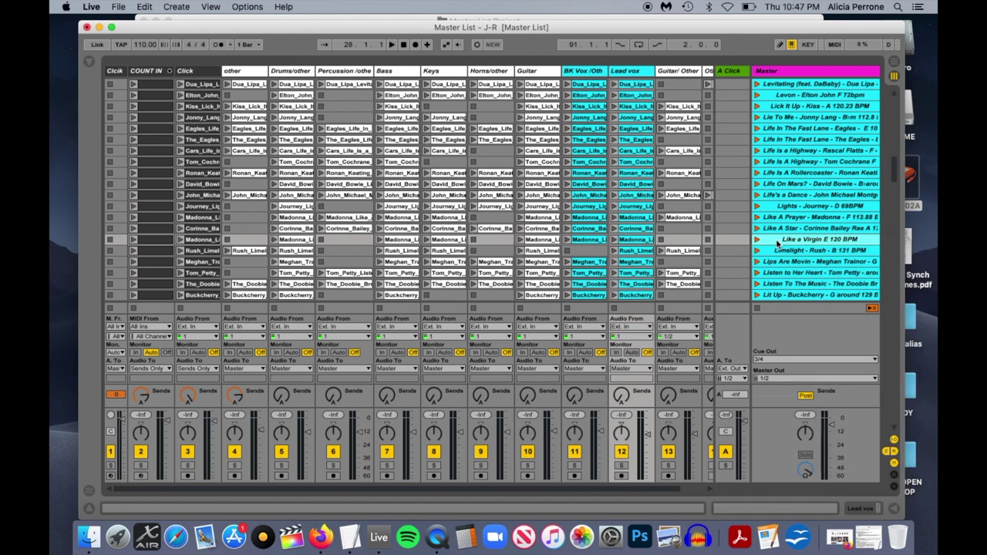
pyautogui.rightClick(777, 244)
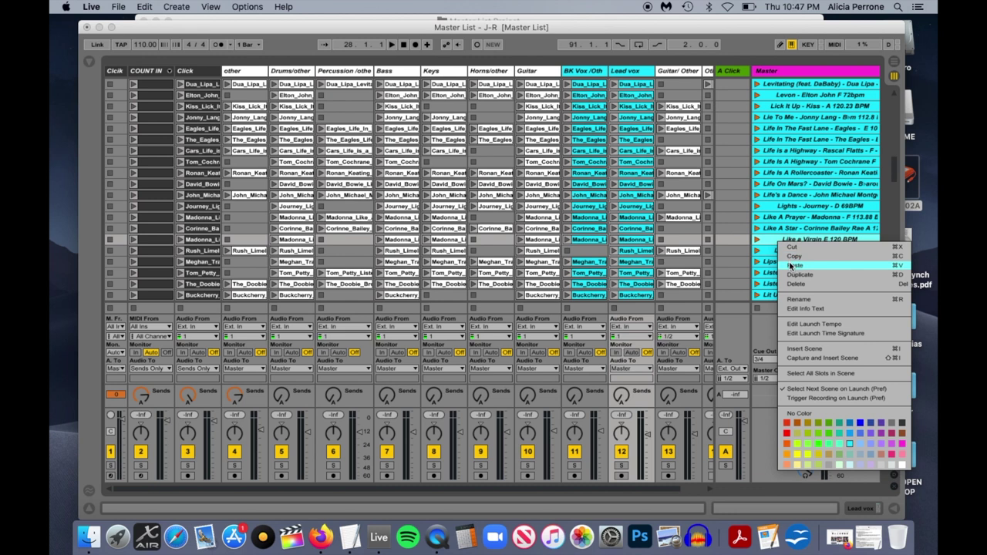
pyautogui.click(775, 243)
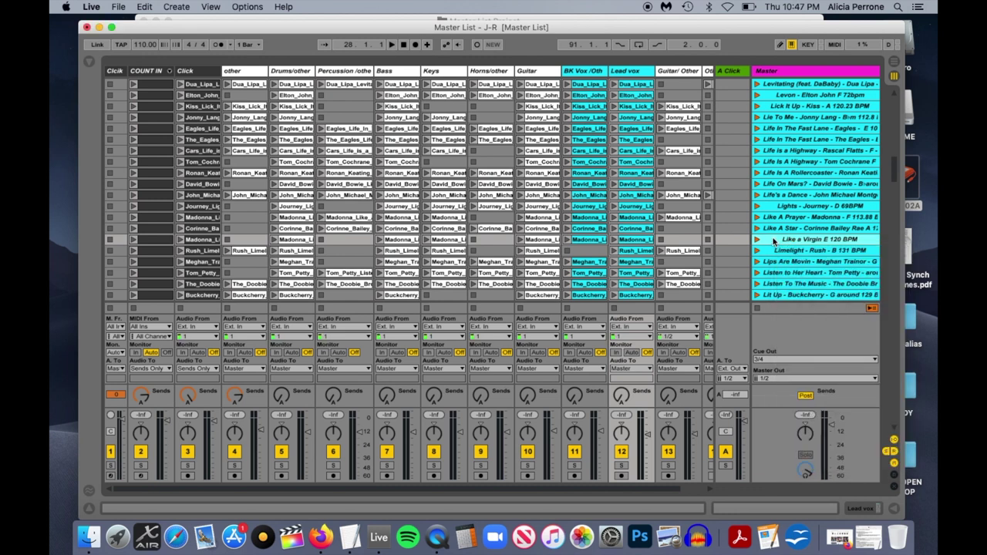
pyautogui.rightClick(774, 242)
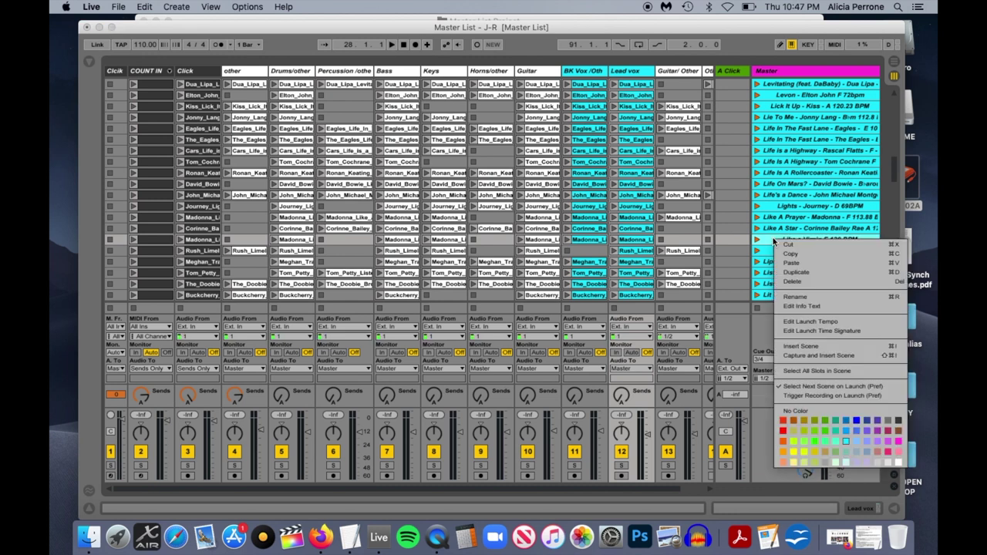
pyautogui.click(772, 241)
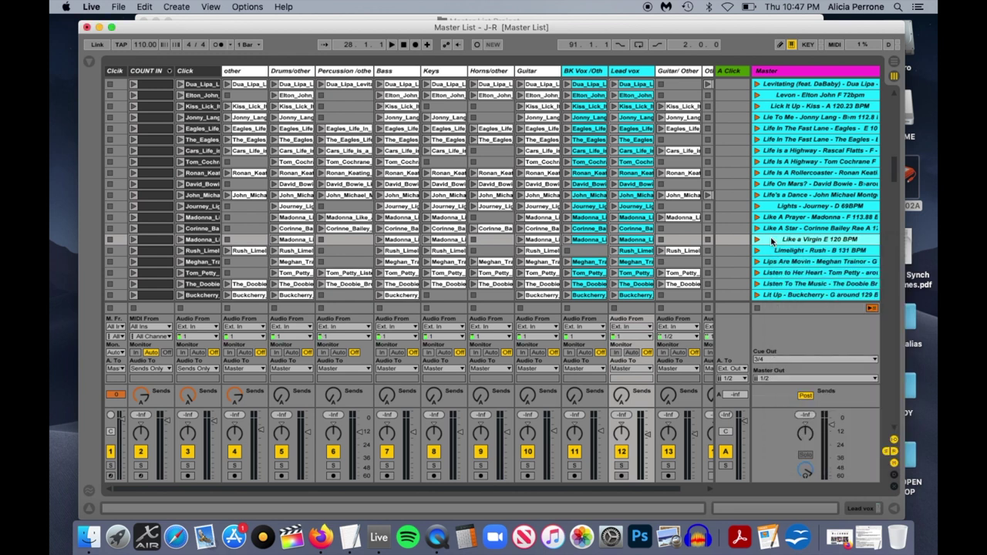
pyautogui.rightClick(772, 242)
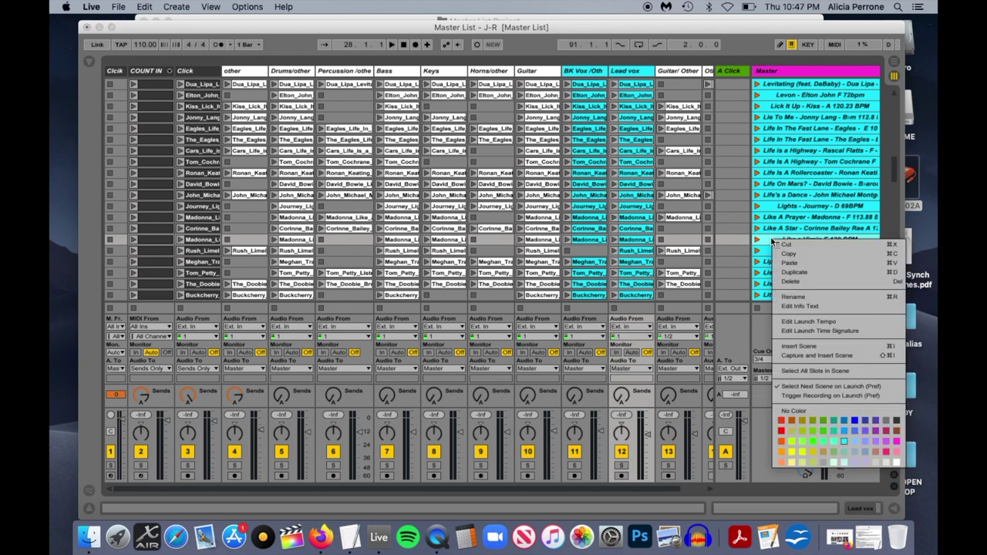
pyautogui.click(771, 242)
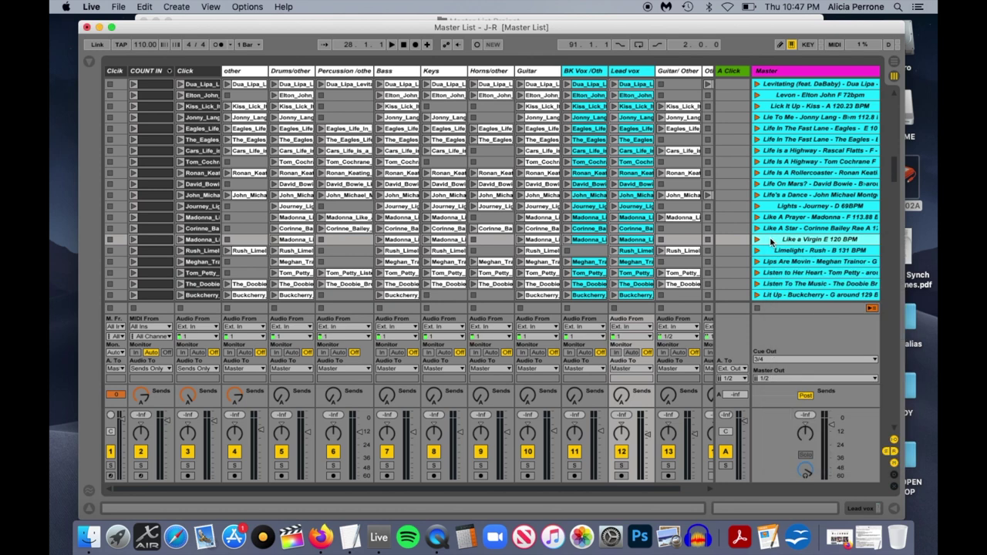
# Paste the Like a Virgin scene below Let's Stay Together, above the blank scene near the start of the set.
pyautogui.scroll(10, 771, 235)
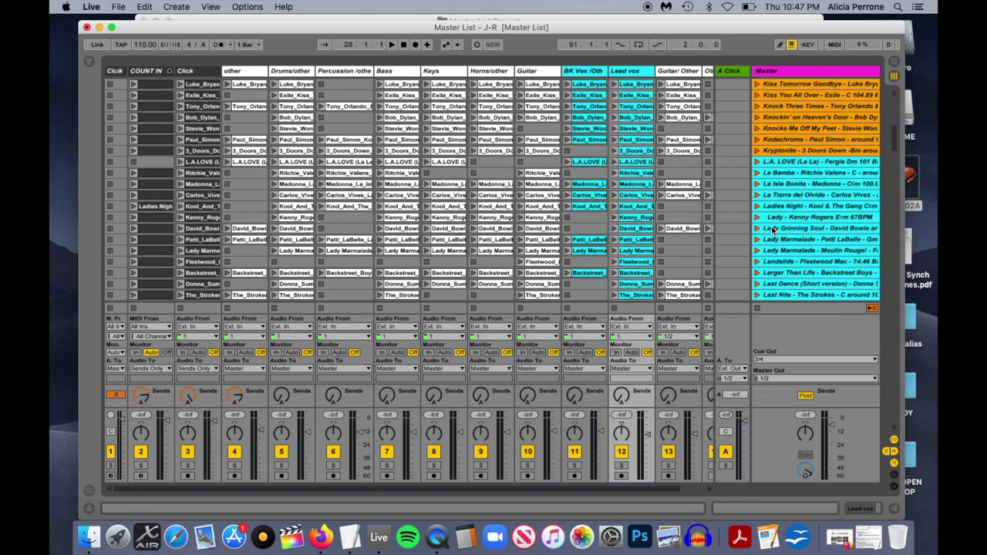
pyautogui.scroll(3, 771, 229)
pyautogui.click(795, 108)
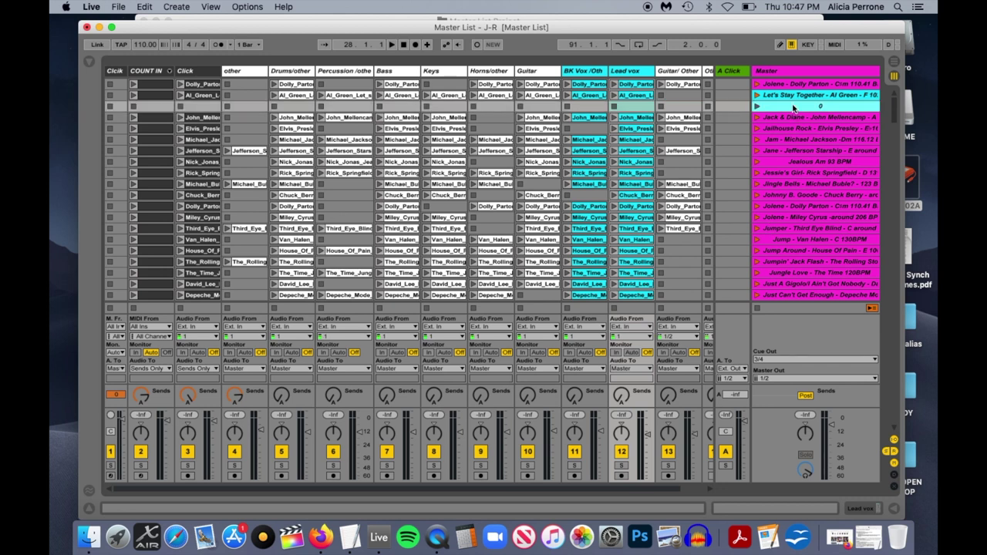
pyautogui.press('super+v')
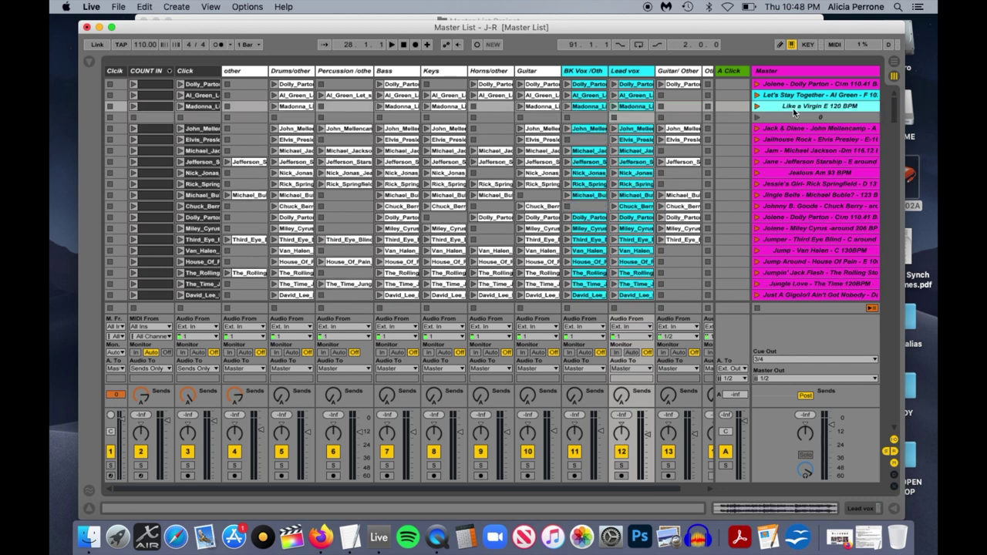
# Copy the Killin' Time scene by Clint Black and paste it below Like a Virgin, above the blank scene.
pyautogui.scroll(-10, 785, 241)
pyautogui.click(785, 240)
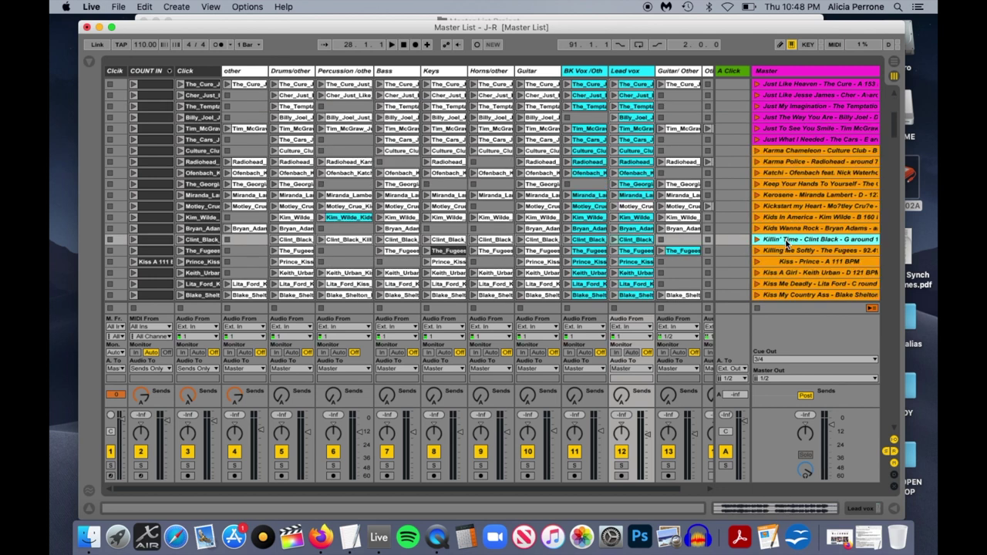
pyautogui.press('super+c')
pyautogui.scroll(10, 787, 239)
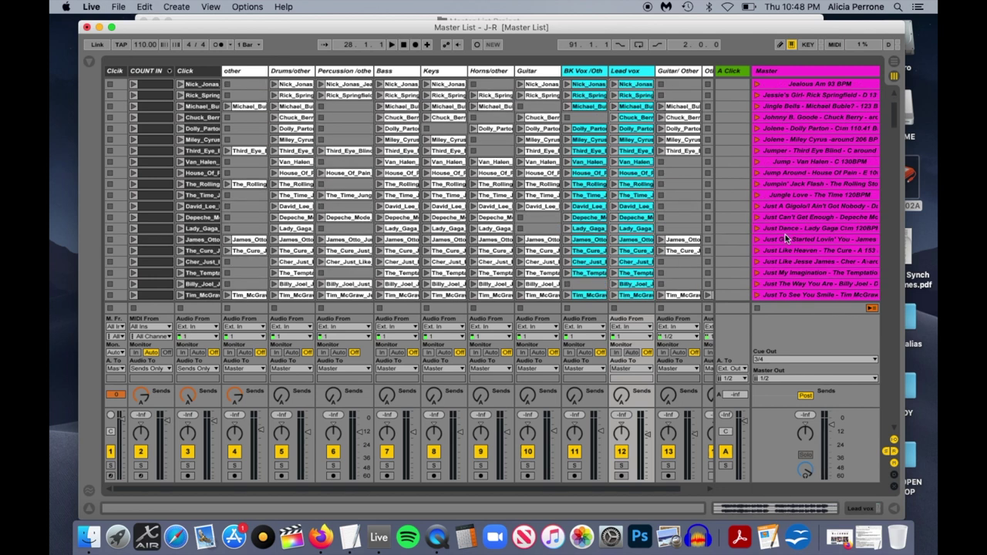
pyautogui.click(792, 118)
pyautogui.press('super+v')
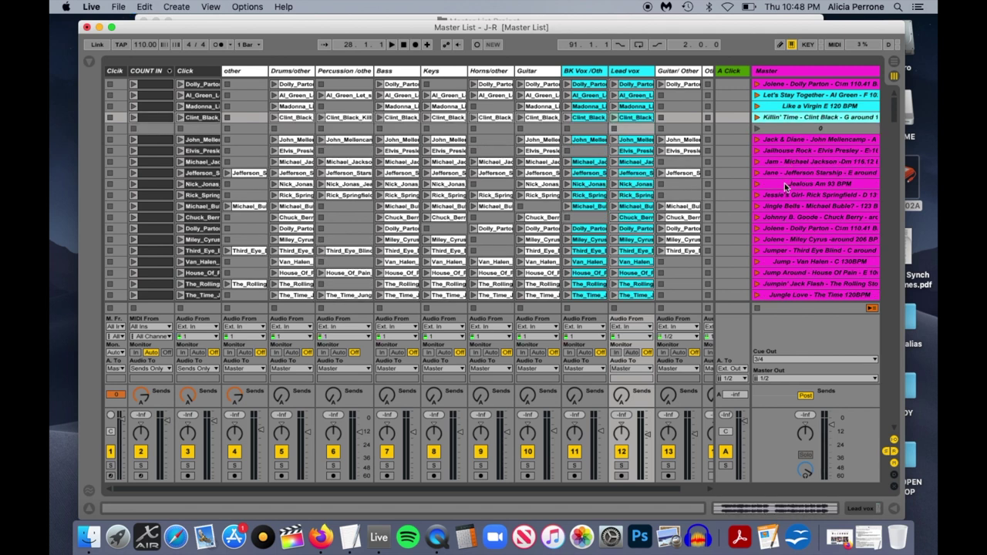
pyautogui.click(789, 128)
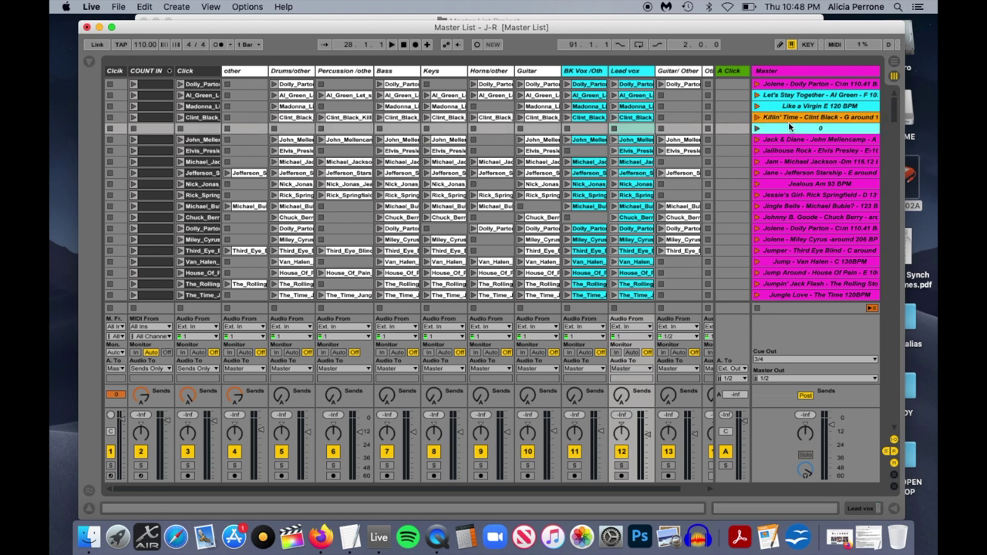
# Select the four gathered scenes from Jolene through Killin' Time and copy them together.
pyautogui.click(789, 121)
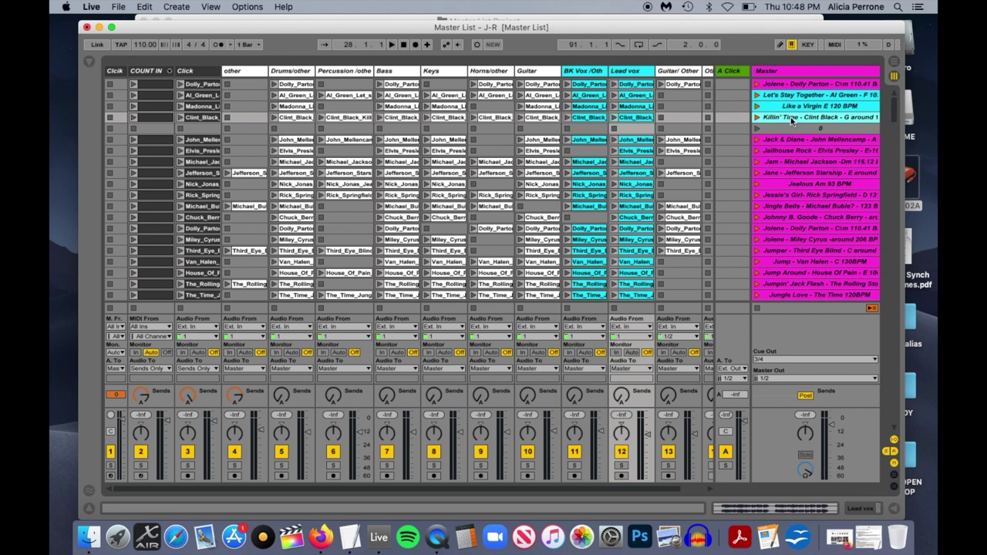
pyautogui.click(793, 85)
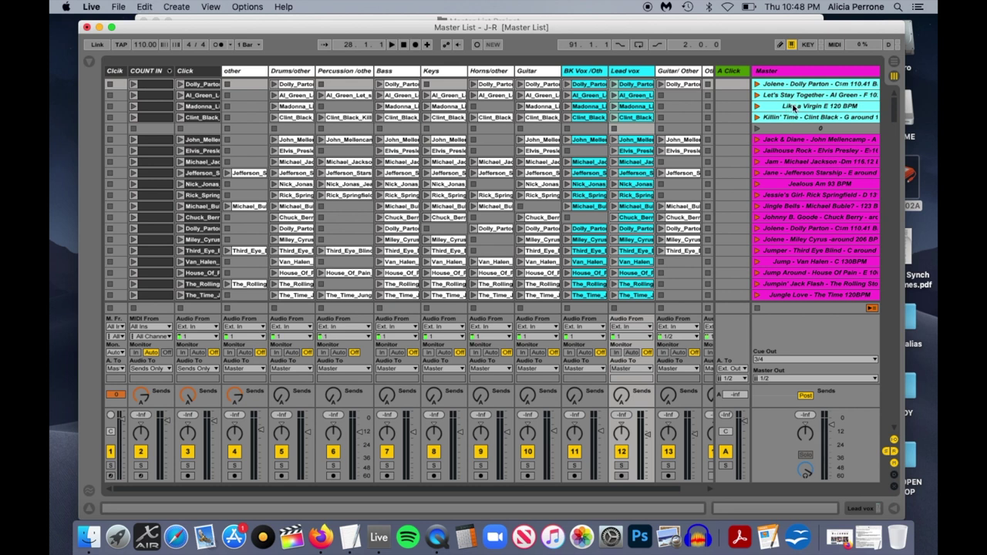
pyautogui.rightClick(793, 106)
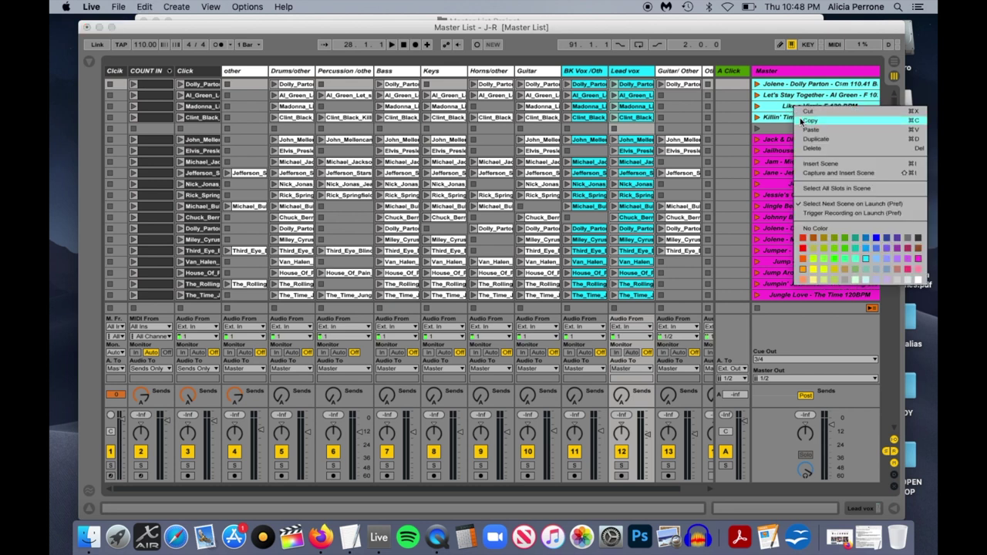
pyautogui.click(799, 117)
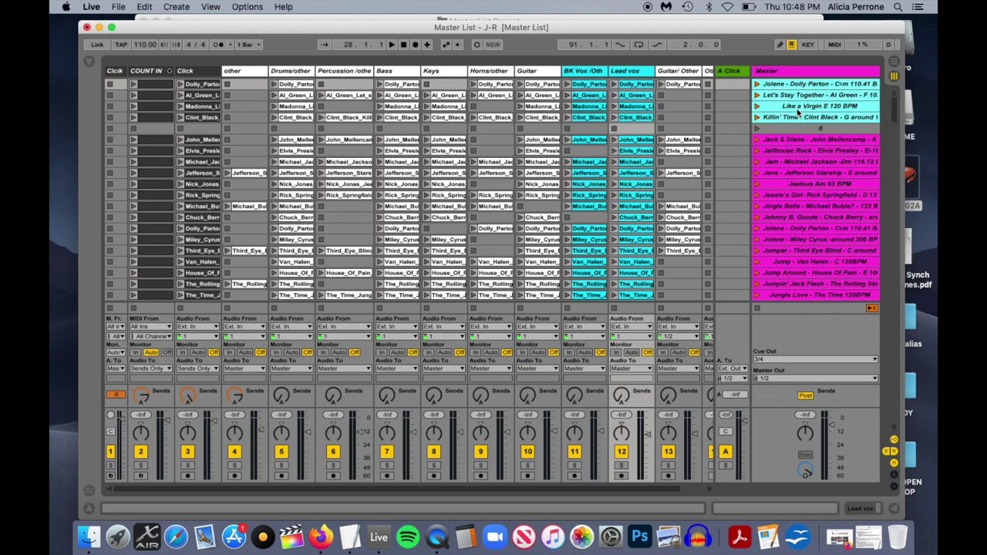
# Open club july 4th.als from the Master List Project folder in Finder, discarding the changes to Master List - J-R.
pyautogui.click(121, 7)
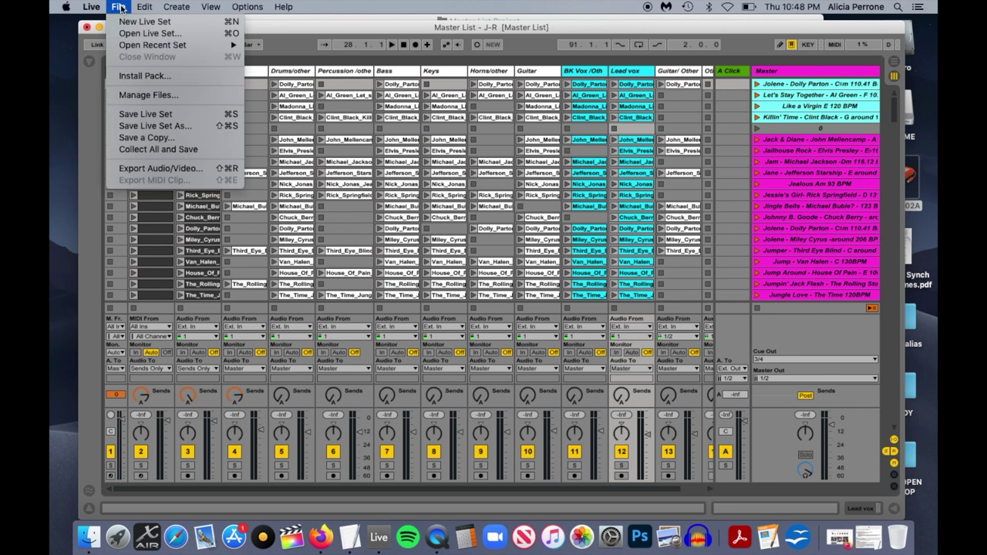
pyautogui.moveTo(134, 47)
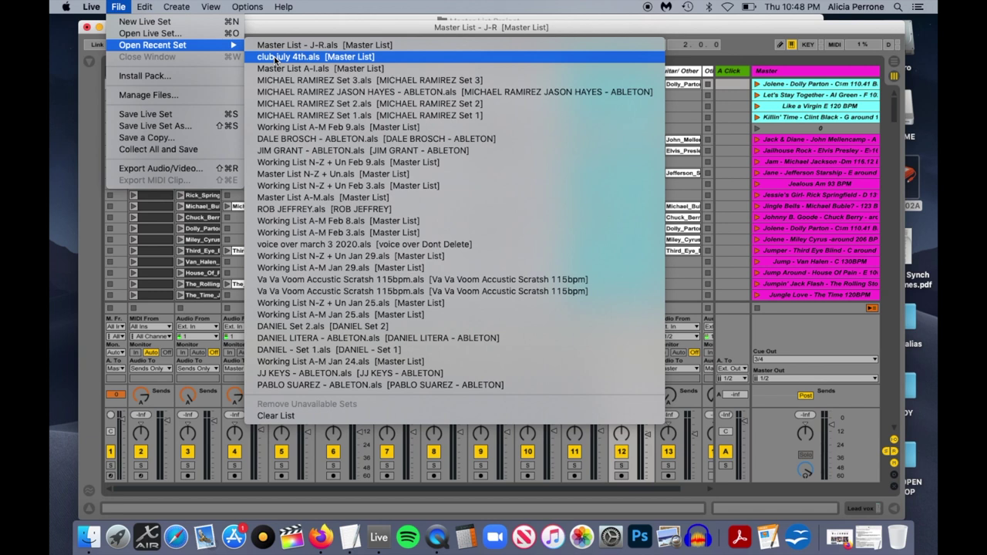
pyautogui.click(89, 538)
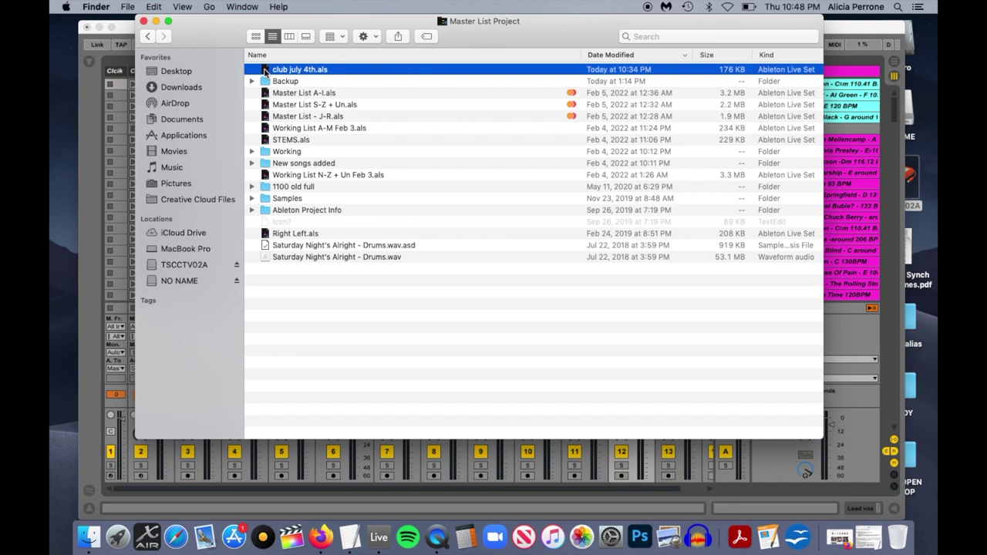
pyautogui.doubleClick(264, 70)
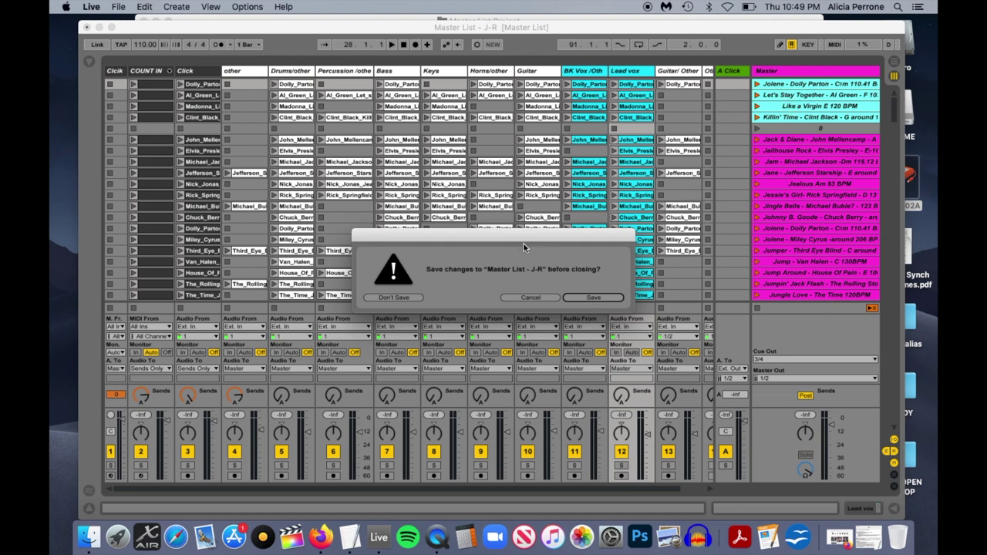
pyautogui.click(402, 298)
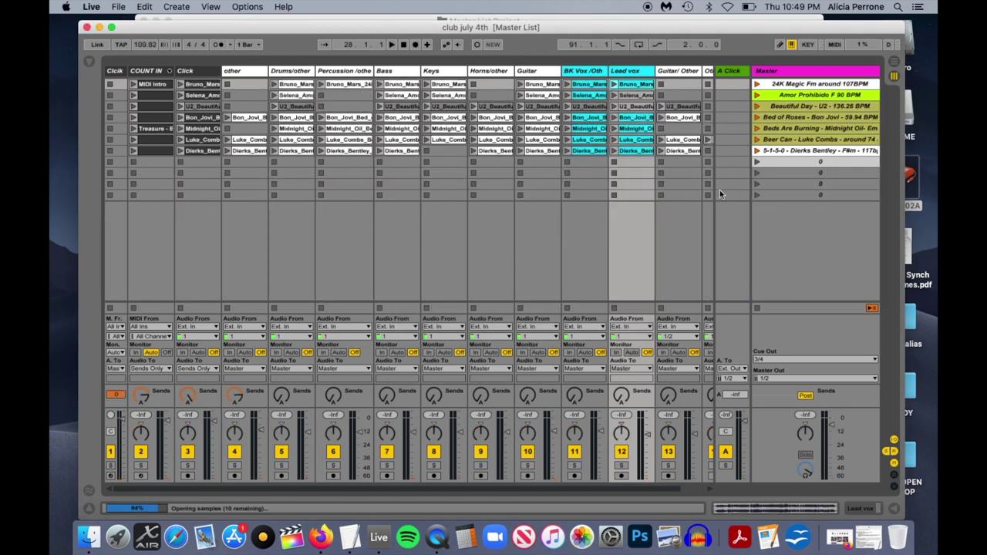
# Paste the four copied scenes into the club july 4th set directly below the 5-1-5-0 scene by Dierks Bentley.
pyautogui.click(795, 164)
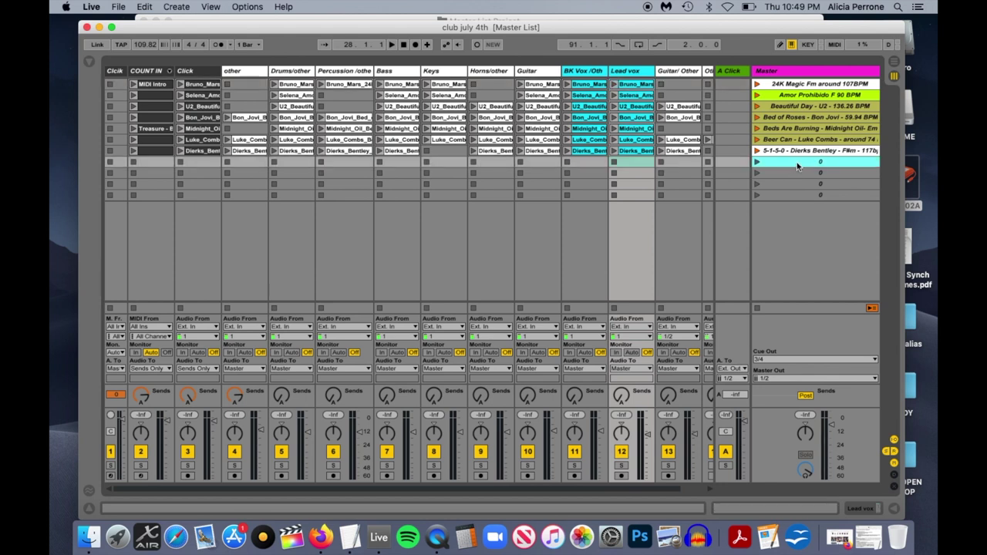
pyautogui.rightClick(786, 165)
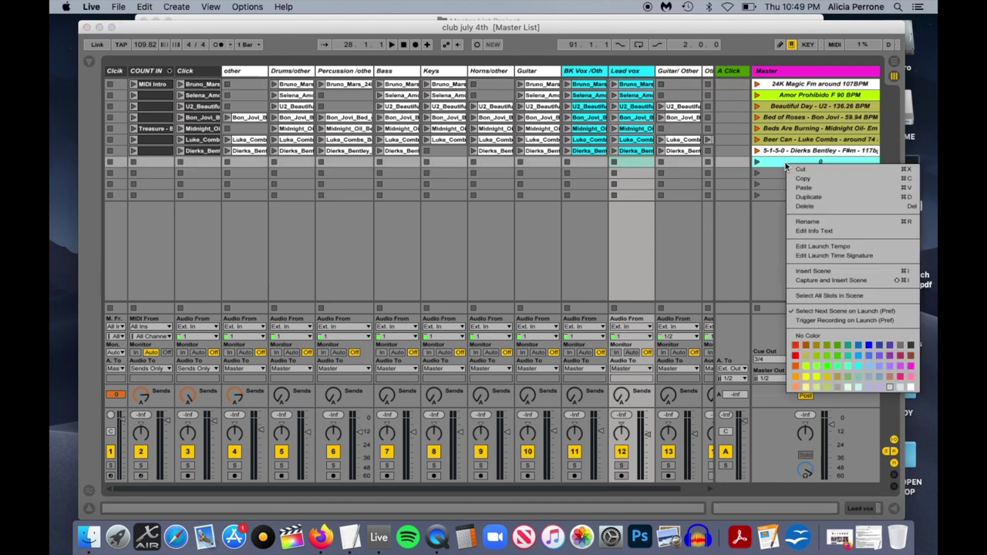
pyautogui.click(778, 166)
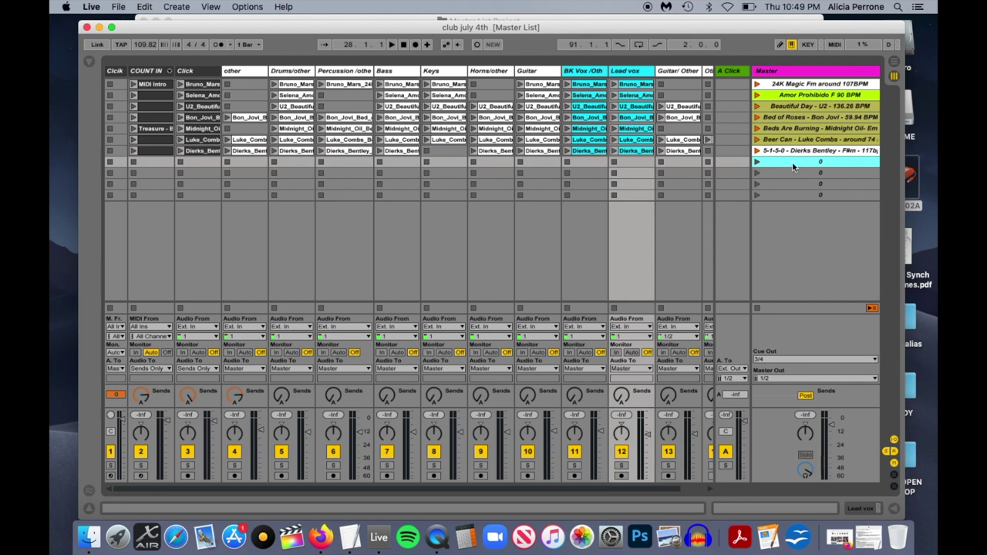
pyautogui.press('super+v')
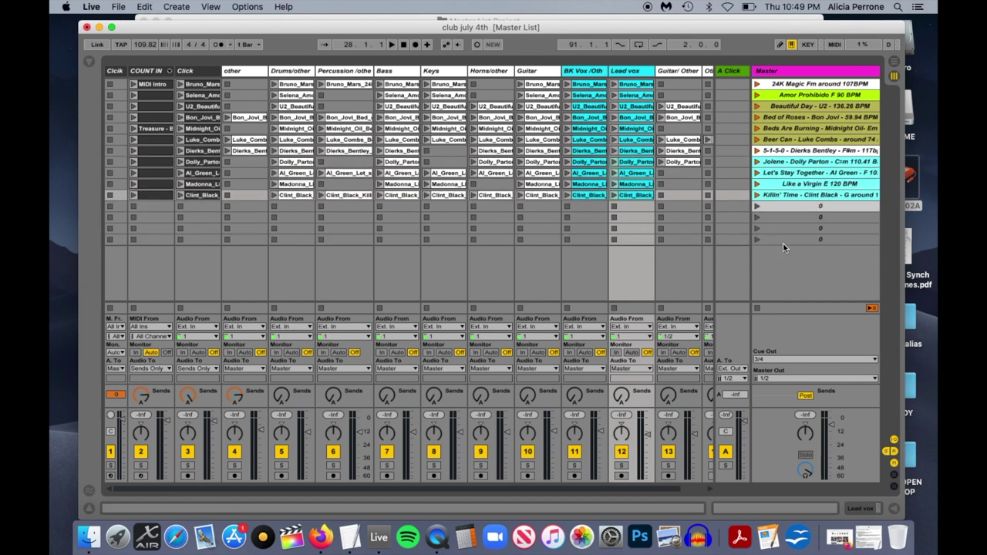
pyautogui.click(783, 229)
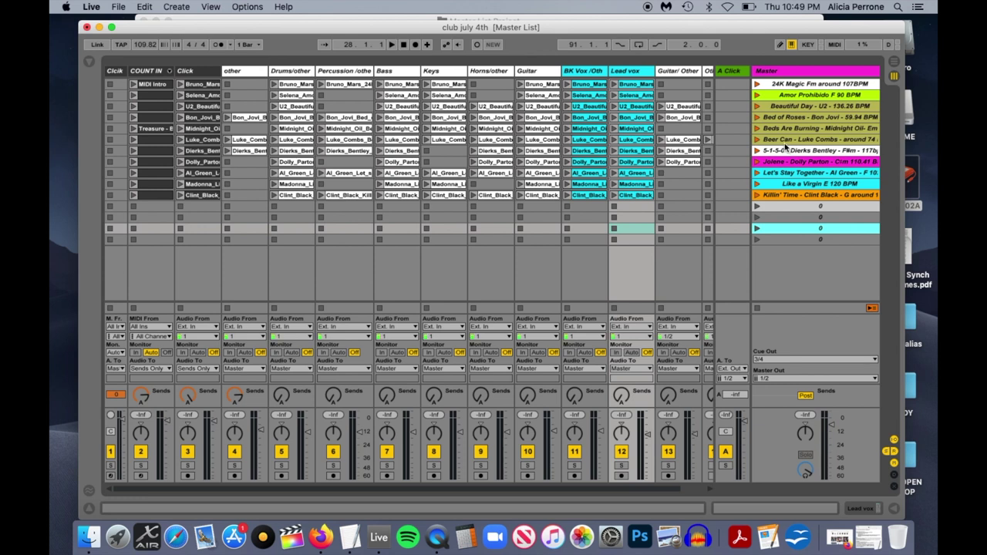
# Select all scenes from 24K Magic through the first blank scene below Killin' Time and set them to No Color.
pyautogui.click(805, 198)
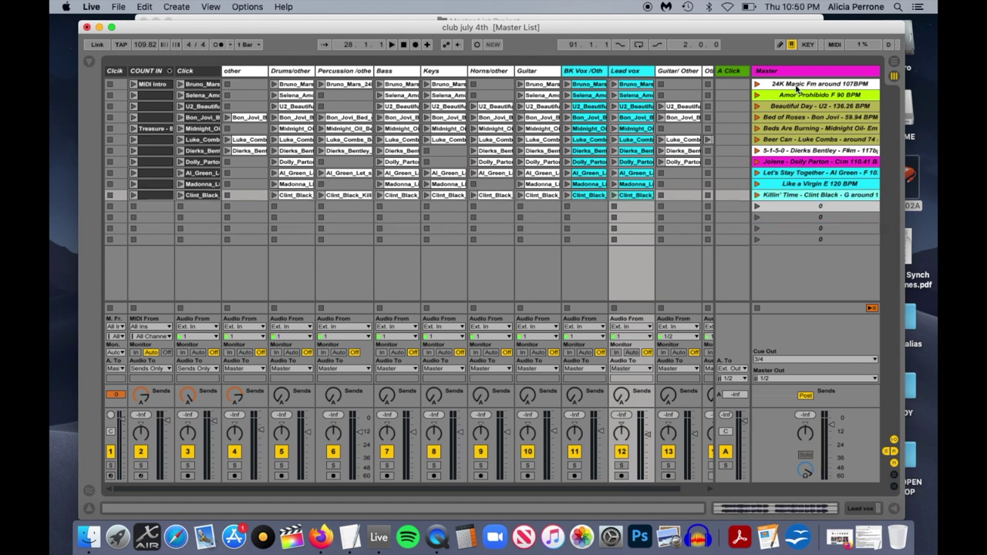
pyautogui.click(796, 206)
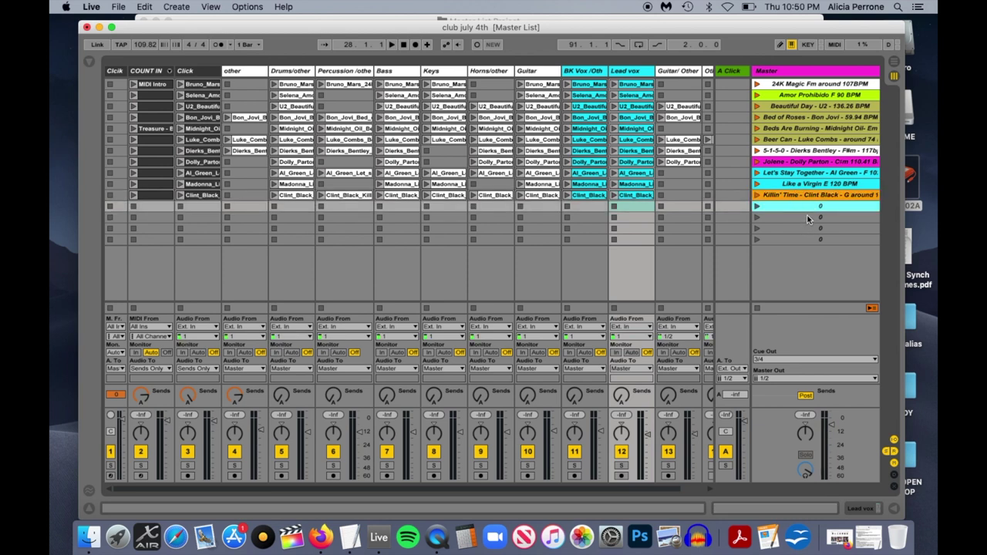
pyautogui.keyDown('shift'); pyautogui.click(804, 85); pyautogui.keyUp('shift')
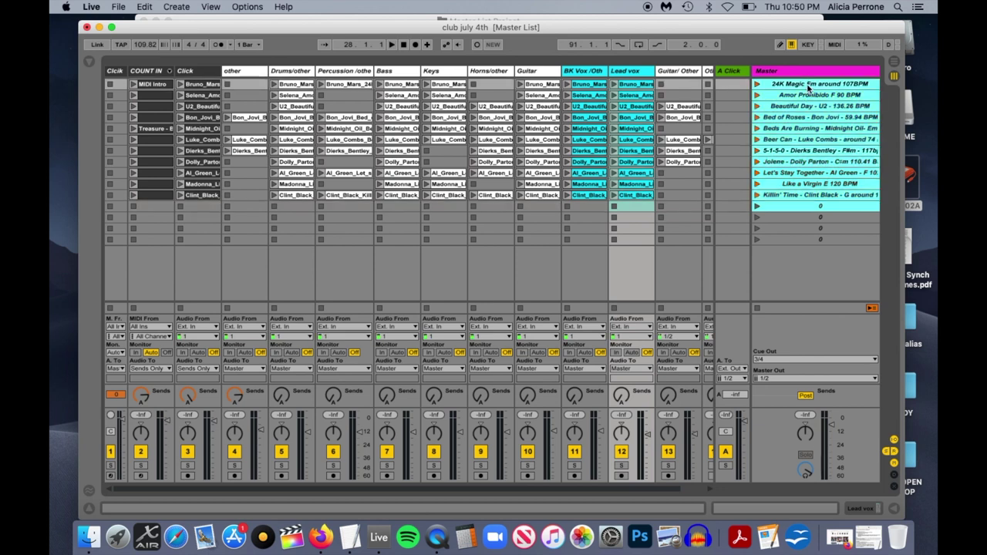
pyautogui.rightClick(807, 88)
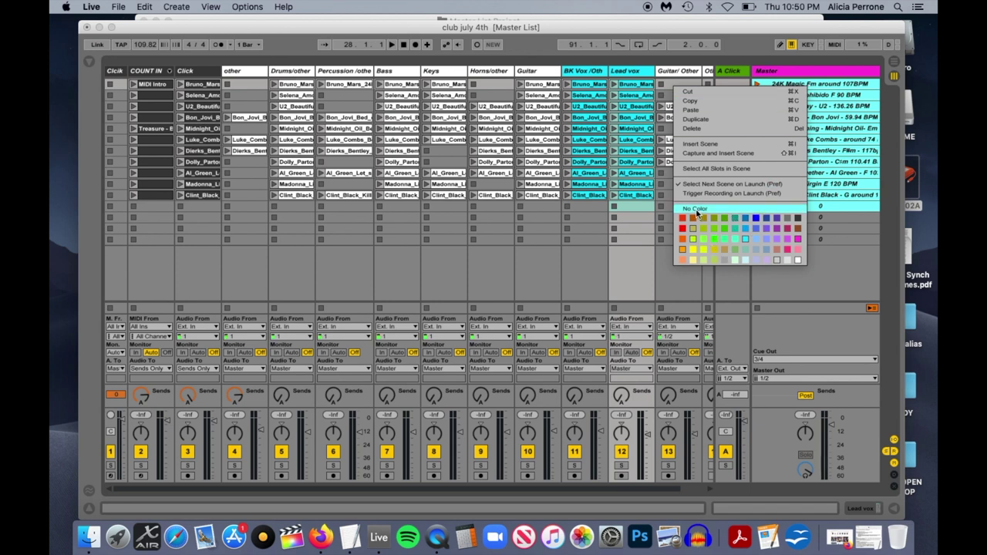
pyautogui.click(697, 210)
pyautogui.click(771, 218)
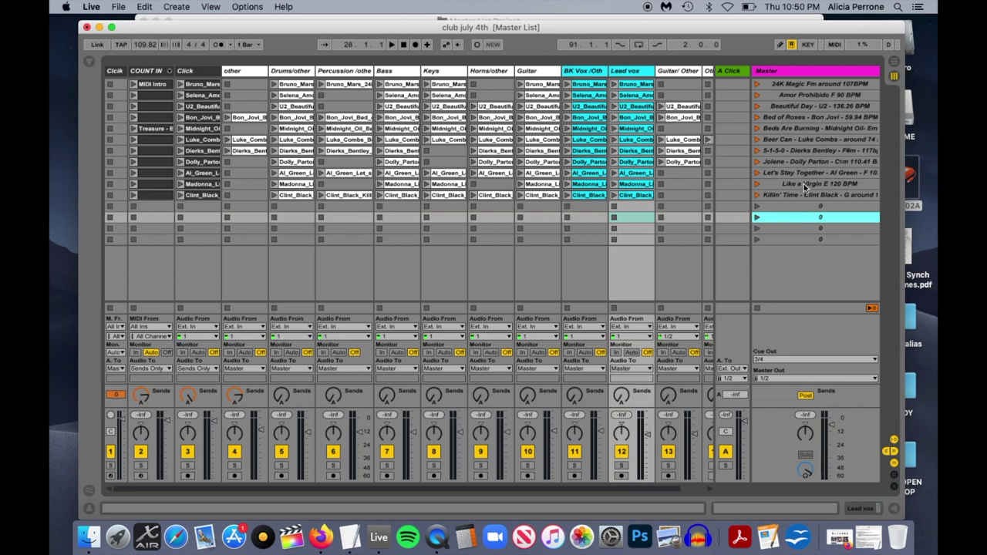
# Reorder the scenes so Beds Are Burning, 5-1-5-0, Let's Stay Together, Jolene and Beer Can come first, in that order.
pyautogui.click(797, 130)
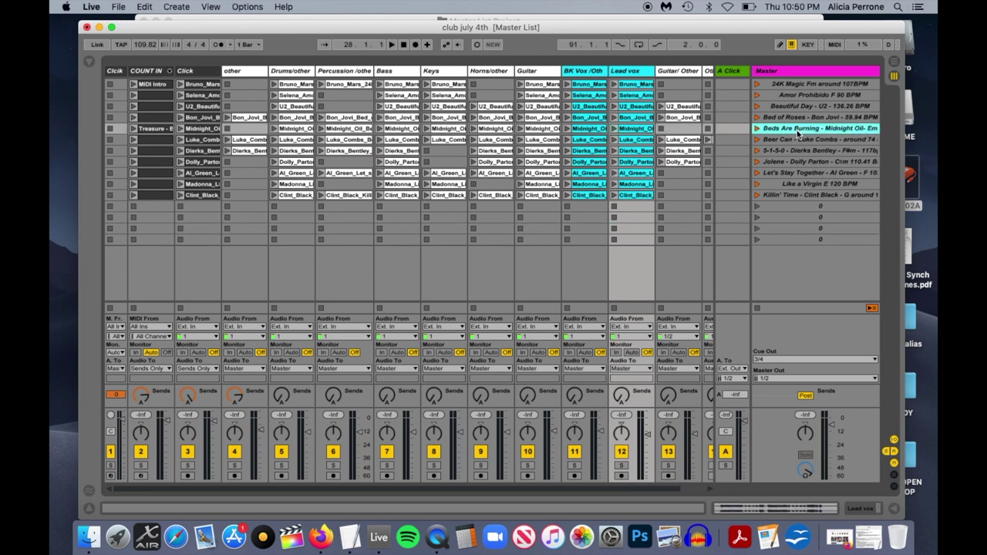
pyautogui.moveTo(788, 128); pyautogui.dragTo(787, 81)
pyautogui.moveTo(796, 151); pyautogui.dragTo(799, 95)
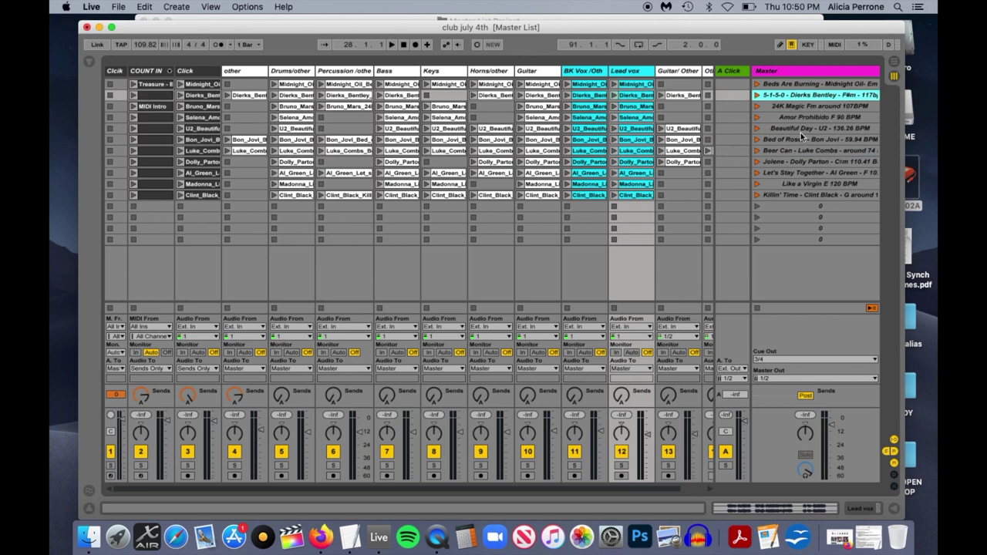
pyautogui.moveTo(800, 172); pyautogui.dragTo(800, 108)
pyautogui.moveTo(801, 173); pyautogui.dragTo(802, 116)
pyautogui.moveTo(802, 173); pyautogui.dragTo(806, 130)
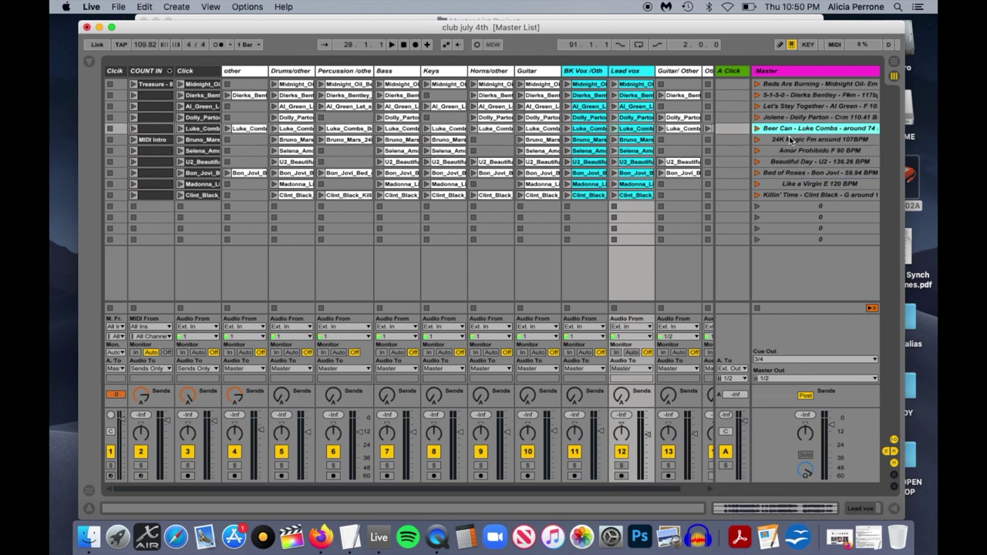
# Move a blank scene between Beer Can and 24K Magic and rename it Set 2.
pyautogui.click(800, 206)
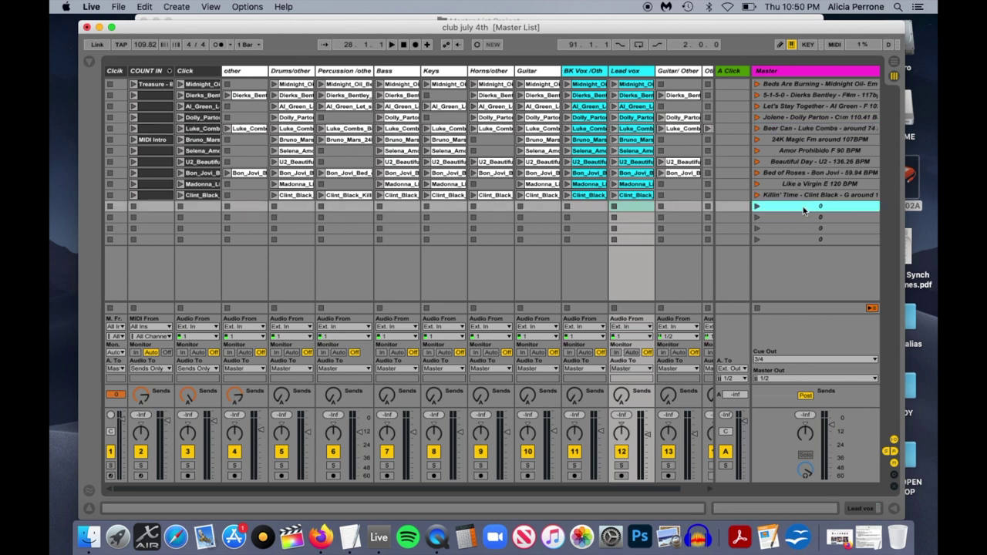
pyautogui.moveTo(807, 208); pyautogui.dragTo(806, 142)
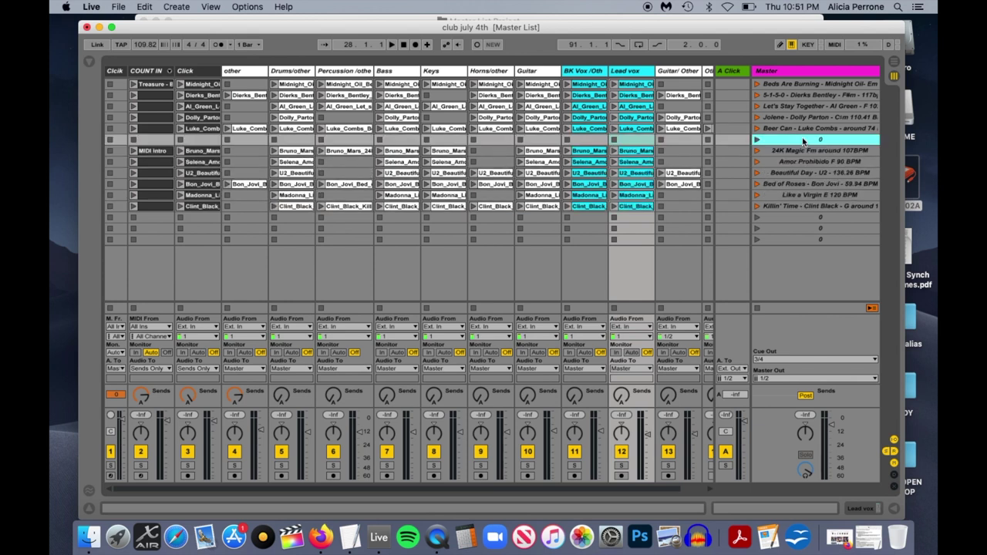
pyautogui.rightClick(812, 143)
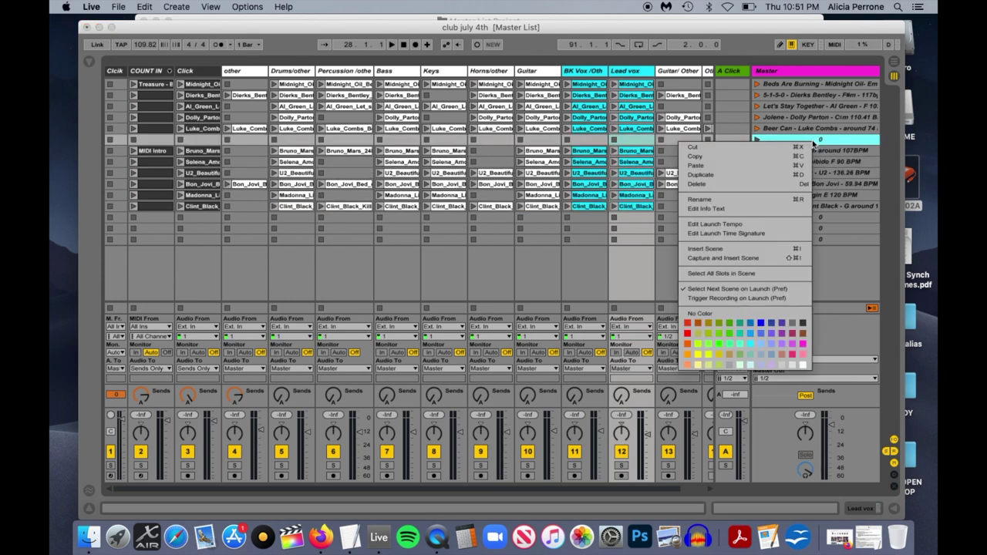
pyautogui.click(744, 199)
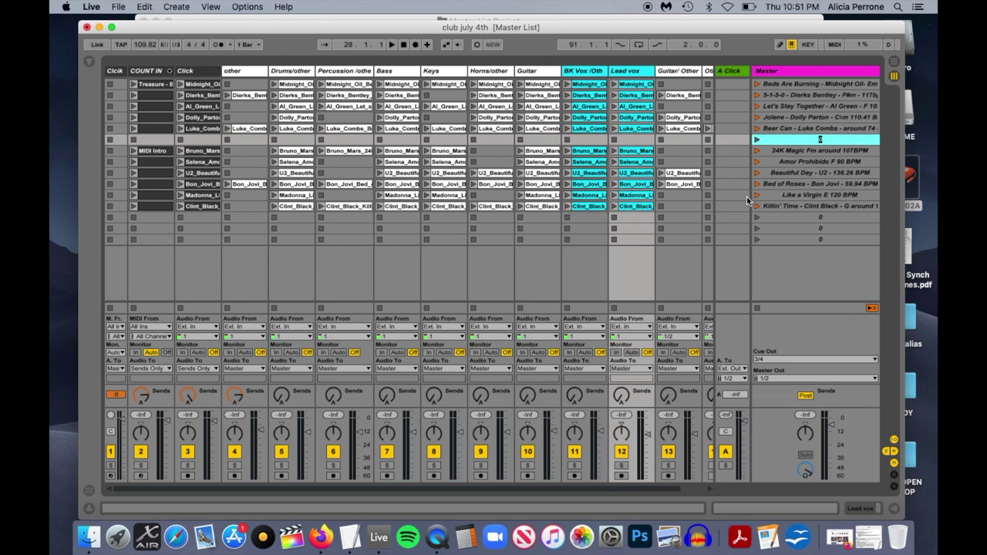
pyautogui.write('Set 2')
# Move another blank scene above Beds Are Burning and rename it Set 1.
pyautogui.click(791, 217)
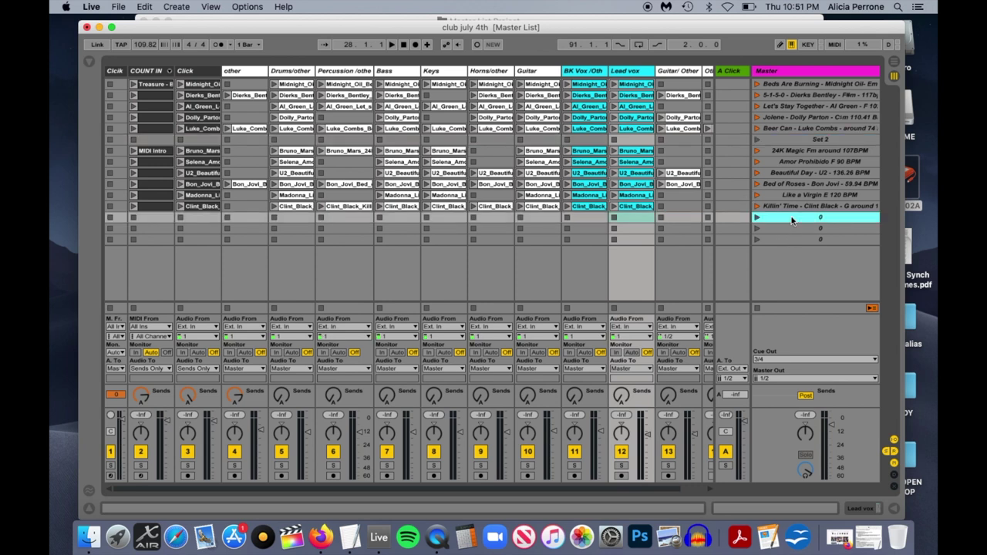
pyautogui.moveTo(799, 85); pyautogui.dragTo(801, 87)
pyautogui.rightClick(802, 86)
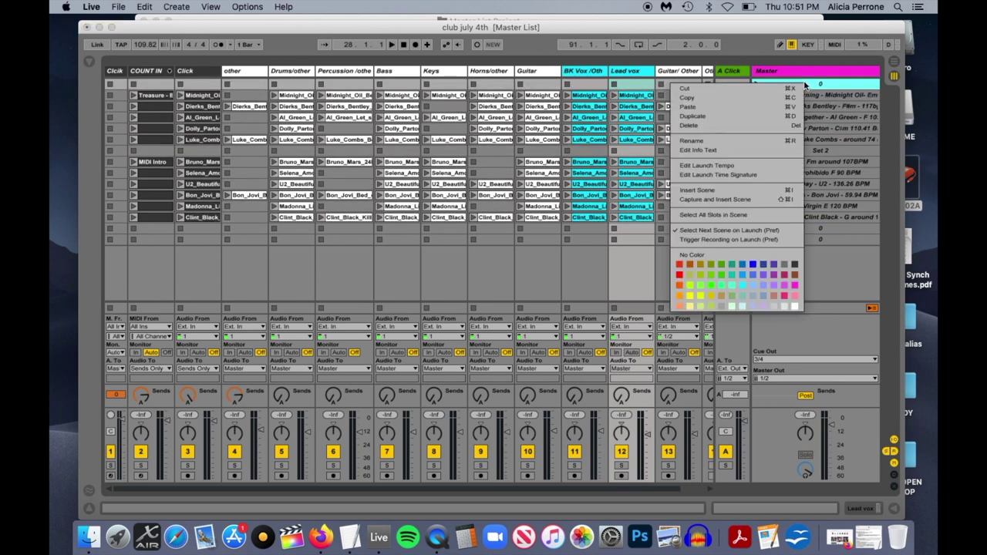
pyautogui.click(755, 139)
pyautogui.write('Set 1')
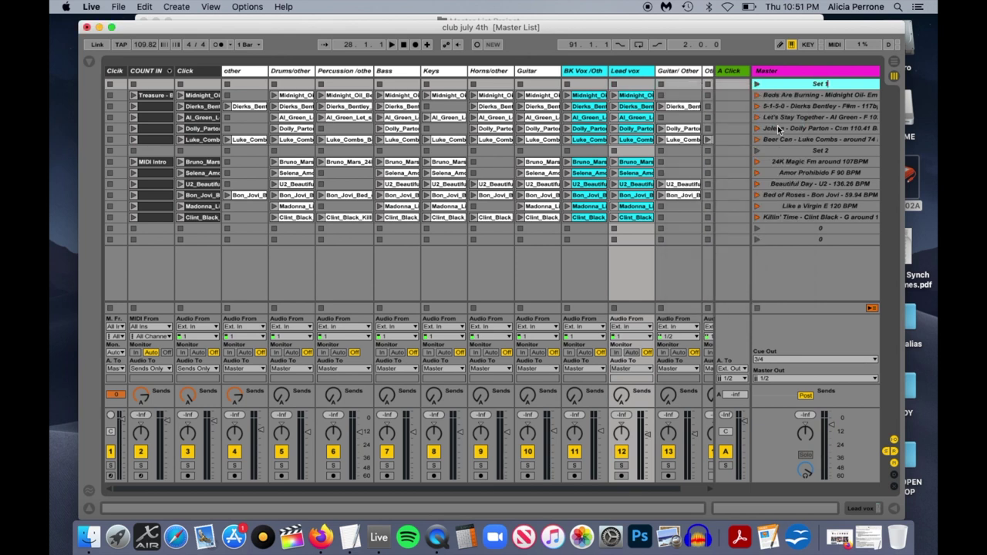
# Color the Set 1 header scene blue and the Set 2 header scene dark pink.
pyautogui.rightClick(819, 80)
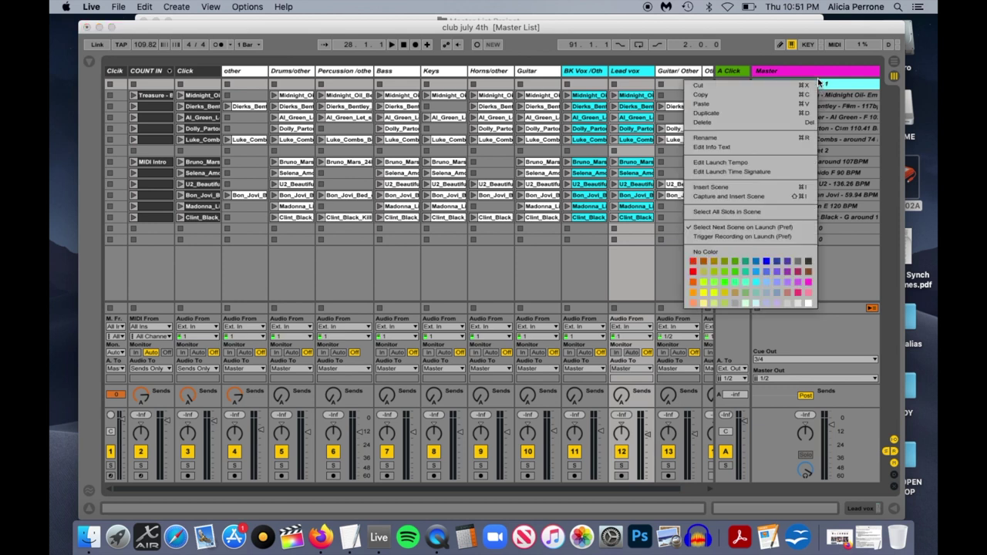
pyautogui.click(840, 86)
pyautogui.rightClick(842, 85)
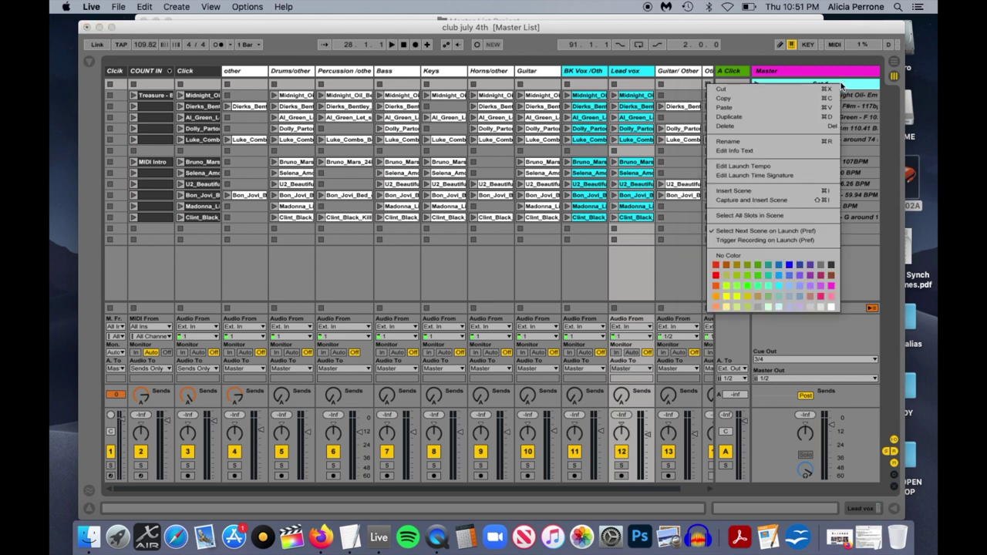
pyautogui.click(779, 268)
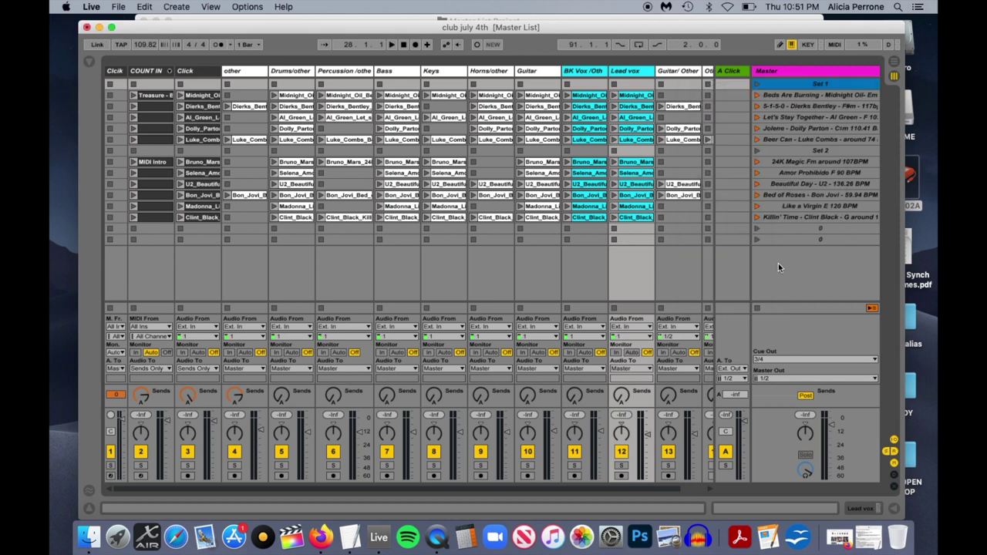
pyautogui.rightClick(815, 152)
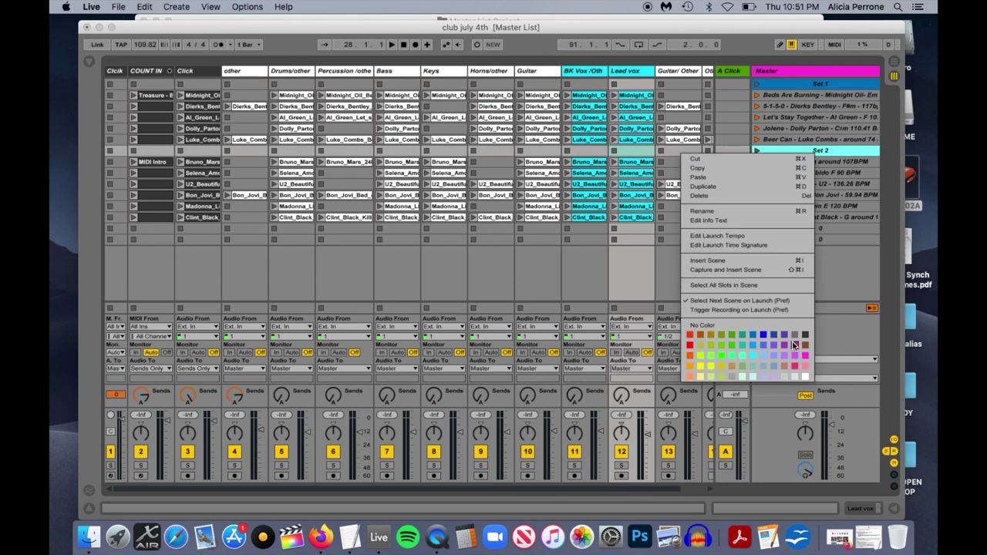
pyautogui.click(794, 345)
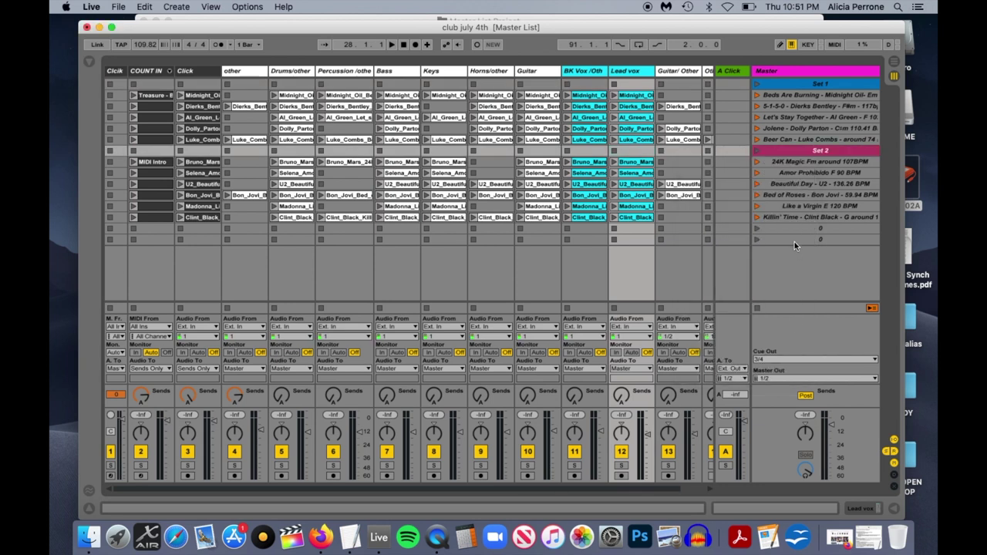
# Insert a dozen more blank scenes after the last scene in the list.
pyautogui.click(796, 237)
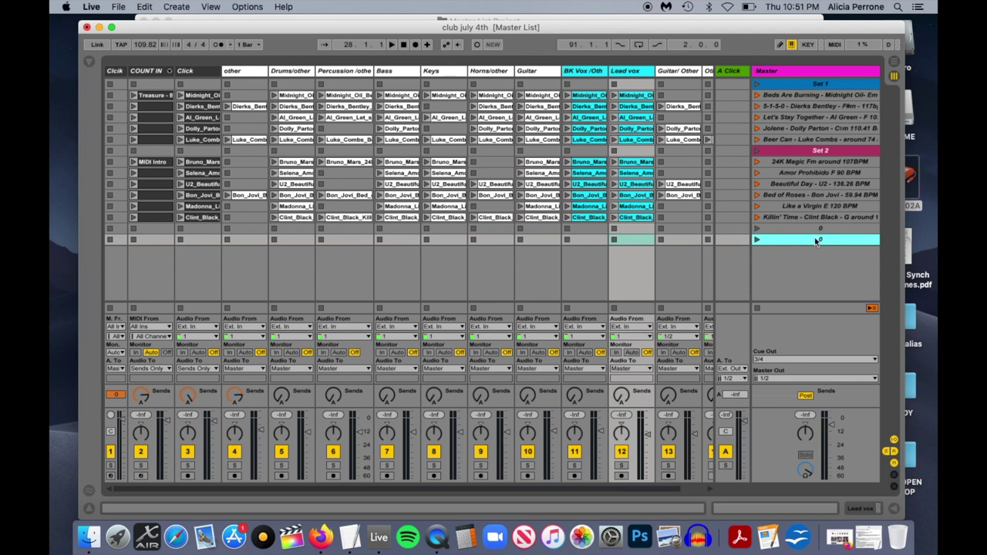
pyautogui.press('super+i')
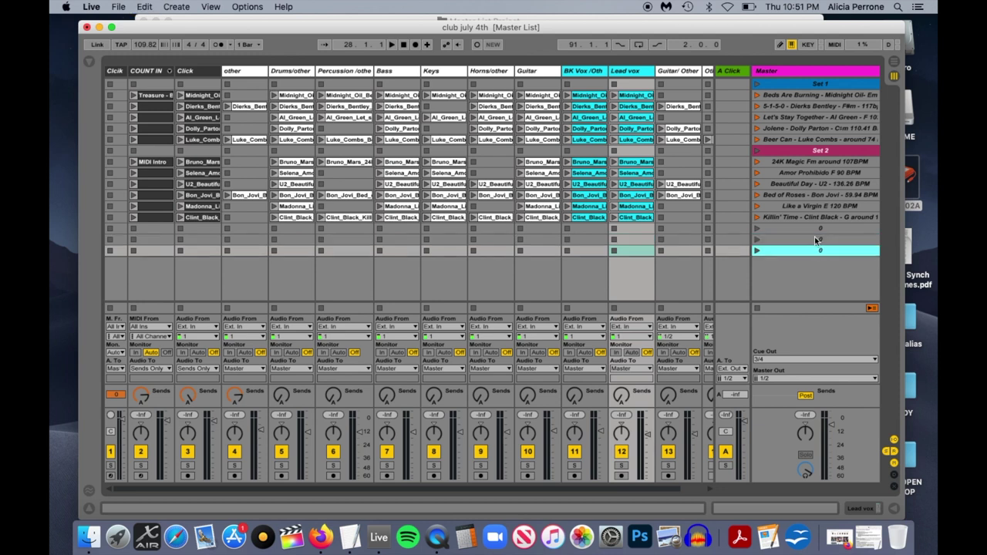
pyautogui.press('super+i')
pyautogui.press('super+i')
pyautogui.press('super+i')
pyautogui.press('super+i')
pyautogui.press('super+i')
pyautogui.press('super+i')
pyautogui.press('super+i')
pyautogui.press('super+i')
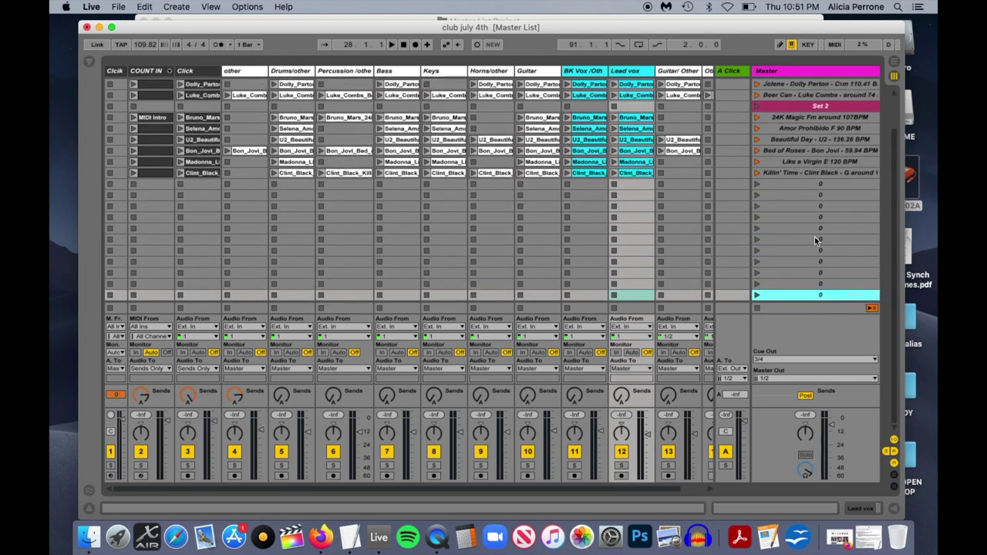
pyautogui.press('super+i')
pyautogui.press('super+i')
pyautogui.press('super+i')
pyautogui.scroll(3, 817, 245)
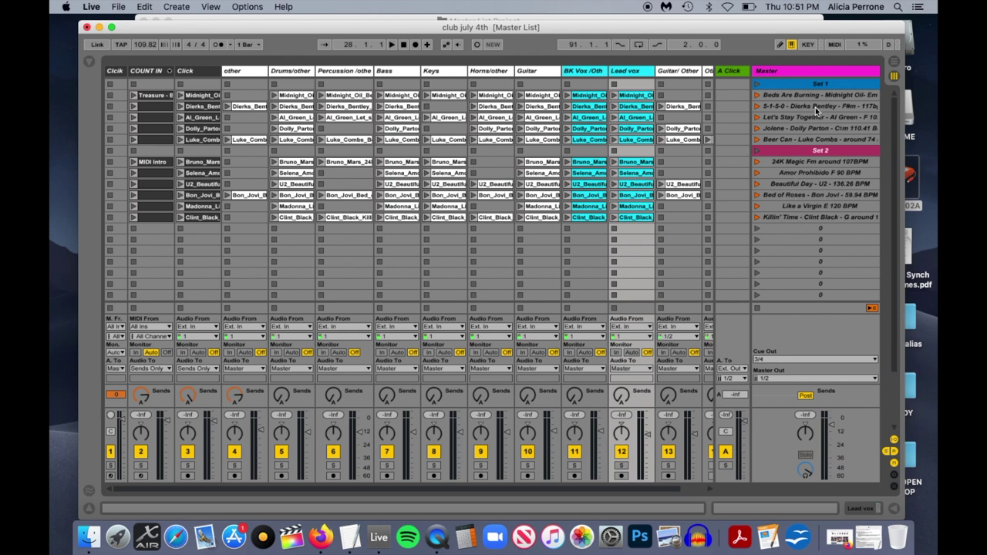
# Save the club july 4th Live Set with its Set 1 and Set 2 song groups.
pyautogui.click(816, 83)
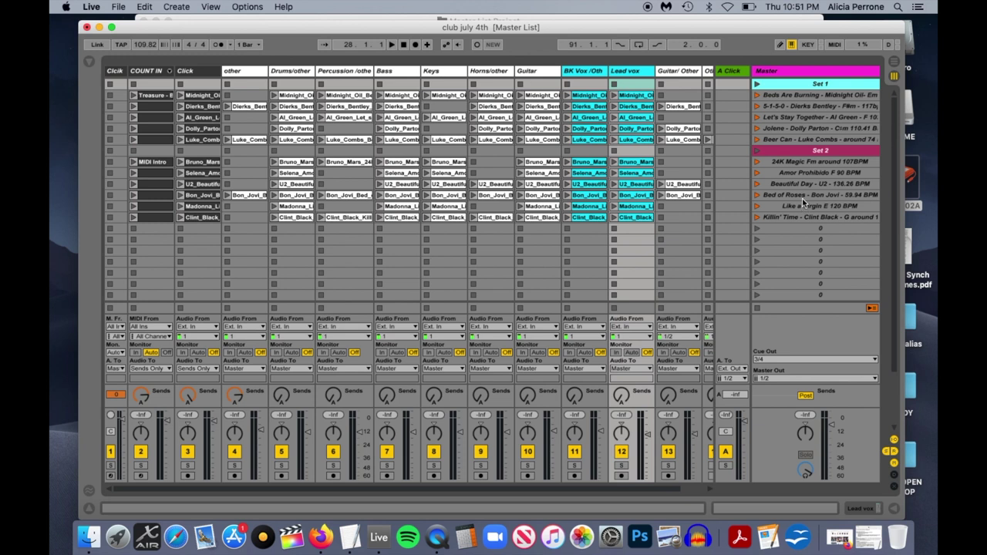
pyautogui.click(812, 151)
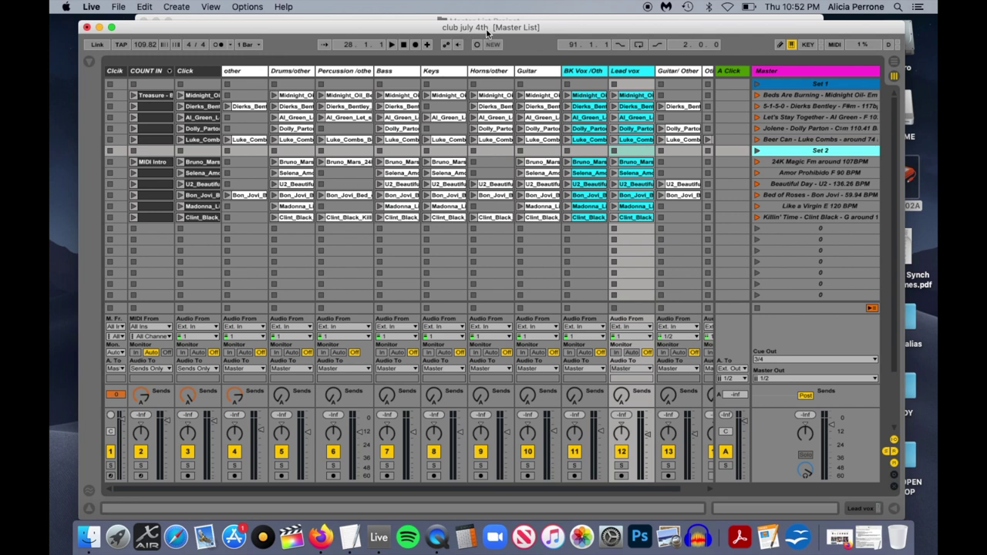
pyautogui.click(120, 7)
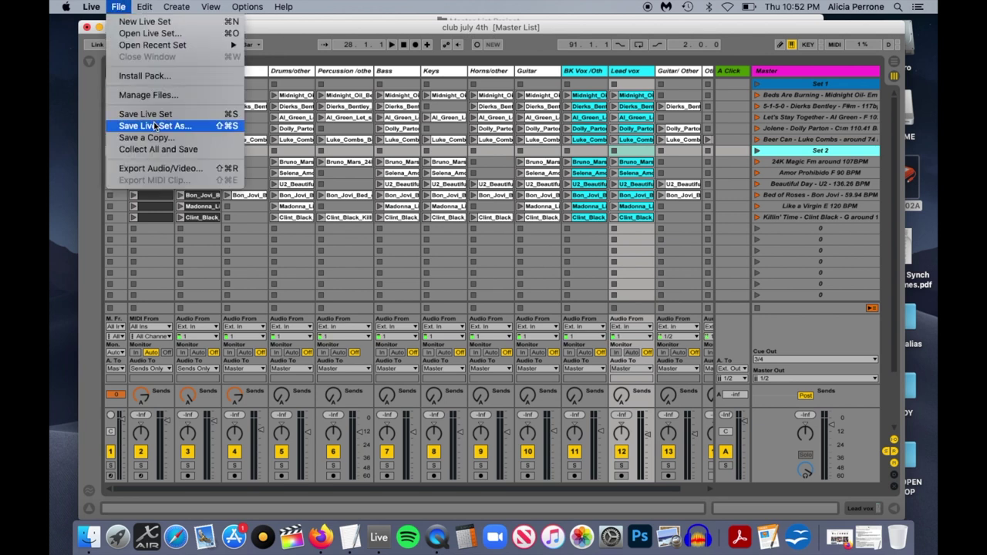
pyautogui.click(145, 114)
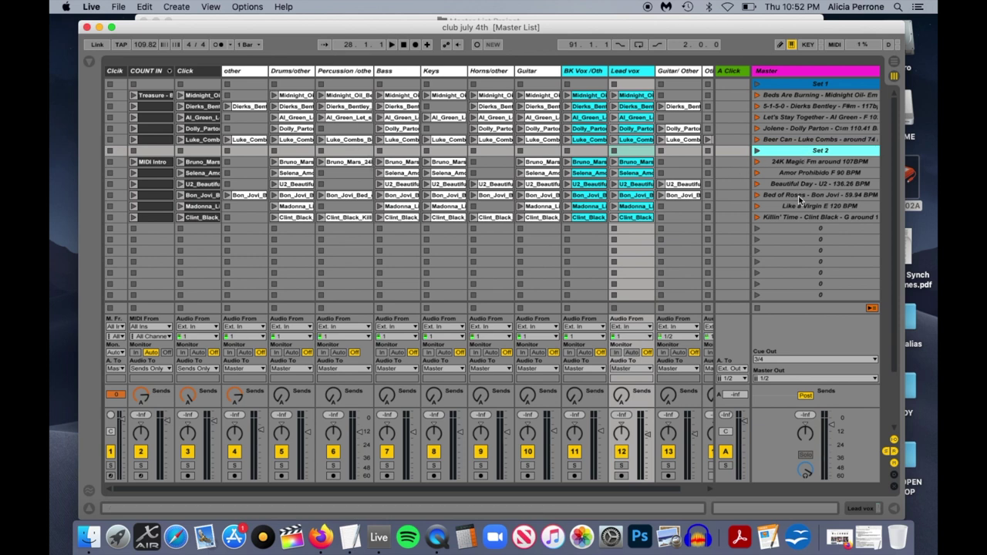
# Delete the scenes from the Set 2 header through Killin' Time, keeping only the Set 1 songs.
pyautogui.keyDown('shift'); pyautogui.click(797, 219); pyautogui.keyUp('shift')
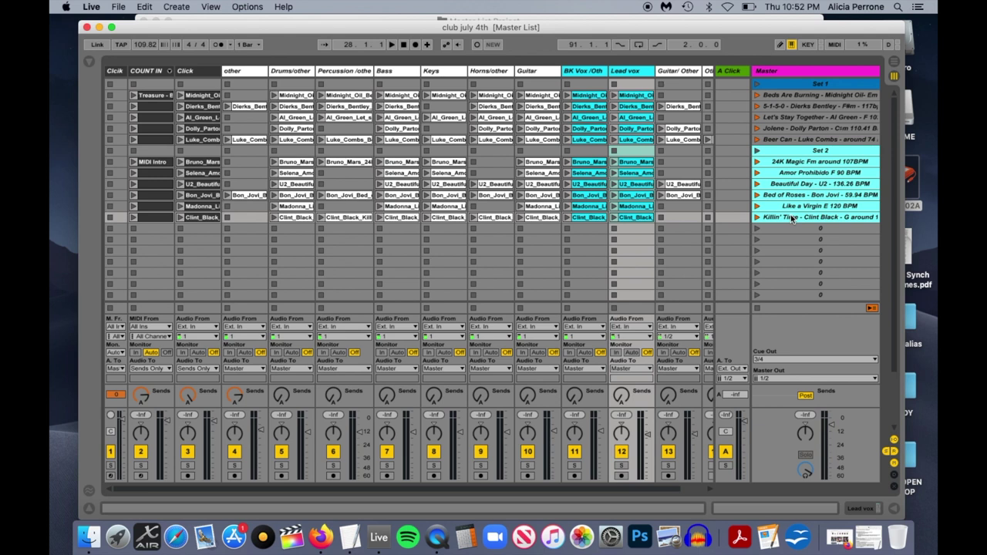
pyautogui.press('BackSpace')
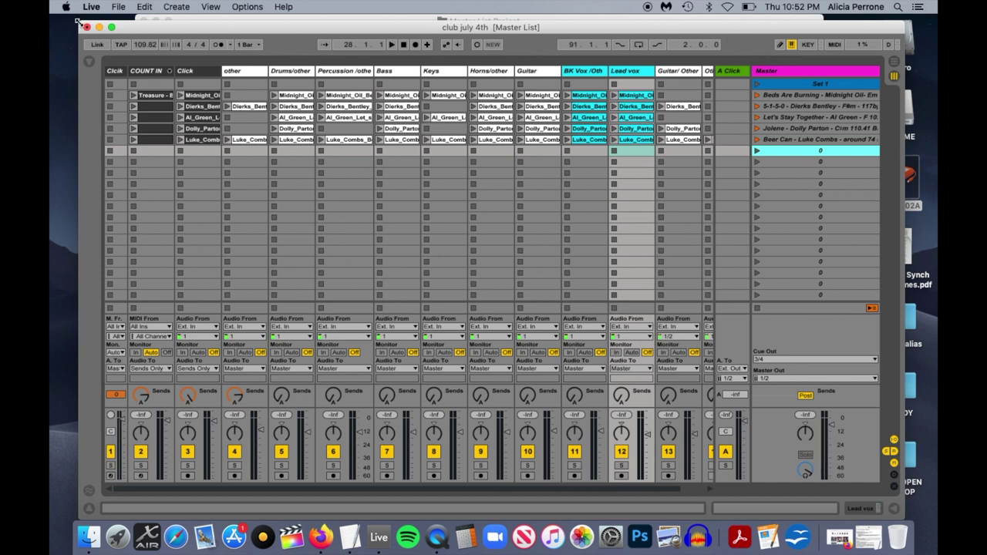
# Start saving the trimmed club july 4th set as a separate Live Set, choosing the Music folder as its location.
pyautogui.click(124, 7)
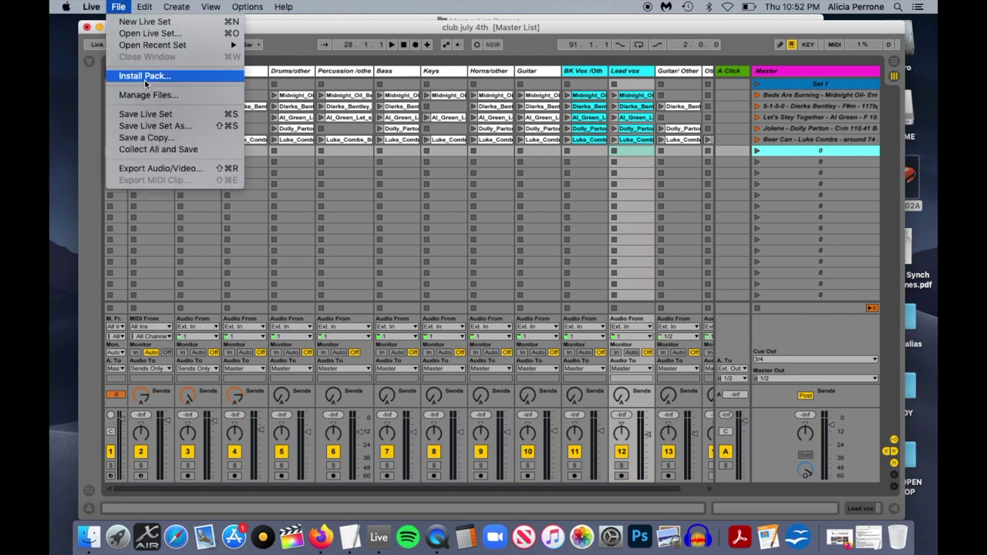
pyautogui.click(160, 126)
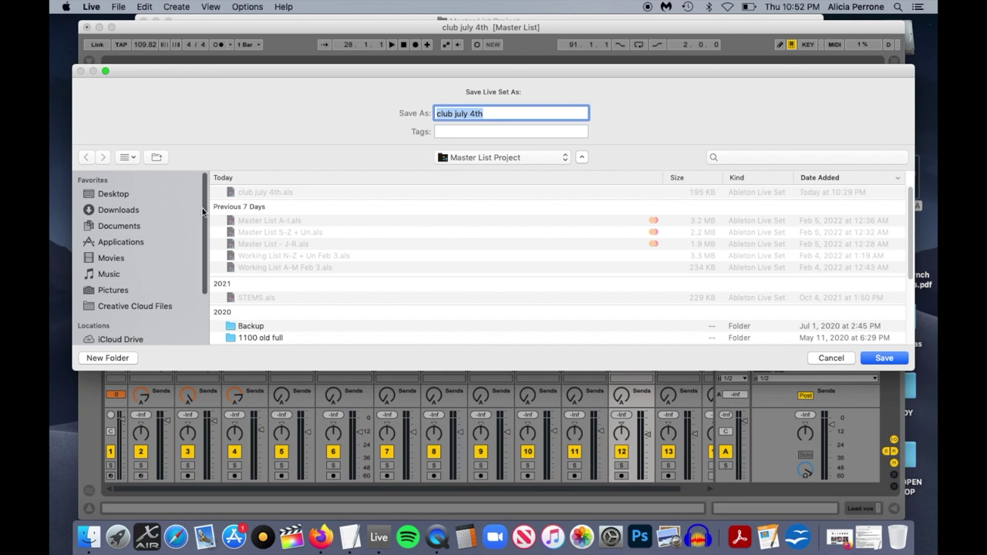
pyautogui.scroll(-3, 201, 211)
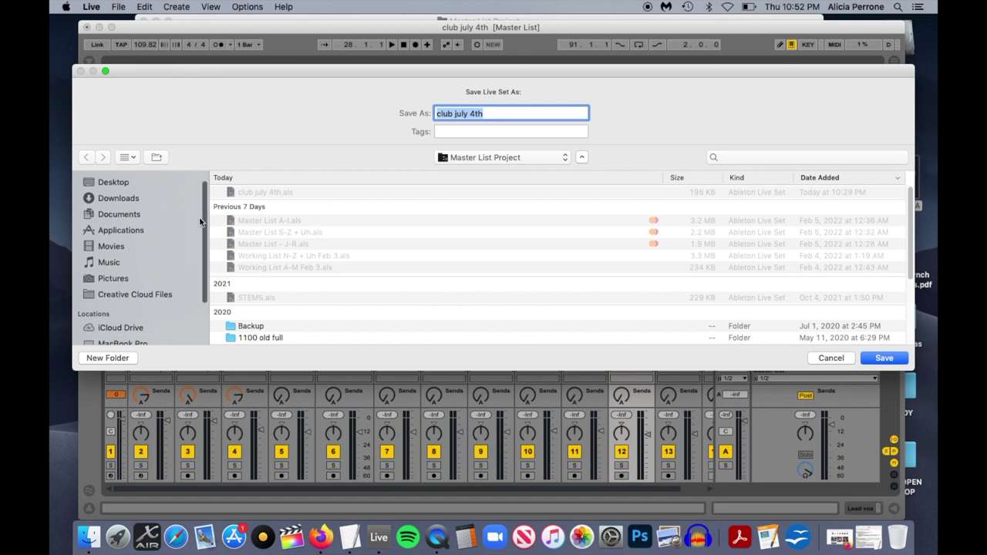
pyautogui.scroll(3, 198, 210)
pyautogui.scroll(-3, 197, 216)
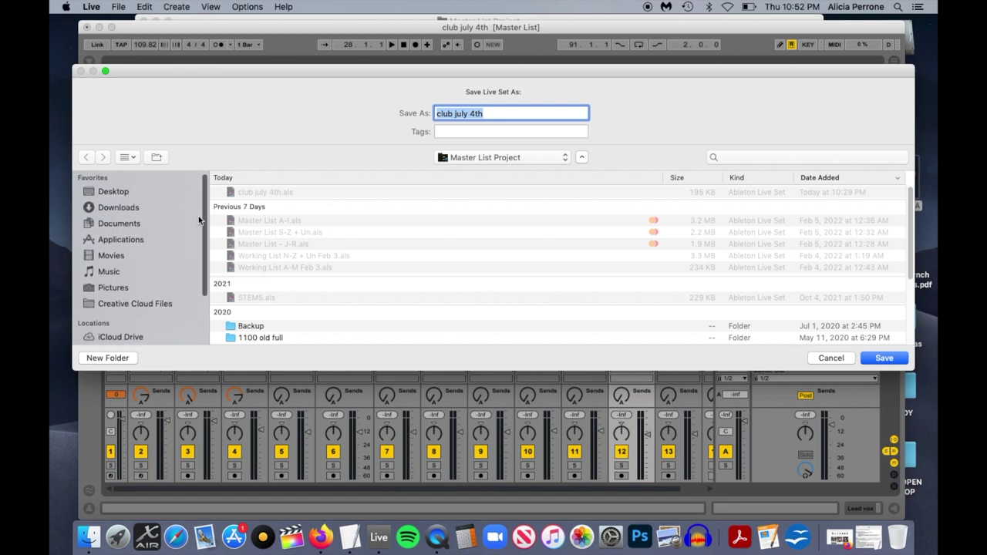
pyautogui.scroll(2, 198, 221)
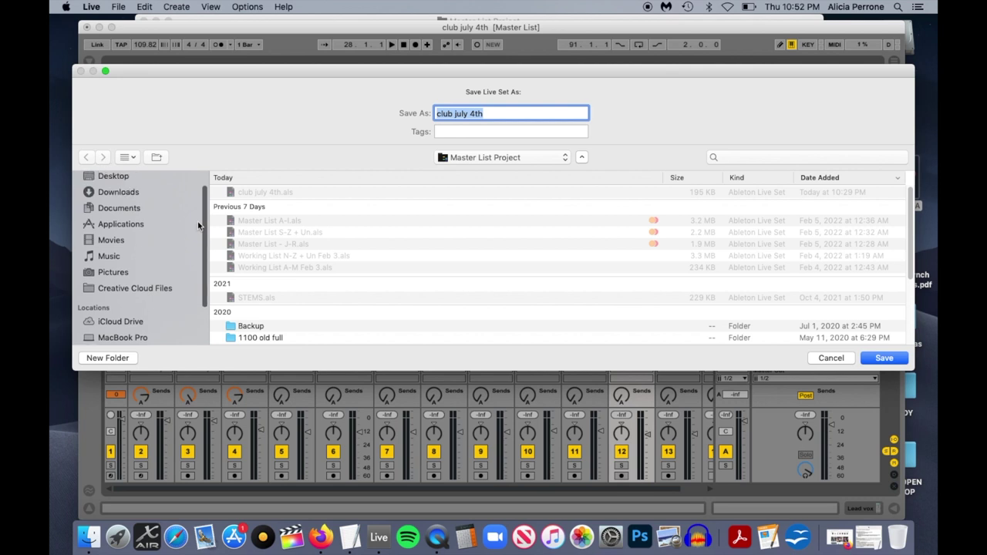
pyautogui.click(110, 257)
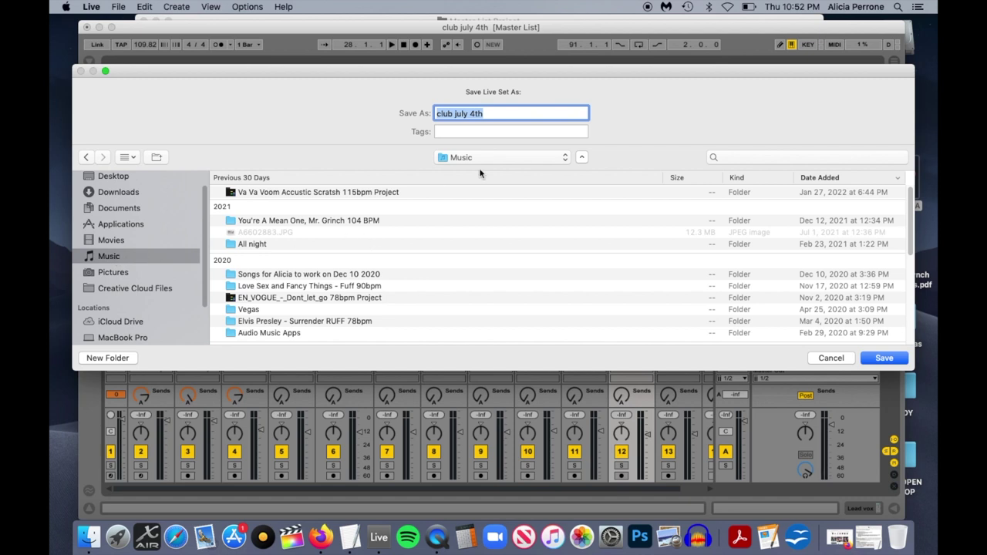
# Browse from the MacPro drive through Users and the home folder to the Music folder.
pyautogui.click(549, 158)
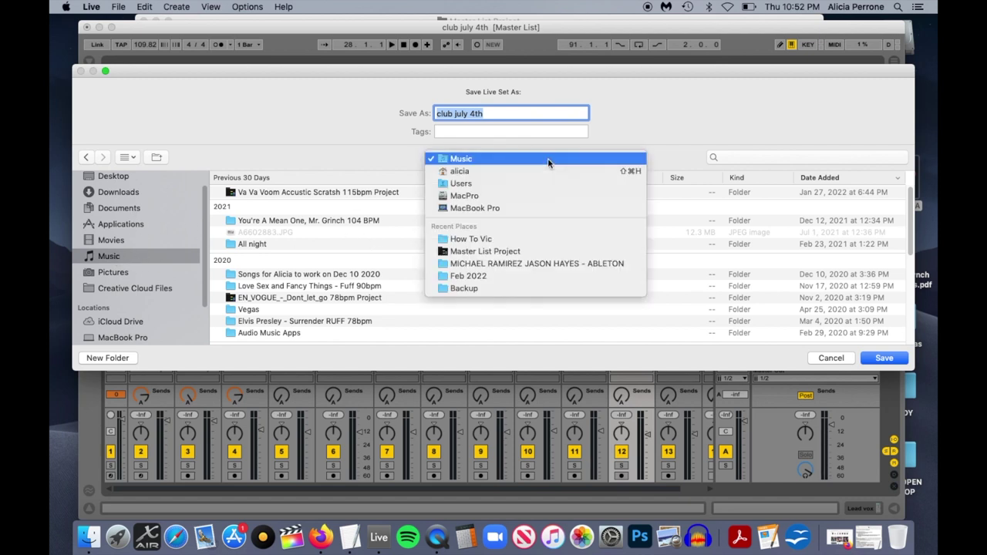
pyautogui.click(512, 195)
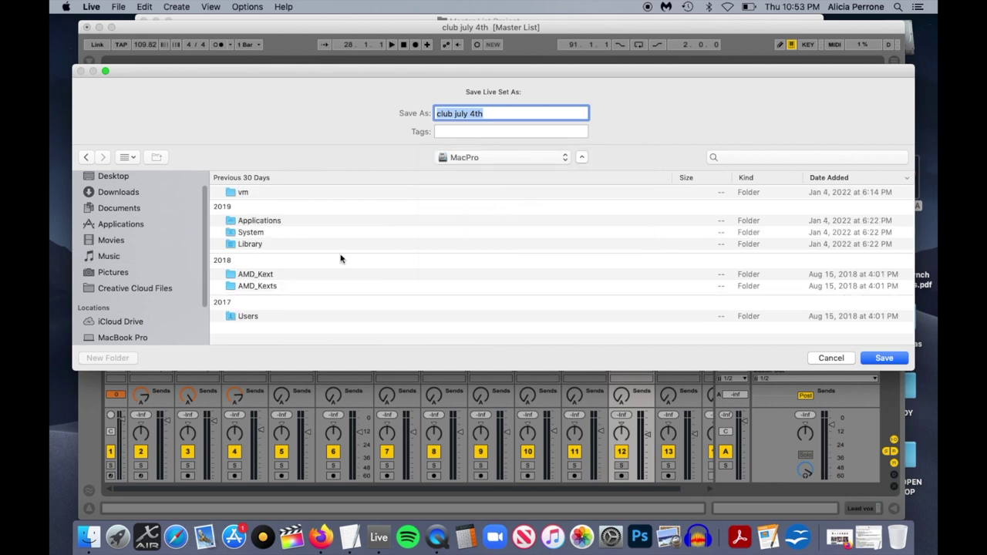
pyautogui.click(232, 316)
pyautogui.doubleClick(232, 317)
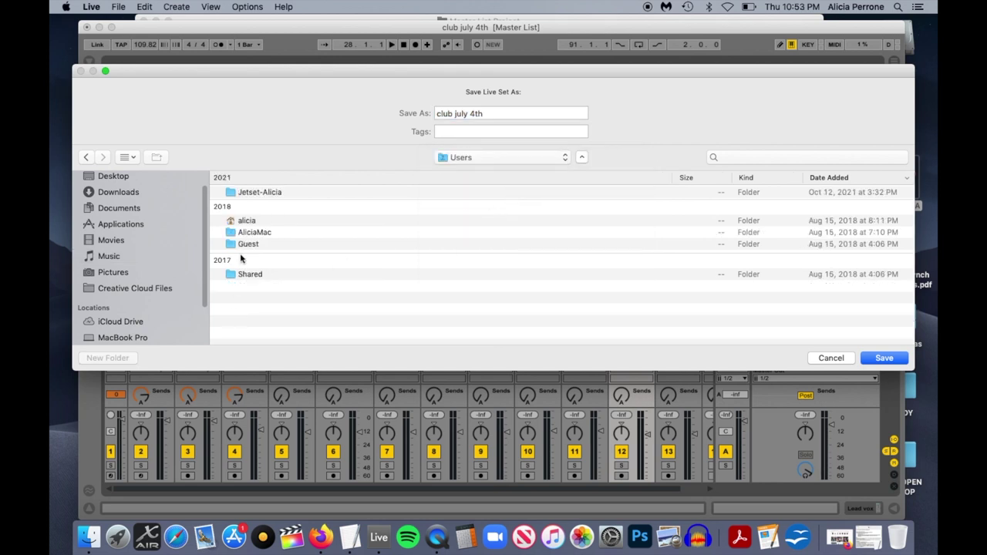
pyautogui.doubleClick(234, 222)
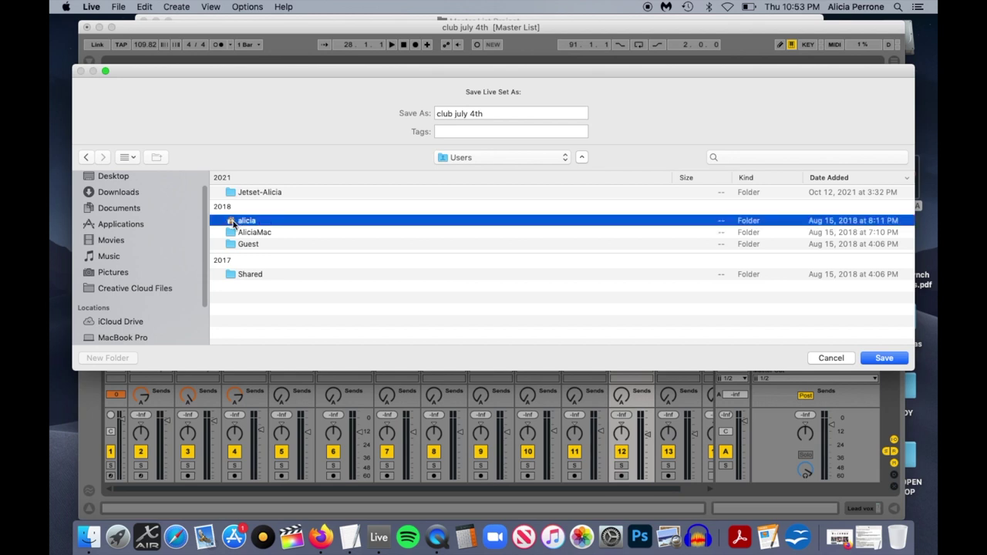
pyautogui.scroll(-3, 264, 292)
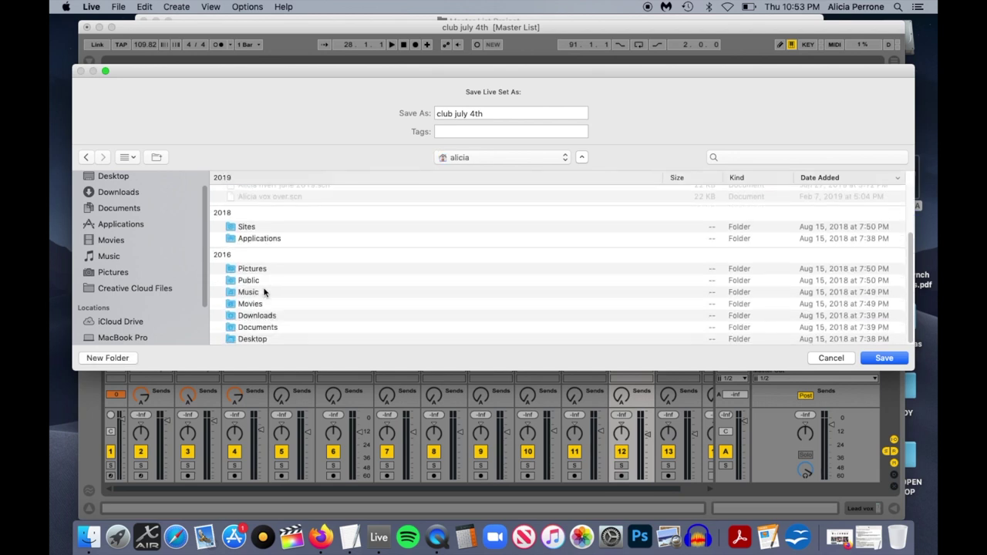
pyautogui.click(236, 293)
pyautogui.doubleClick(235, 293)
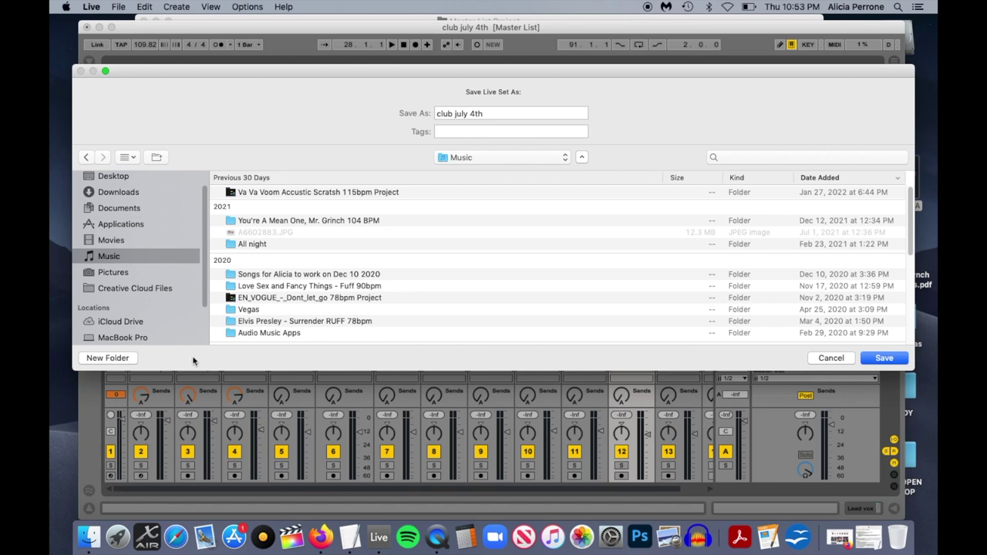
# Create a folder named Live sets inside Music and save the club july 4th Live Set in it.
pyautogui.click(128, 360)
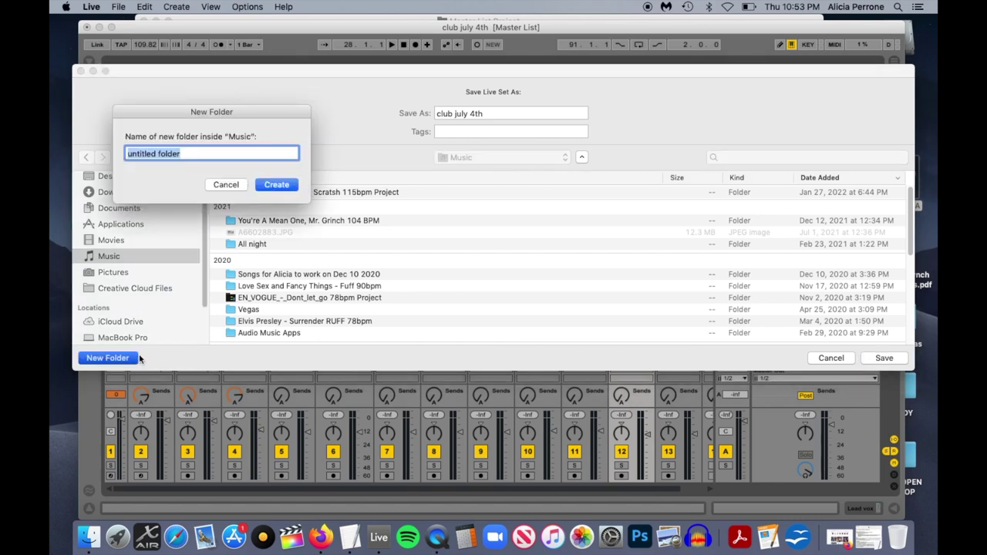
pyautogui.write('Live sets')
pyautogui.press('Return')
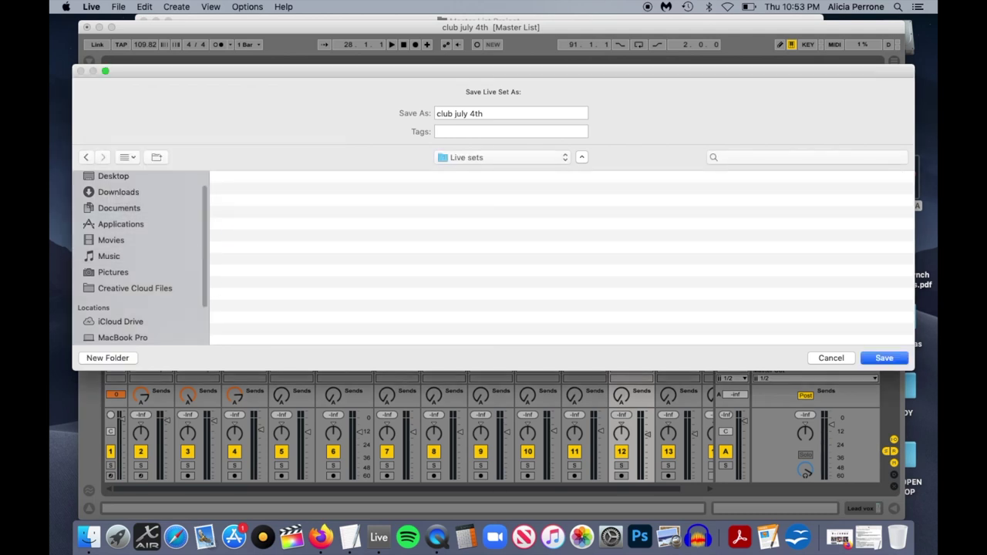
pyautogui.click(480, 158)
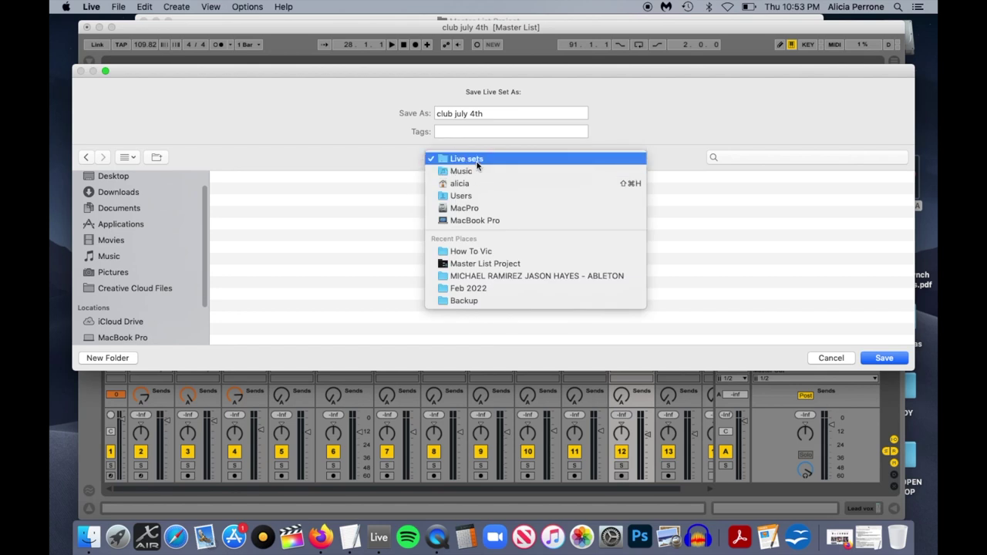
pyautogui.click(477, 159)
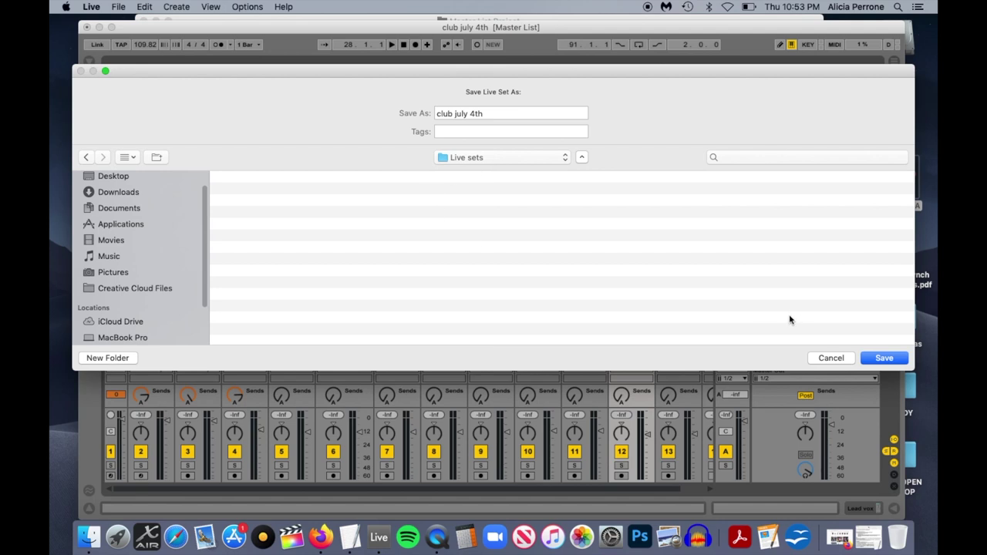
pyautogui.click(884, 359)
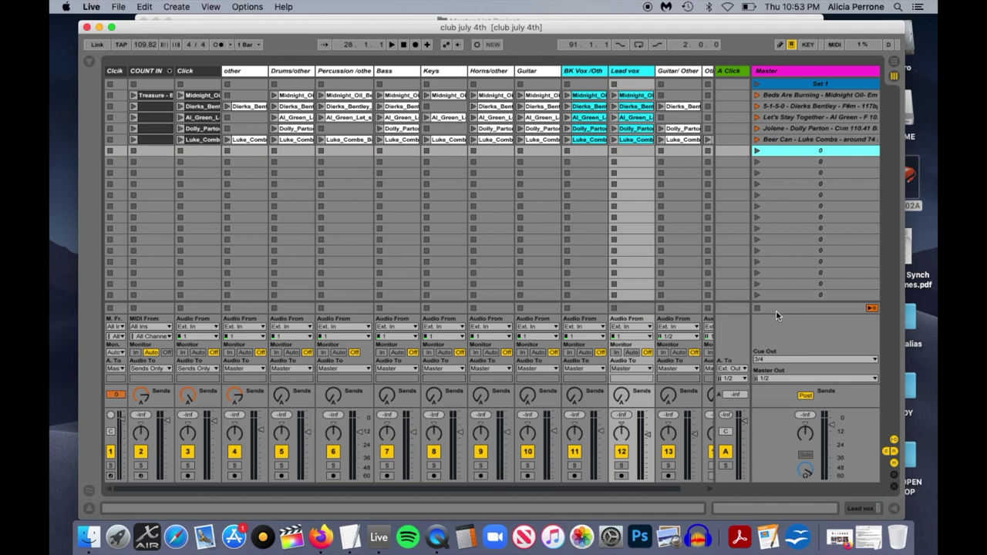
# Switch to Finder and examine the contents of club july 4th Project in the Live sets folder inside Music.
pyautogui.click(87, 540)
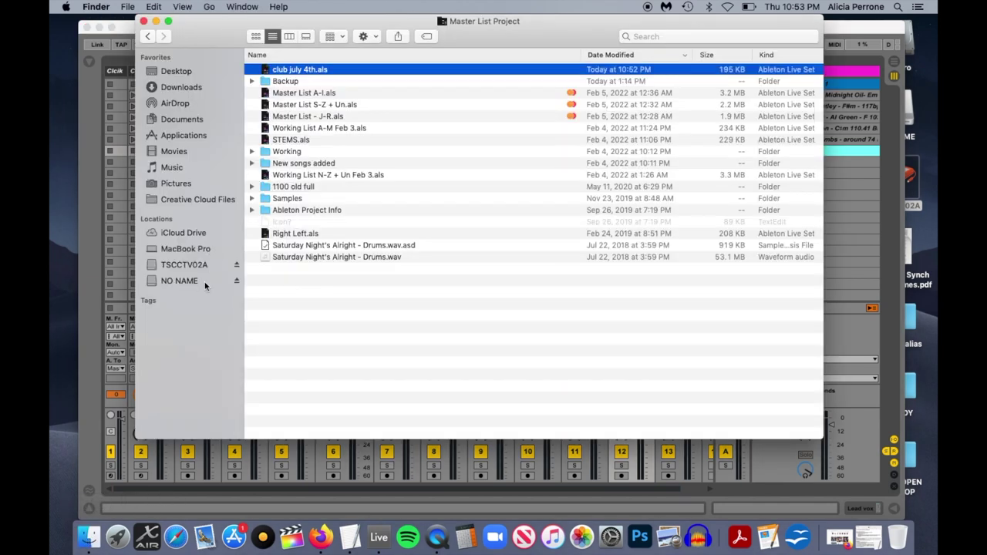
pyautogui.click(179, 169)
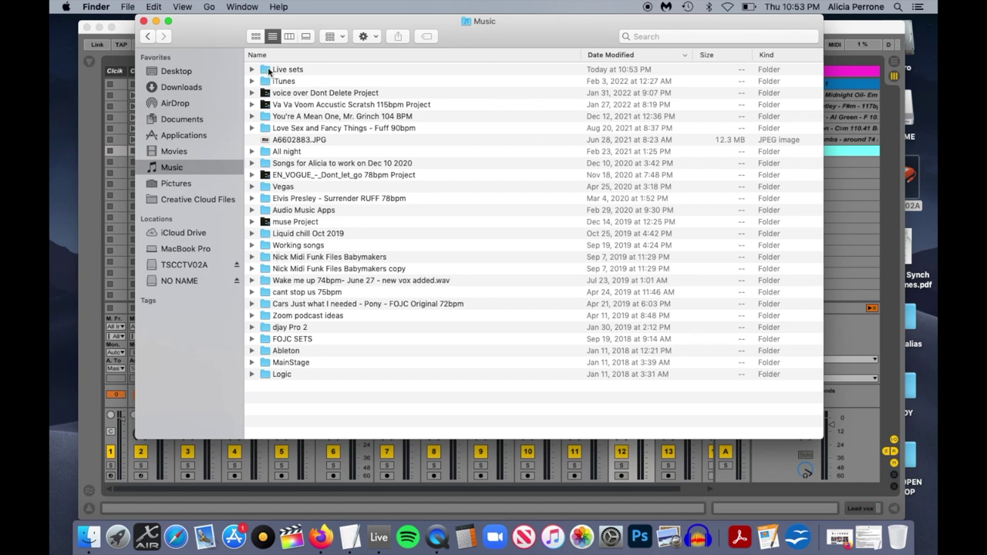
pyautogui.doubleClick(268, 71)
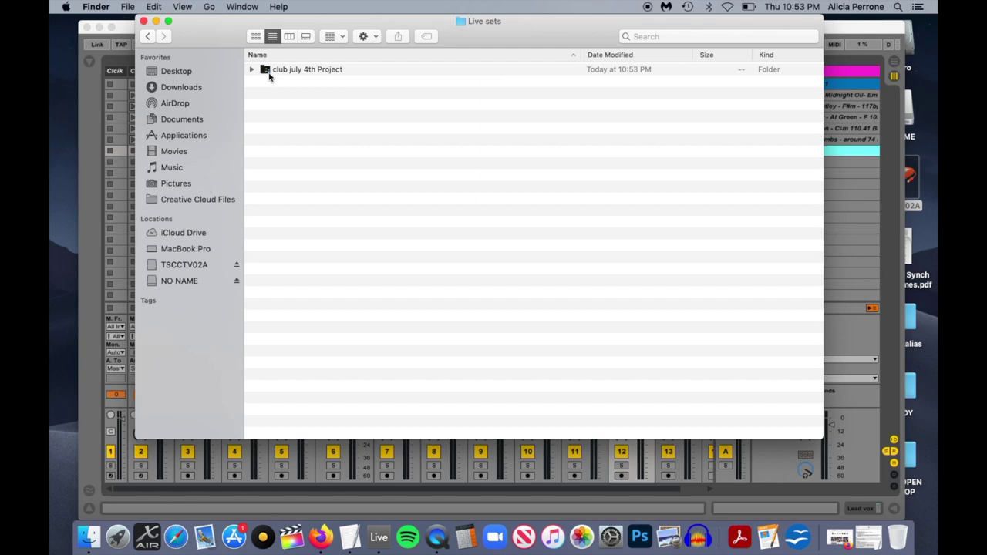
pyautogui.doubleClick(269, 71)
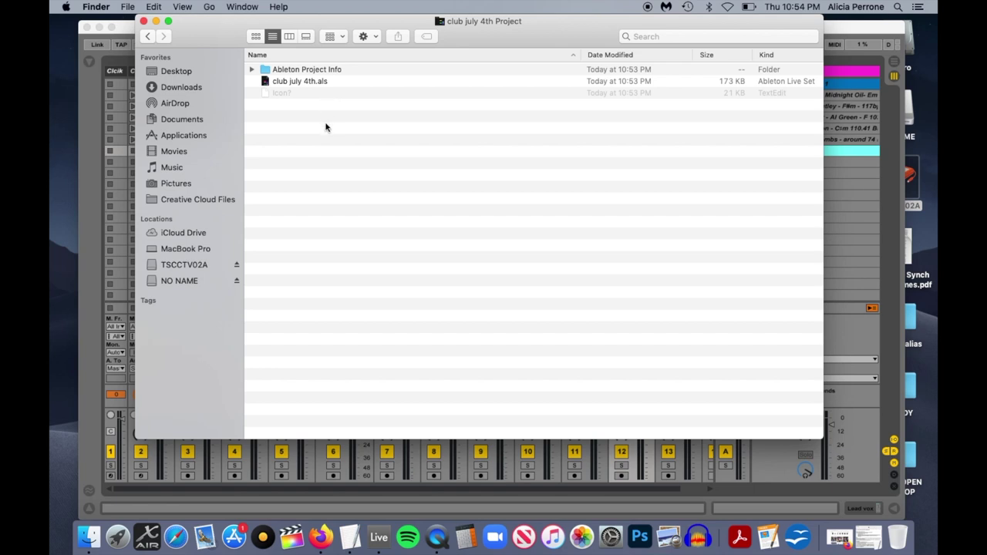
pyautogui.moveTo(187, 35); pyautogui.dragTo(88, 265)
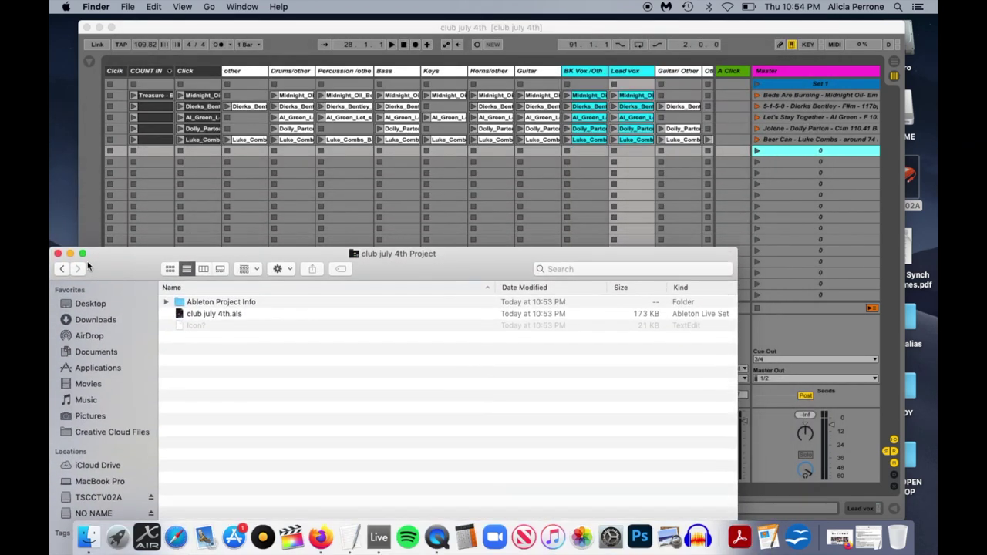
pyautogui.click(852, 138)
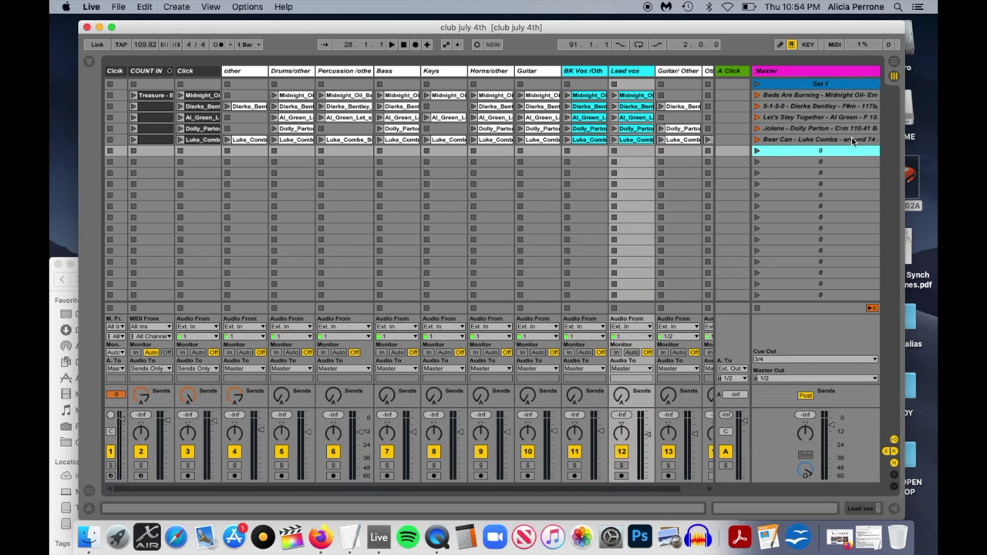
pyautogui.click(117, 8)
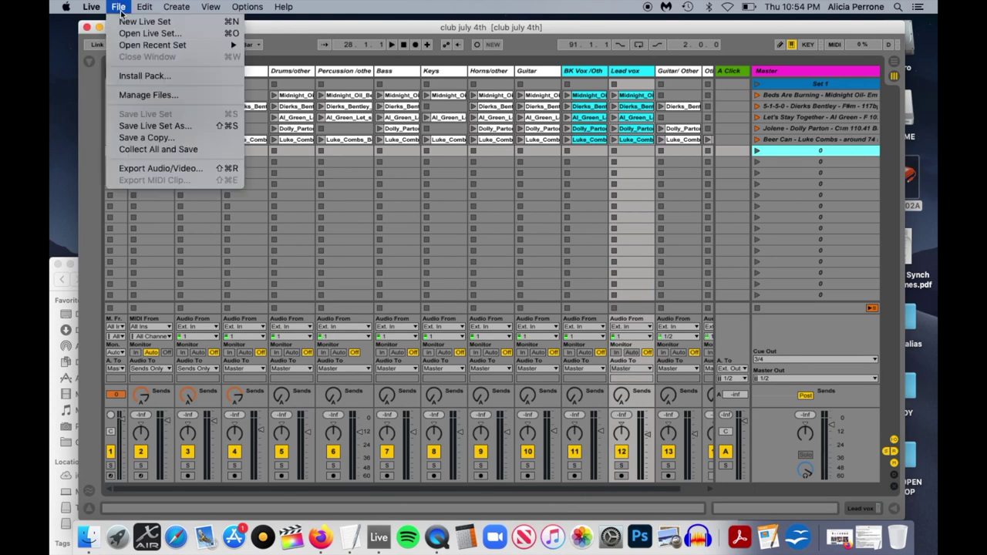
pyautogui.click(154, 126)
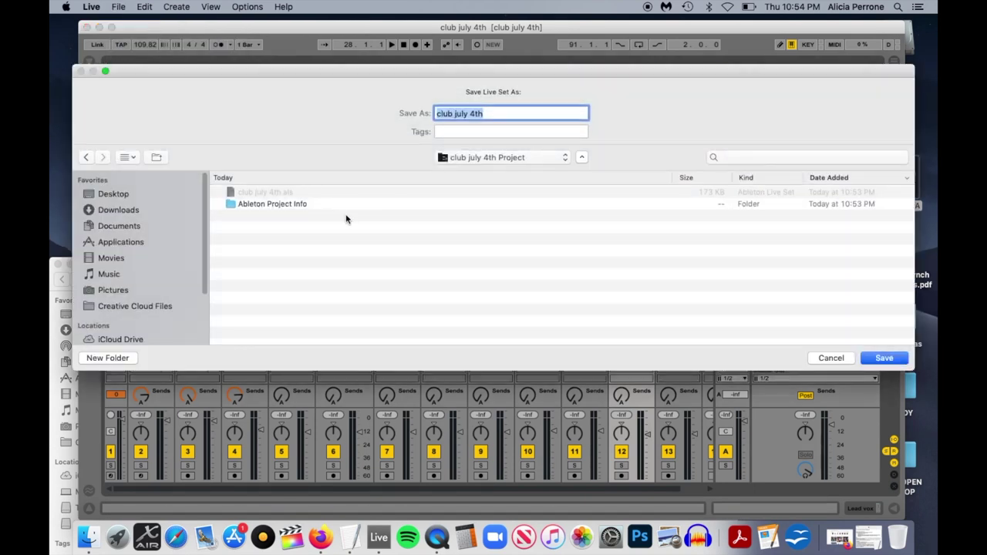
pyautogui.click(496, 158)
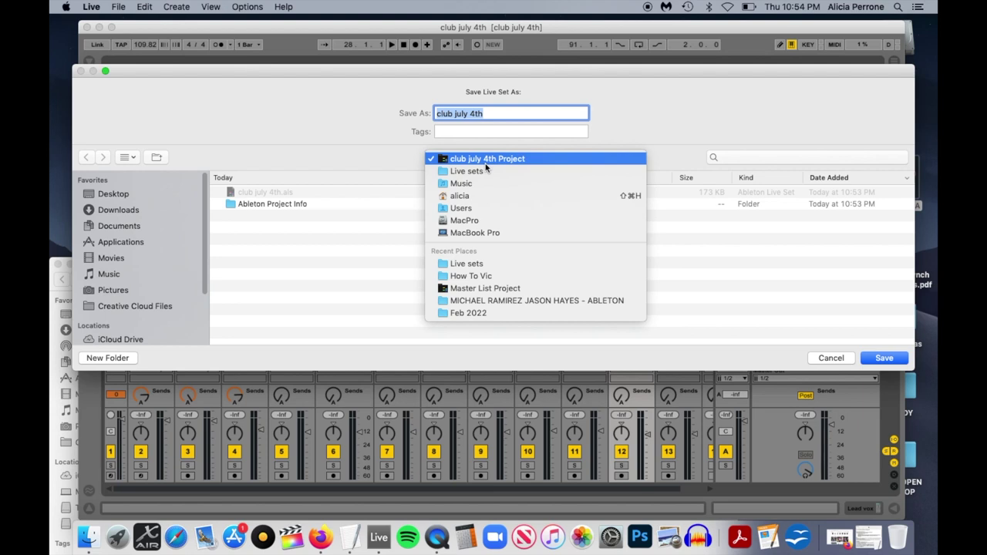
pyautogui.click(375, 139)
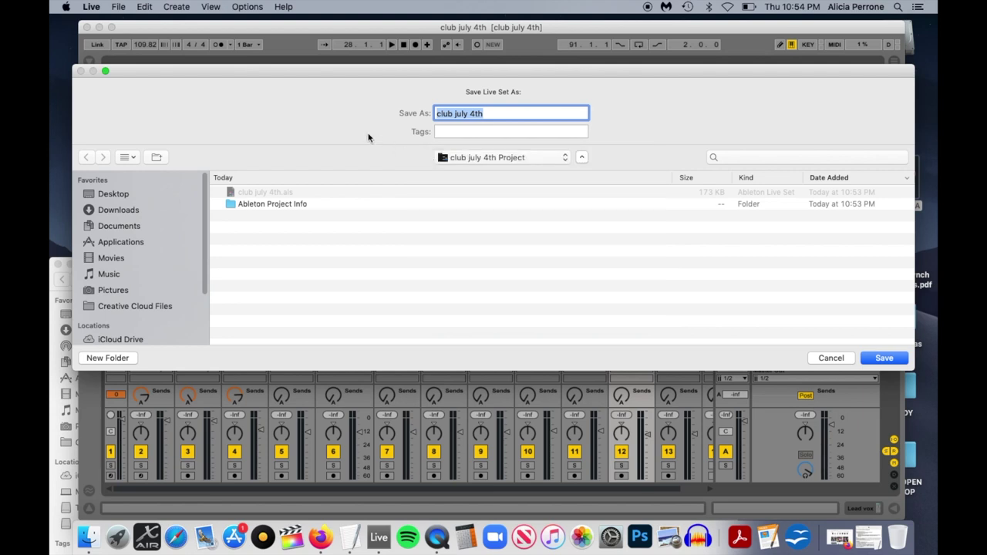
pyautogui.click(831, 358)
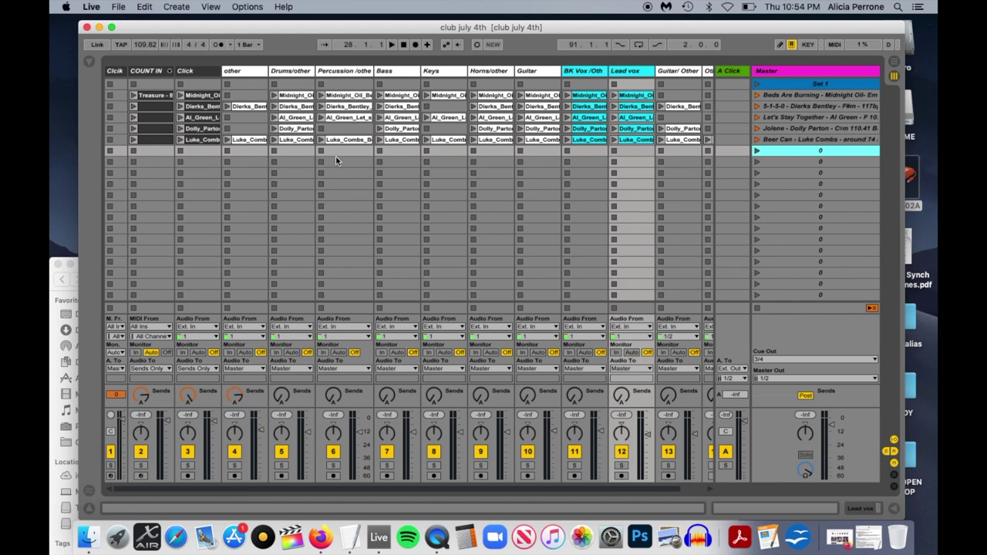
# Collect all and save the set, copying in files from elsewhere, other Projects, the User Library and Factory Packs.
pyautogui.click(119, 7)
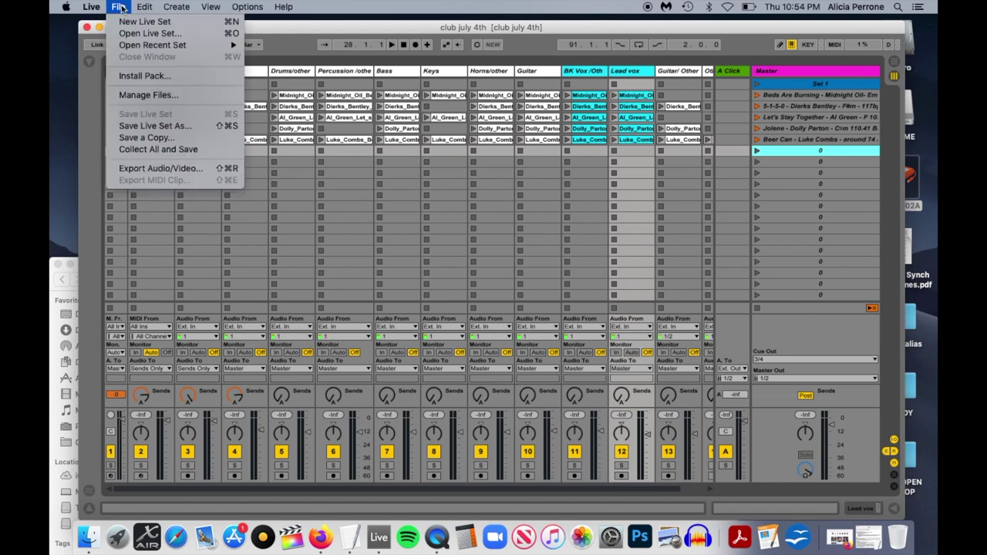
pyautogui.click(152, 150)
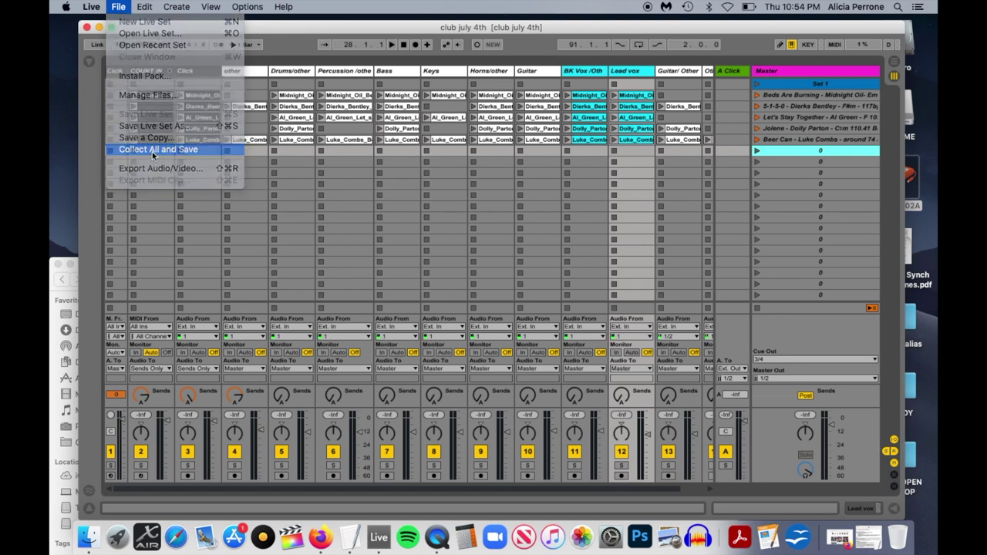
pyautogui.click(458, 268)
pyautogui.click(458, 278)
pyautogui.click(458, 290)
pyautogui.click(457, 302)
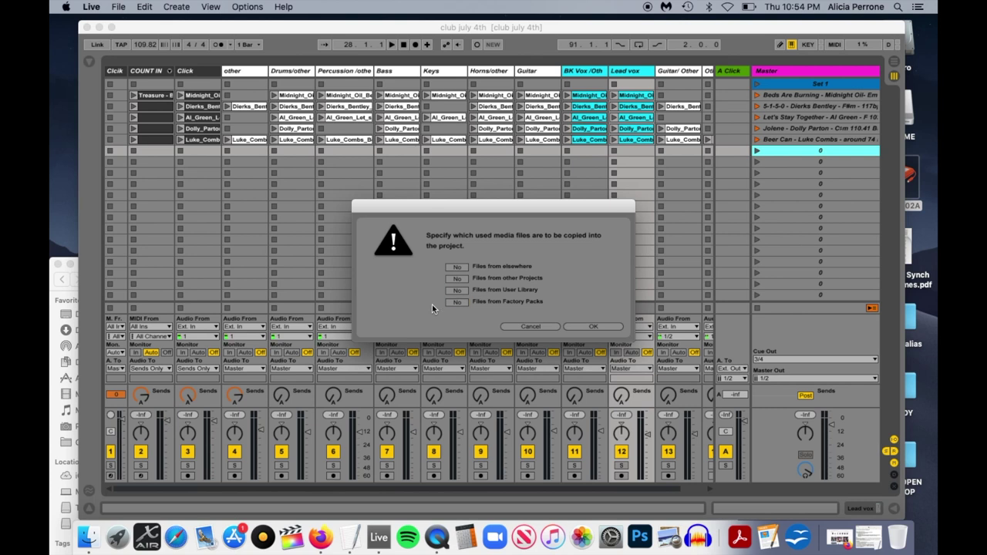
pyautogui.click(457, 267)
pyautogui.click(457, 279)
pyautogui.click(457, 290)
pyautogui.click(458, 302)
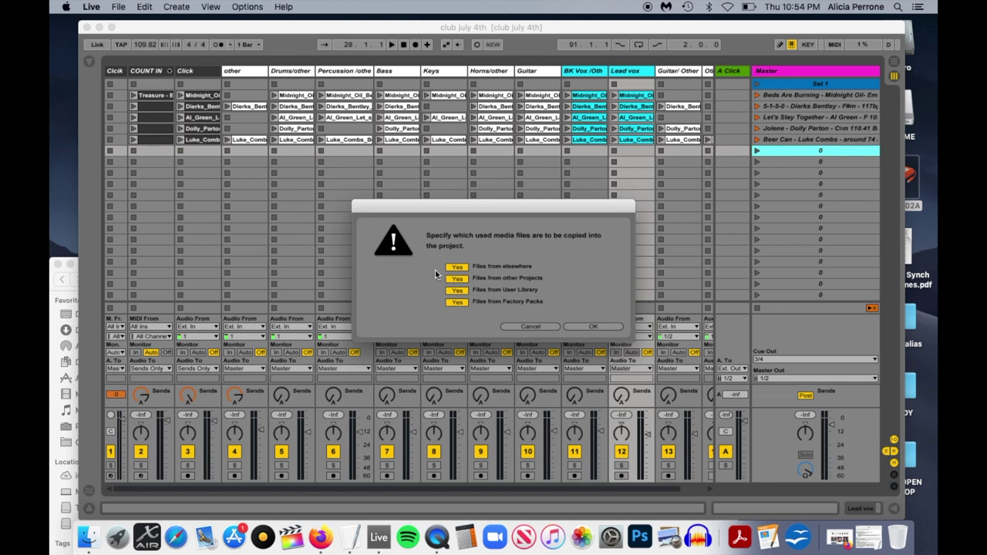
pyautogui.click(599, 327)
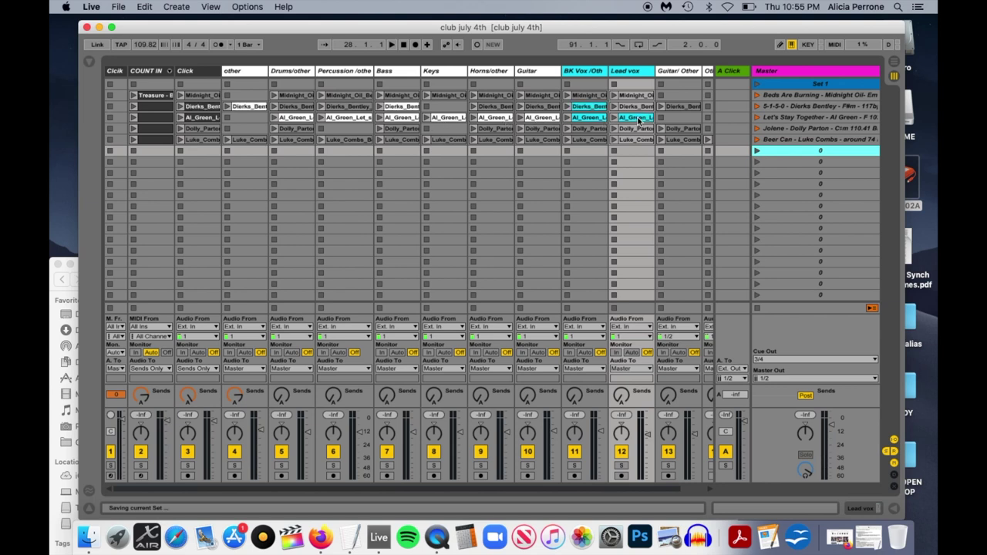
# Switch to Finder and examine the collected sample files in the Samples folder of club july 4th Project, inside Music's Live sets folder.
pyautogui.click(94, 538)
pyautogui.moveTo(140, 280); pyautogui.dragTo(251, 118)
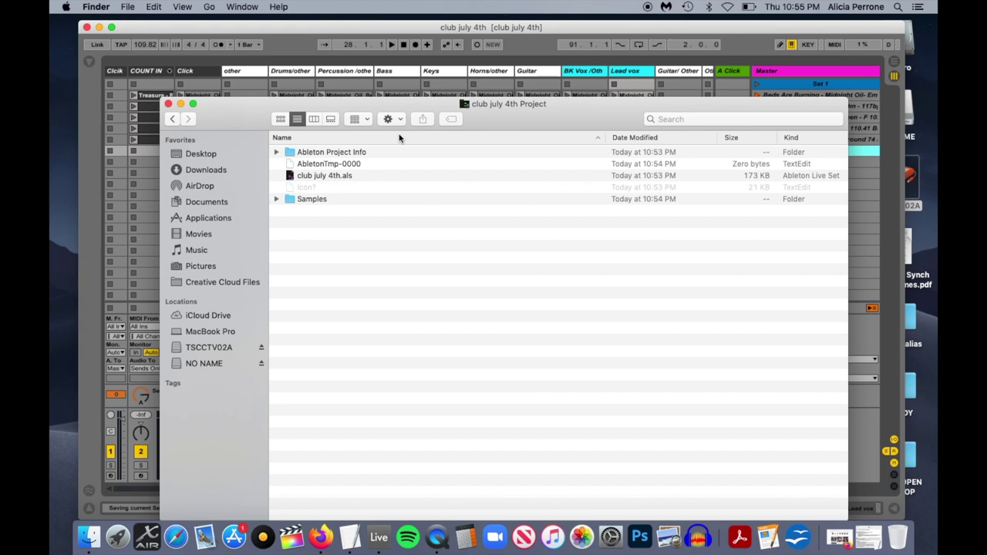
pyautogui.click(196, 250)
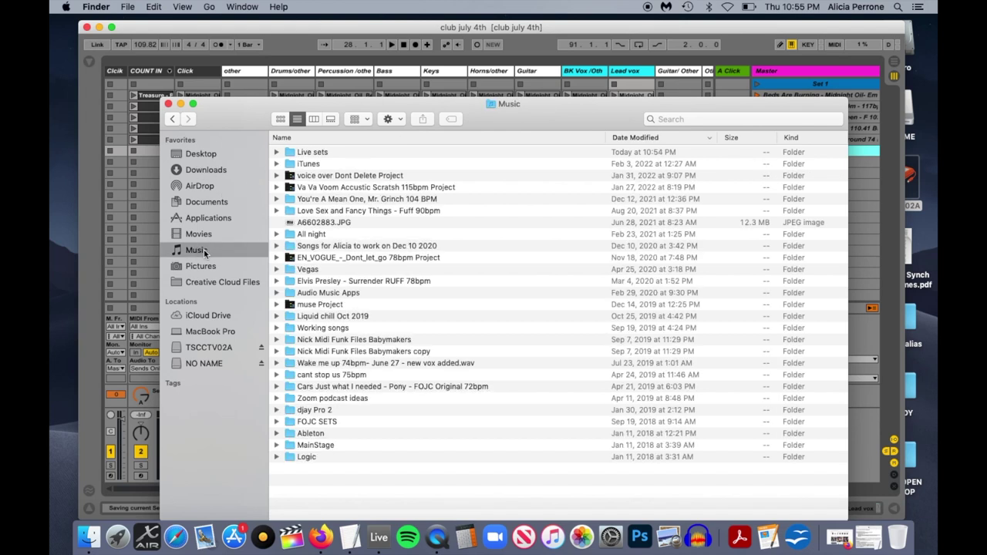
pyautogui.doubleClick(295, 153)
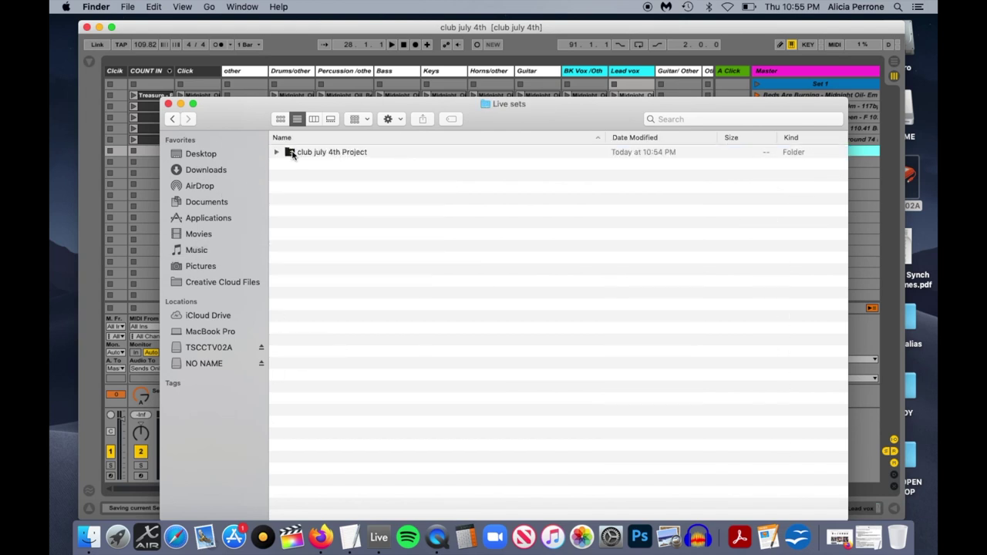
pyautogui.doubleClick(292, 155)
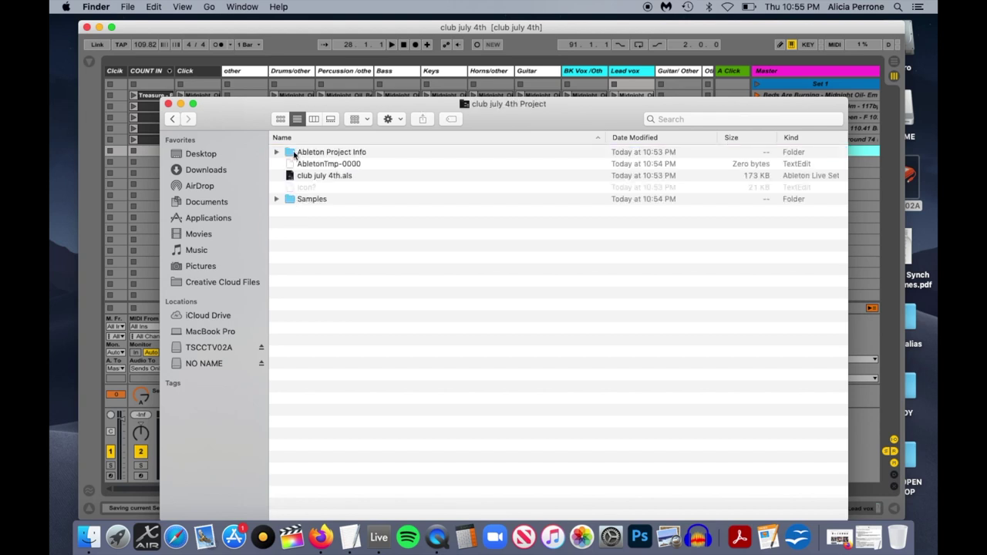
pyautogui.click(277, 199)
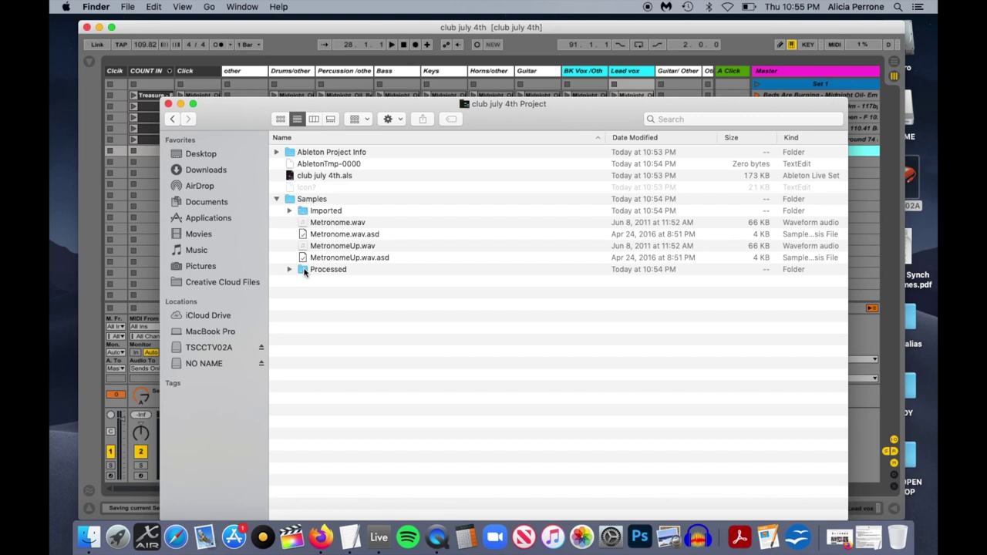
pyautogui.click(302, 272)
pyautogui.click(289, 270)
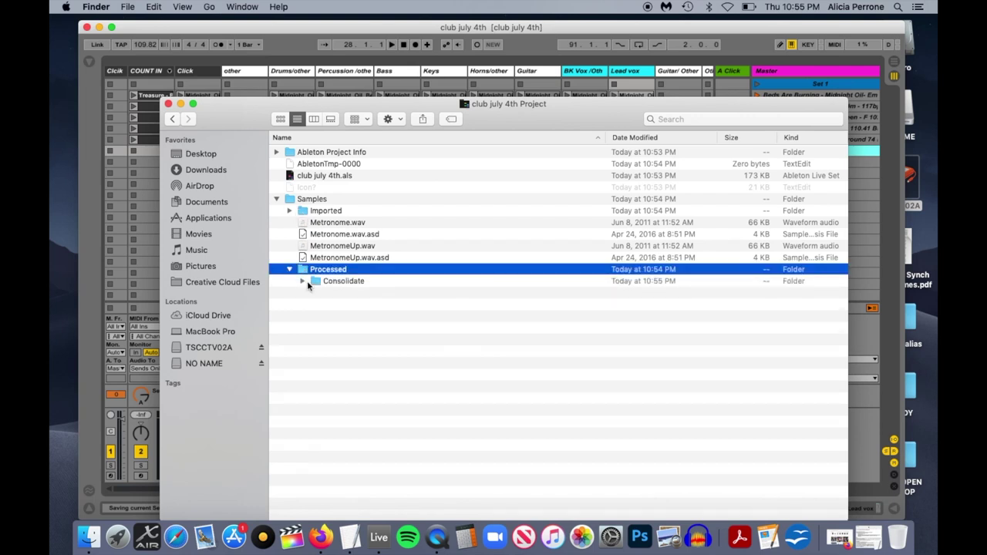
pyautogui.click(303, 282)
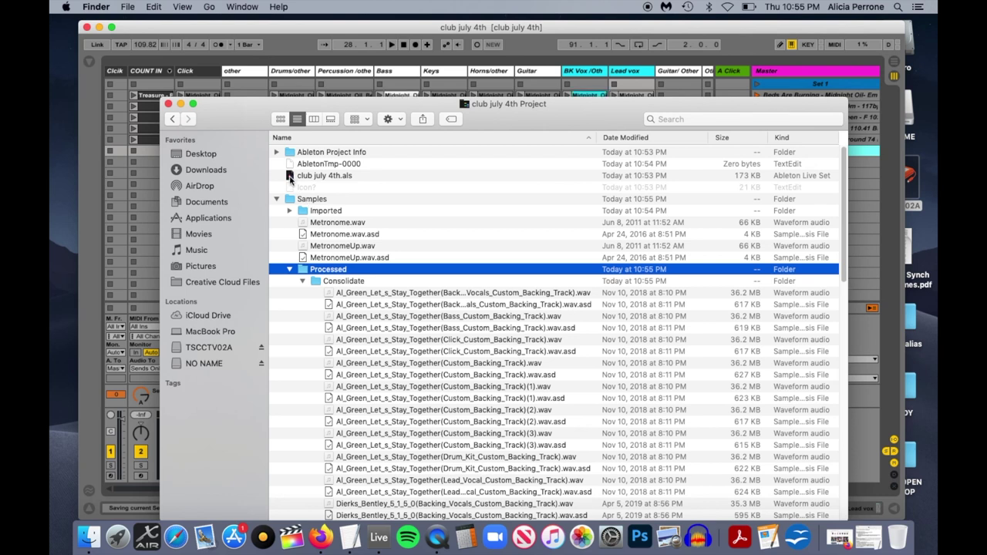
pyautogui.click(168, 103)
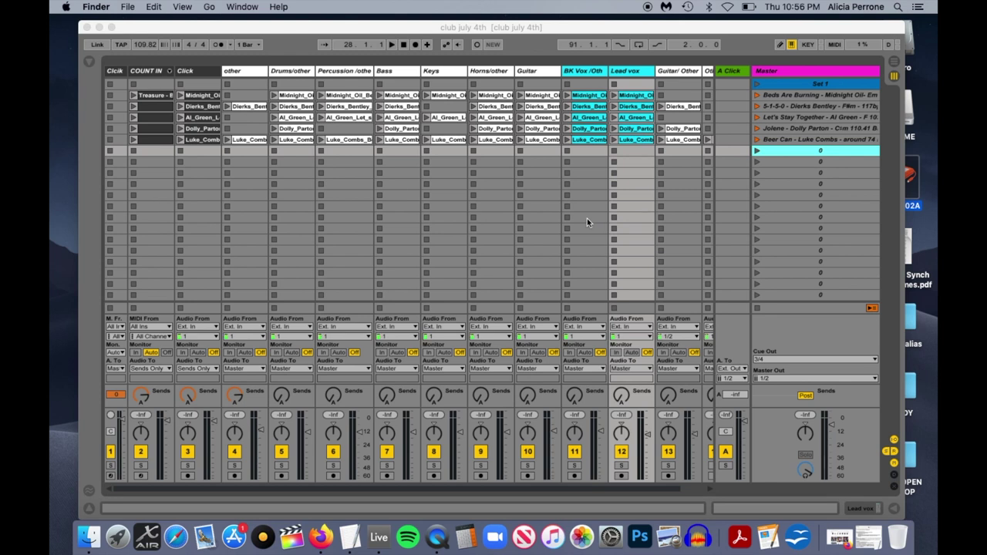
# Switch back to Ableton Live and quit it.
pyautogui.click(156, 28)
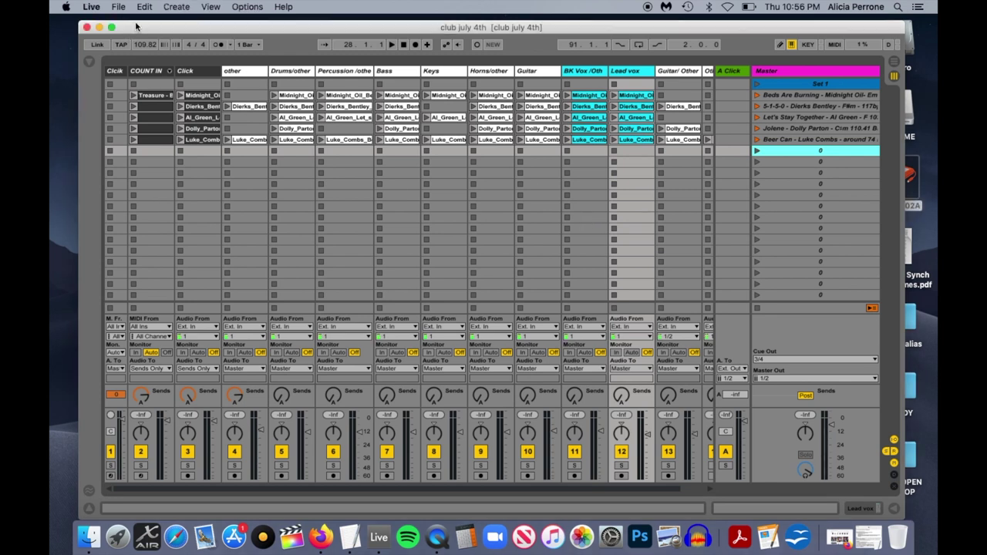
pyautogui.click(92, 6)
pyautogui.click(137, 122)
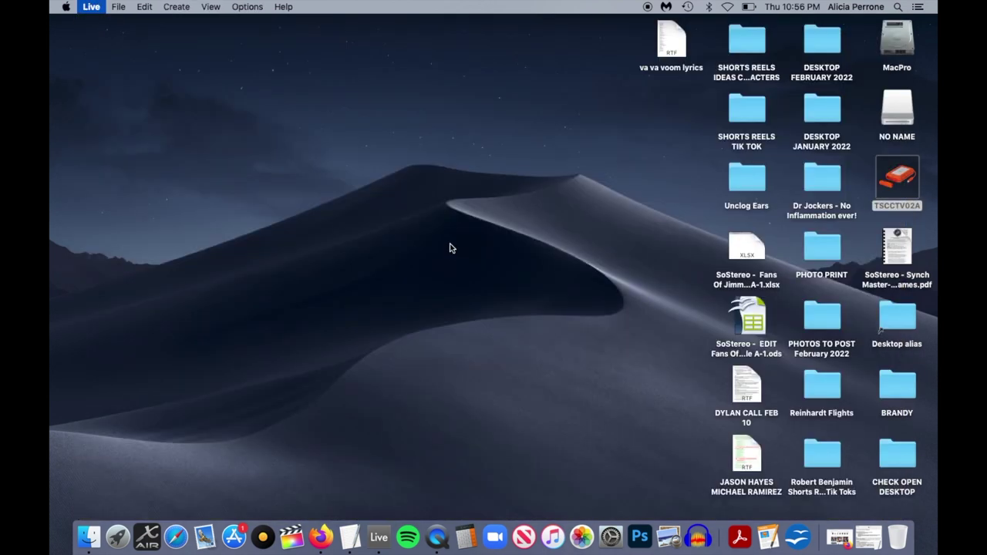
# Examine the Master List Project in the Backing Tracks folder on the TSCCTV02A drive, locating its copy of club july 4th.als.
pyautogui.click(897, 175)
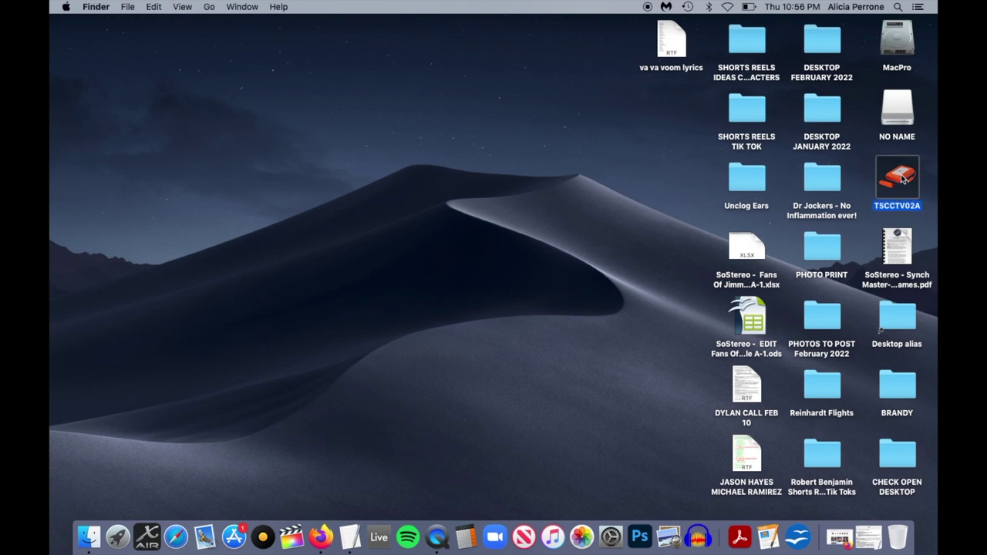
pyautogui.doubleClick(902, 178)
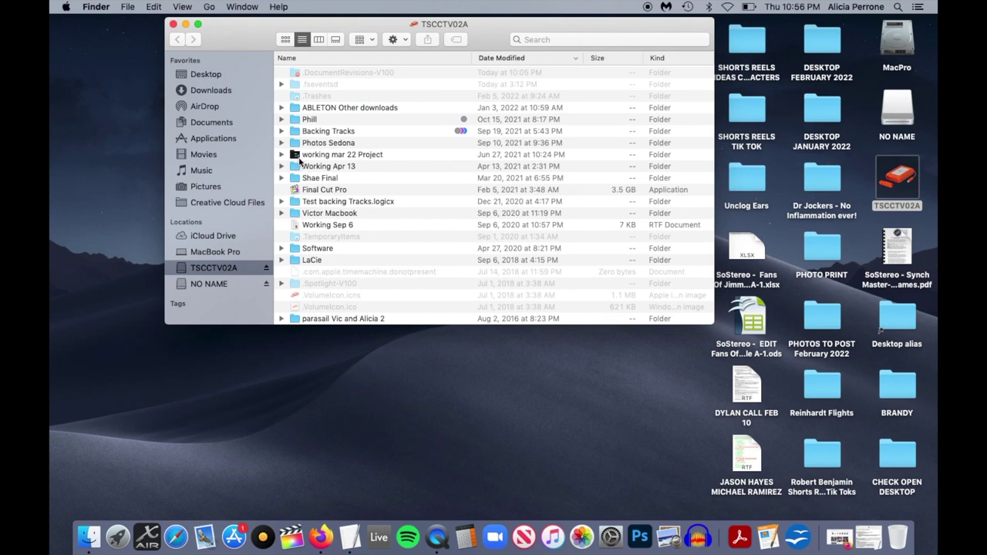
pyautogui.doubleClick(298, 132)
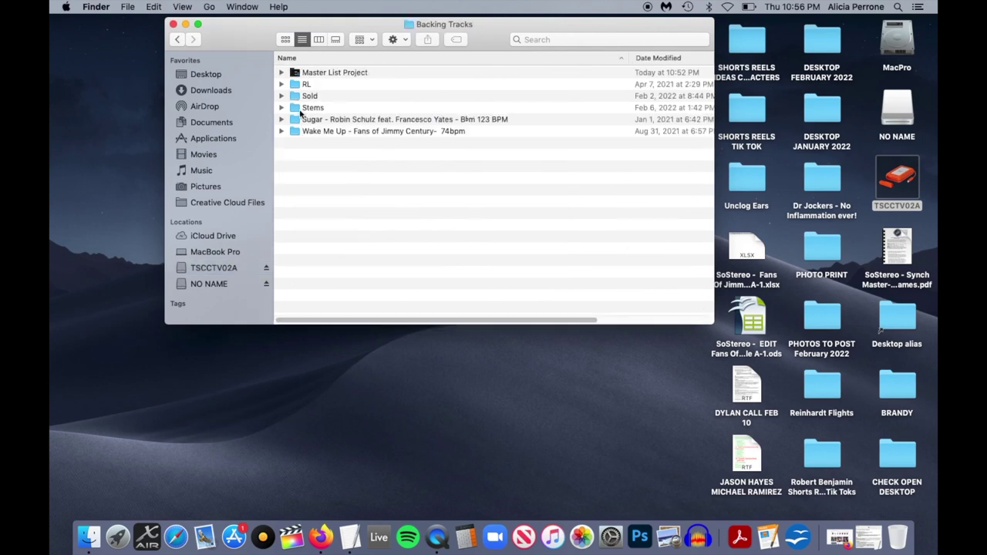
pyautogui.doubleClick(294, 74)
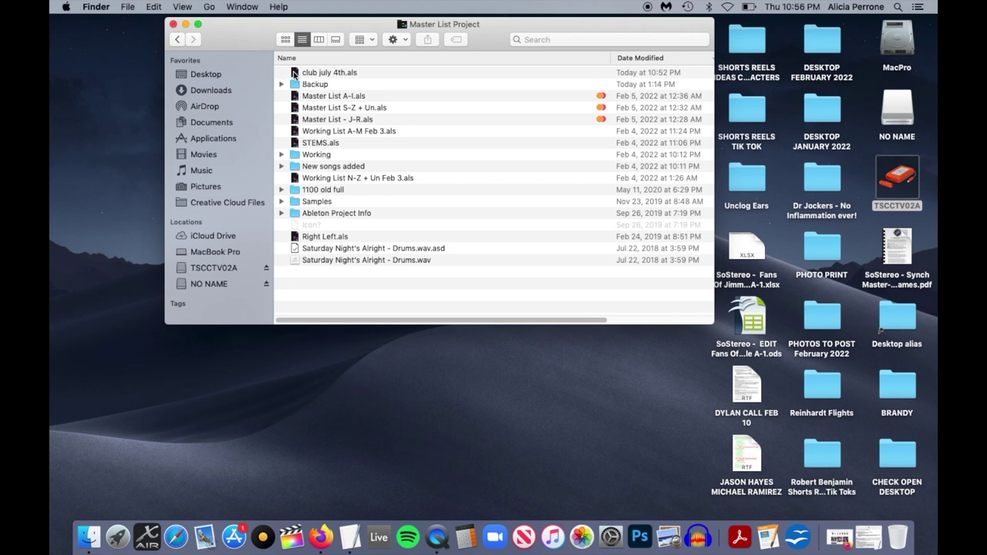
pyautogui.click(294, 72)
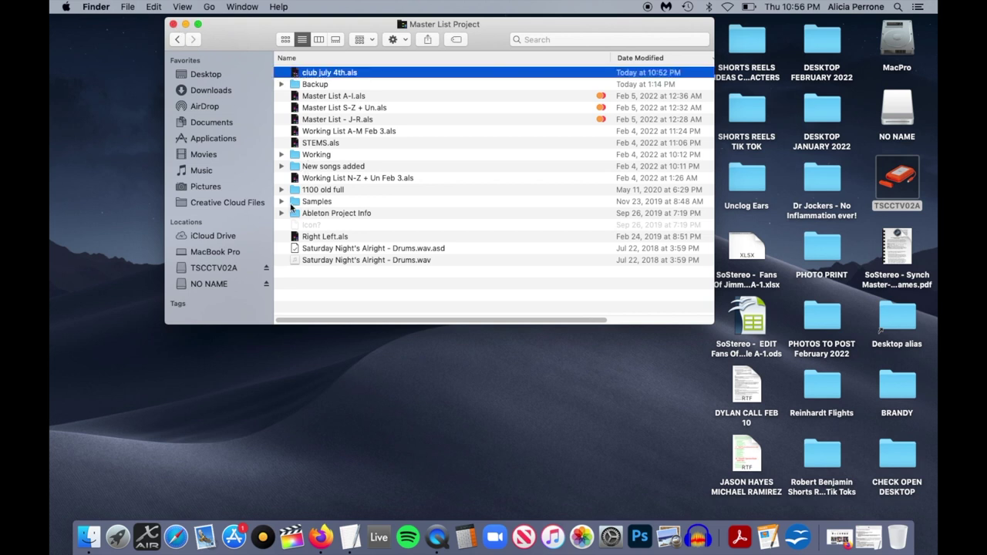
pyautogui.click(173, 24)
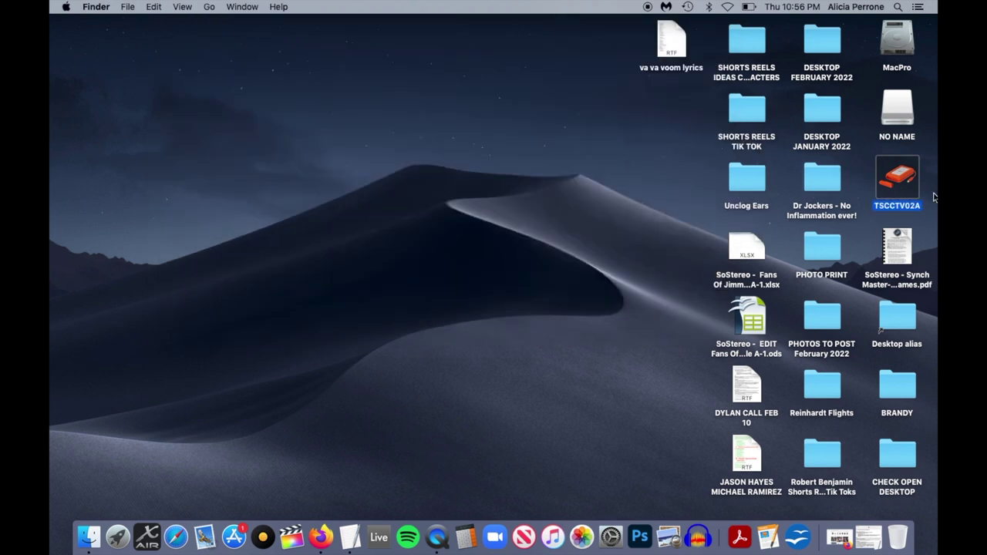
# Eject the TSCCTV02A drive and relaunch Ableton Live.
pyautogui.moveTo(906, 178); pyautogui.dragTo(901, 538)
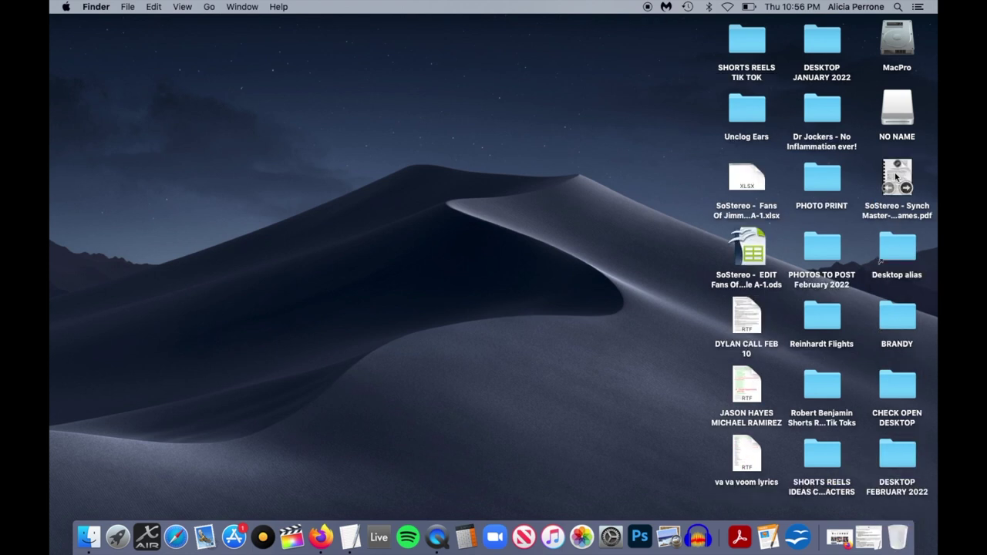
pyautogui.click(379, 540)
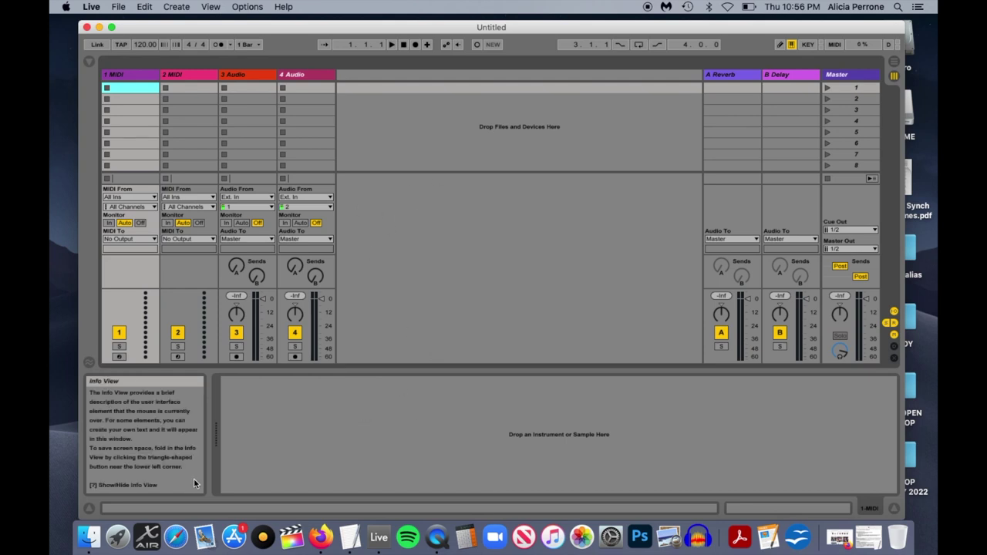
# Switch to Finder and open club july 4th.als from club july 4th Project in the Live sets folder inside Music.
pyautogui.click(89, 536)
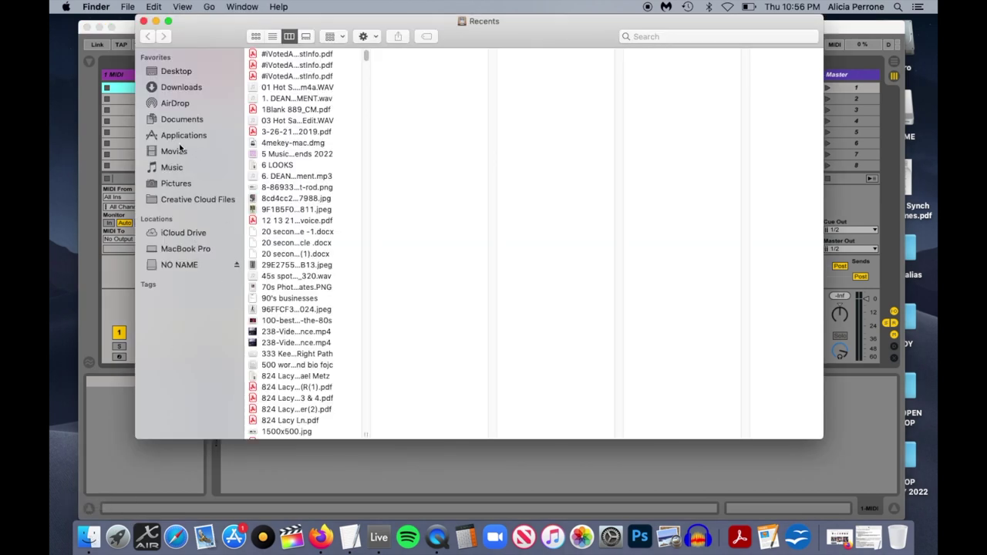
pyautogui.click(173, 168)
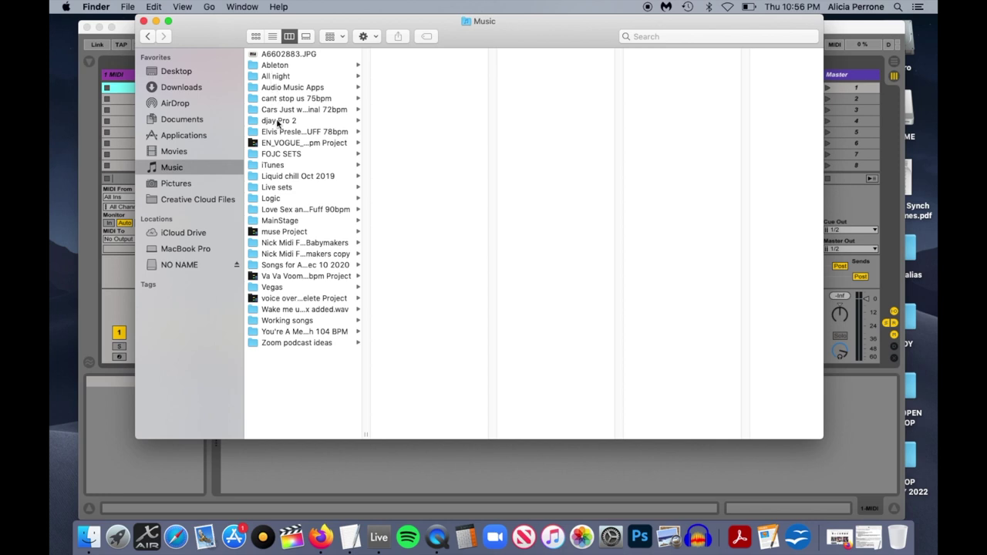
pyautogui.click(281, 189)
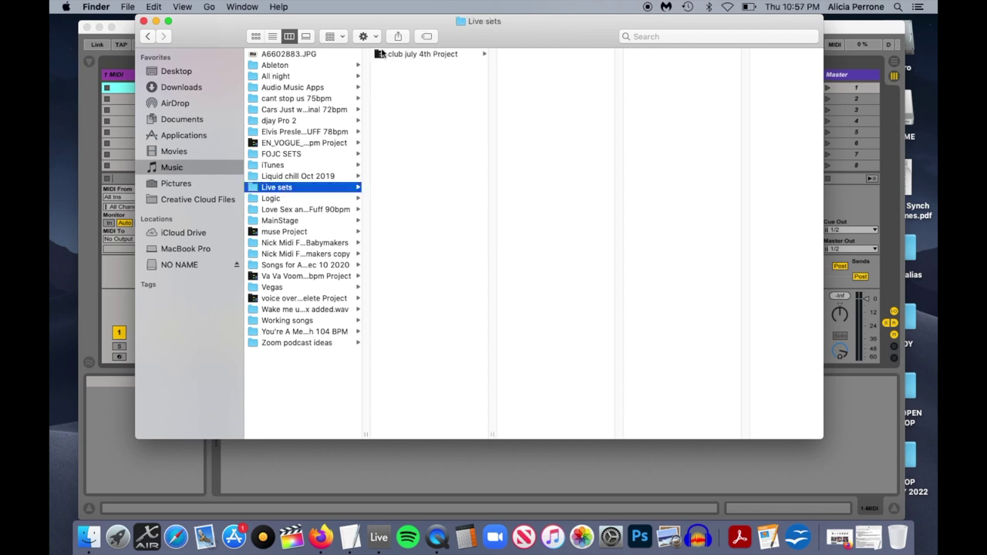
pyautogui.click(384, 54)
pyautogui.click(510, 68)
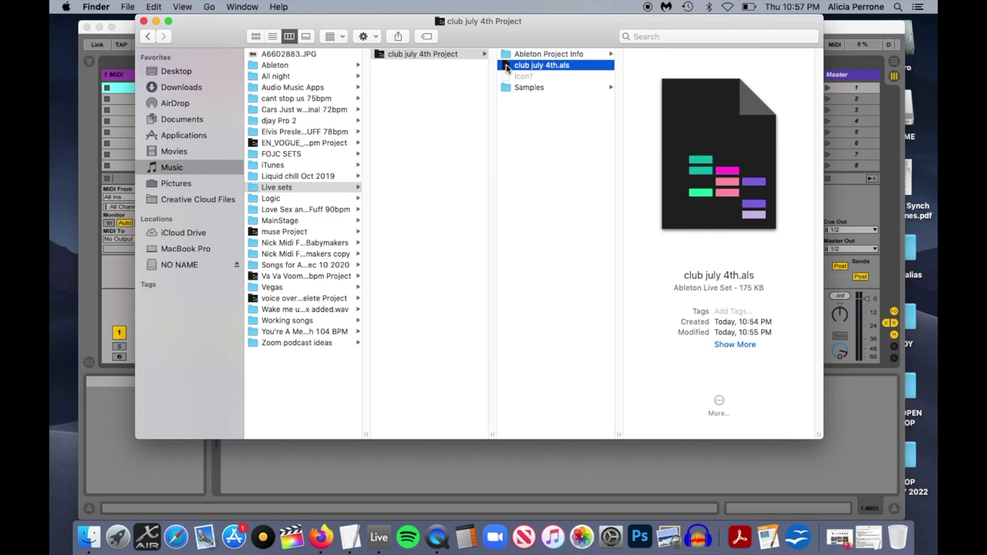
pyautogui.doubleClick(507, 67)
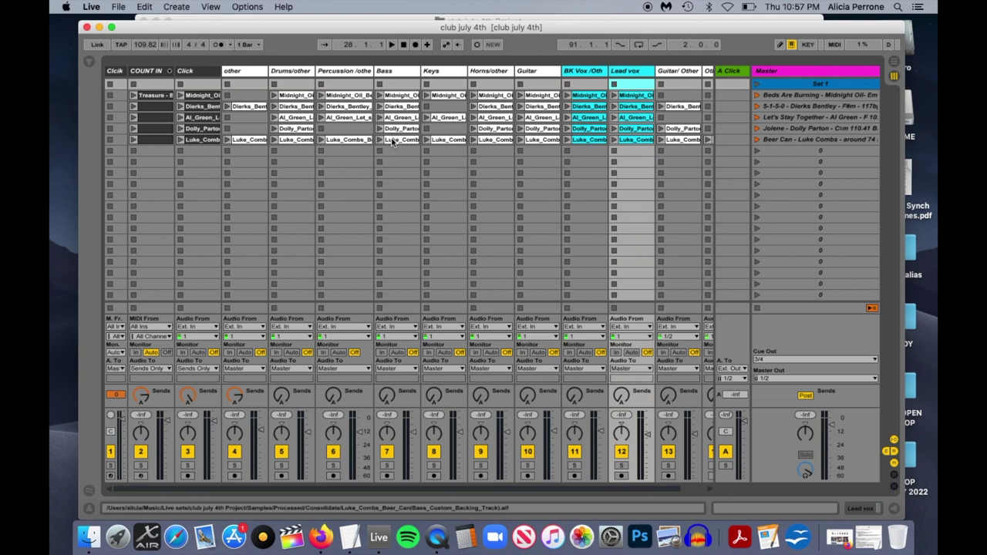
# Deactivate the clips of all five songs from the other track through the Guitar/Other track.
pyautogui.click(253, 140)
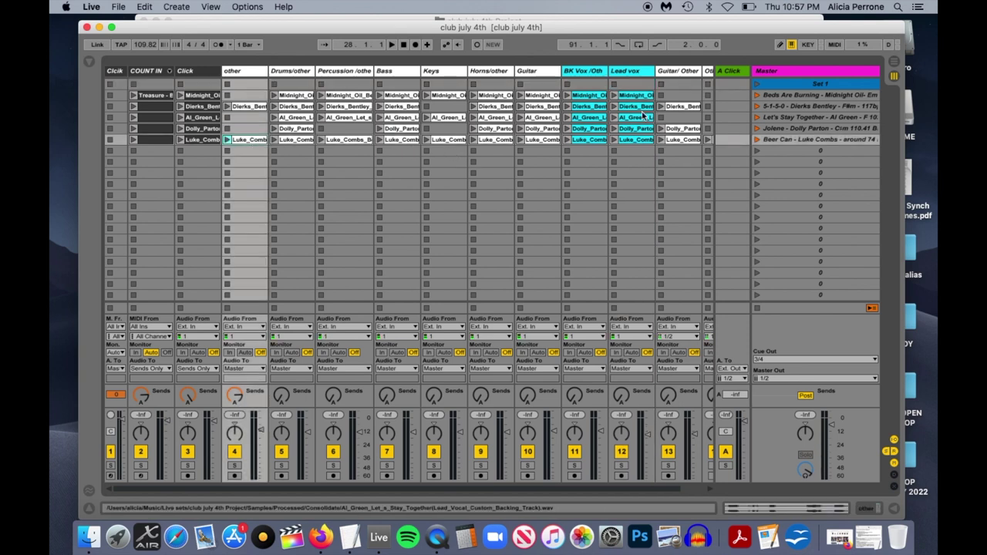
pyautogui.keyDown('shift'); pyautogui.click(694, 95); pyautogui.keyUp('shift')
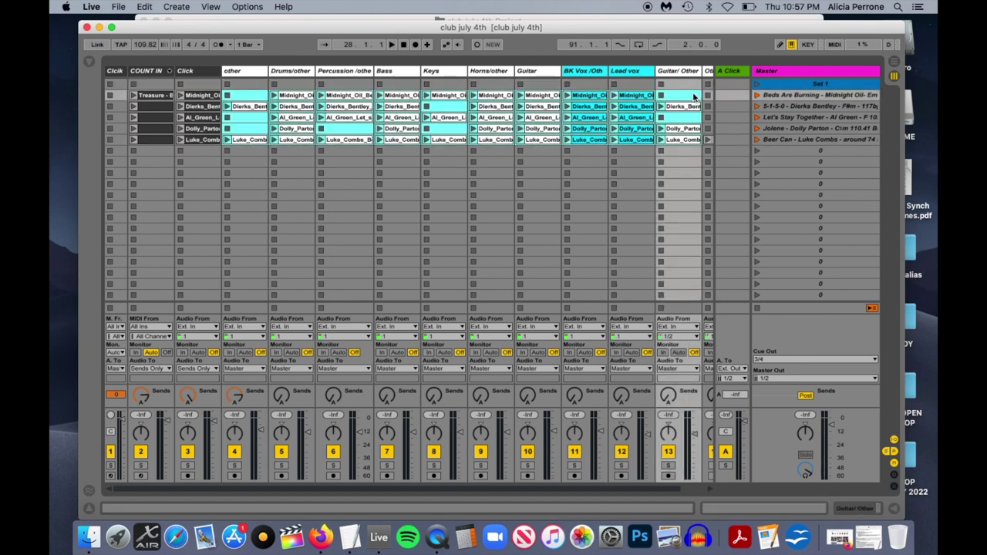
pyautogui.click(640, 162)
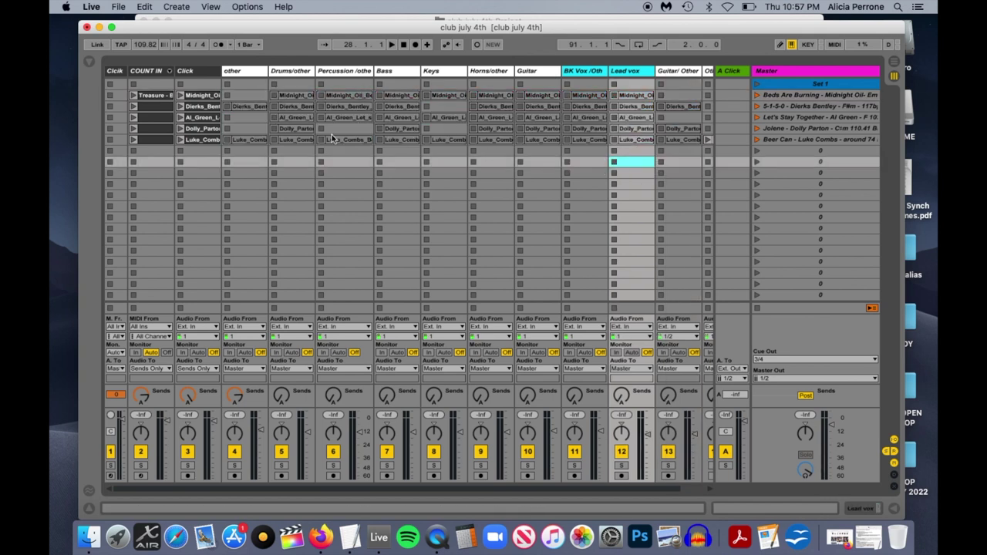
# Reactivate the clips of all five songs from the other track through the Guitar/Other track.
pyautogui.click(256, 141)
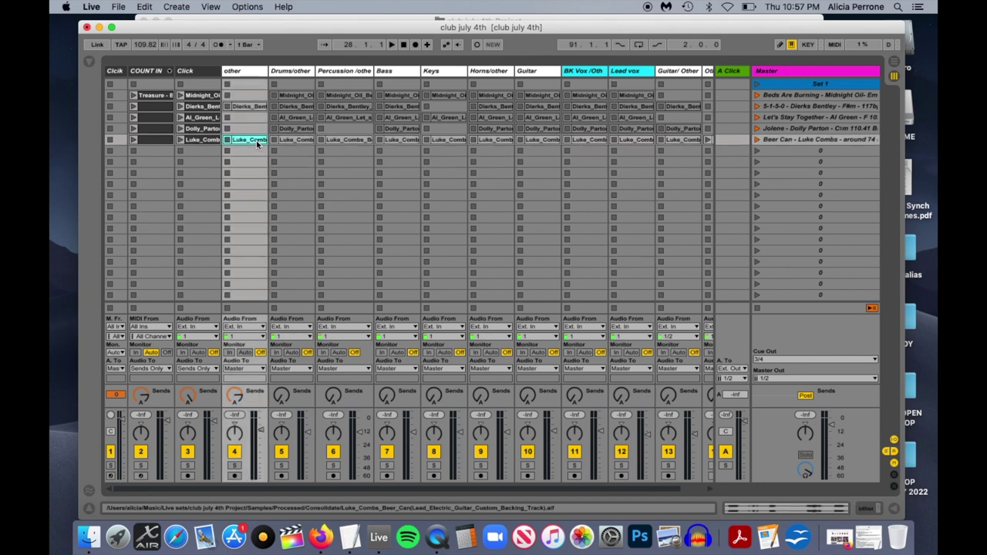
pyautogui.click(264, 184)
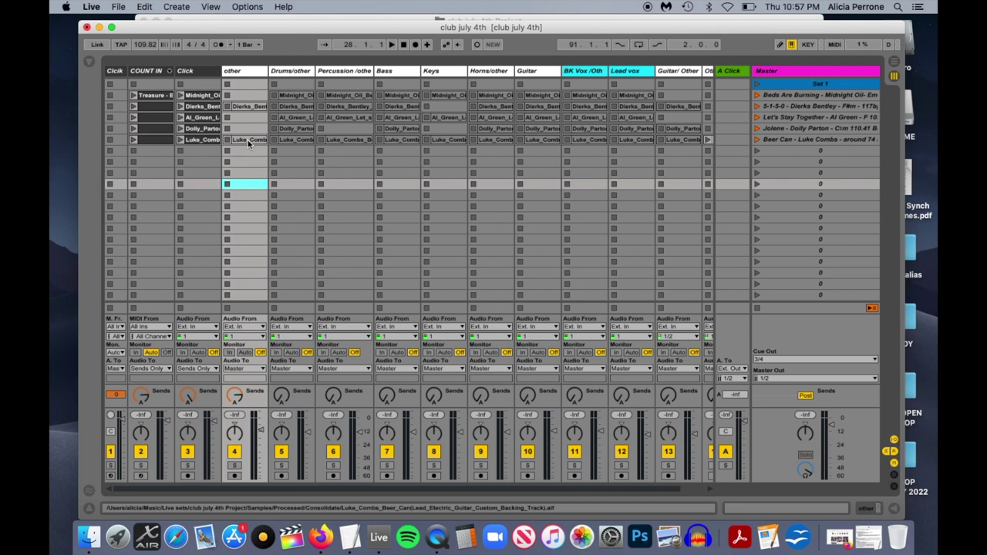
pyautogui.click(248, 140)
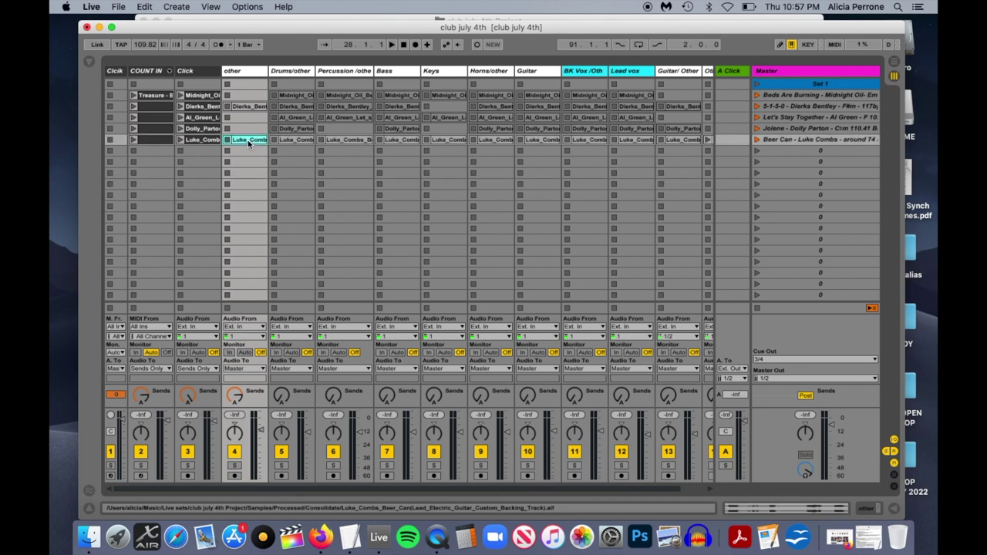
pyautogui.keyDown('shift'); pyautogui.click(673, 95); pyautogui.keyUp('shift')
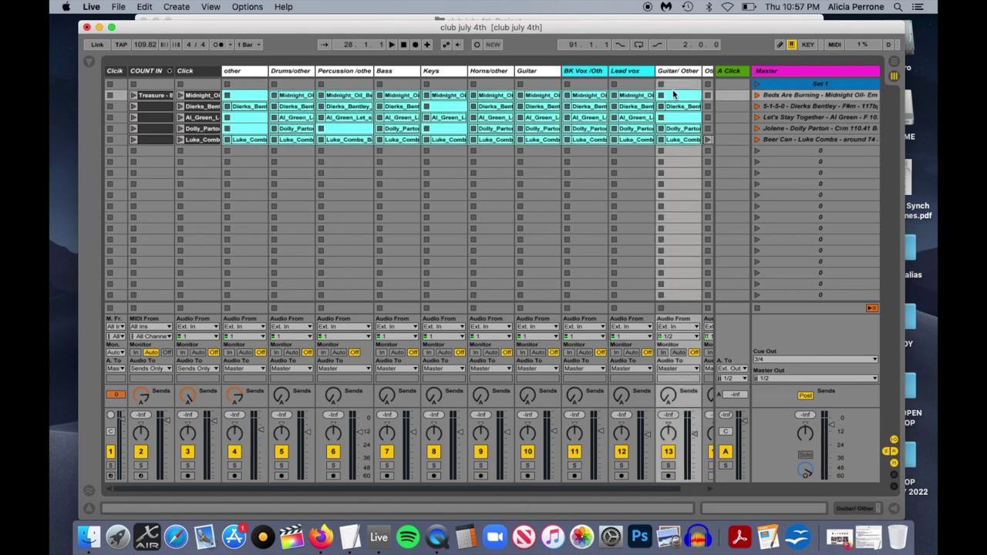
pyautogui.click(649, 183)
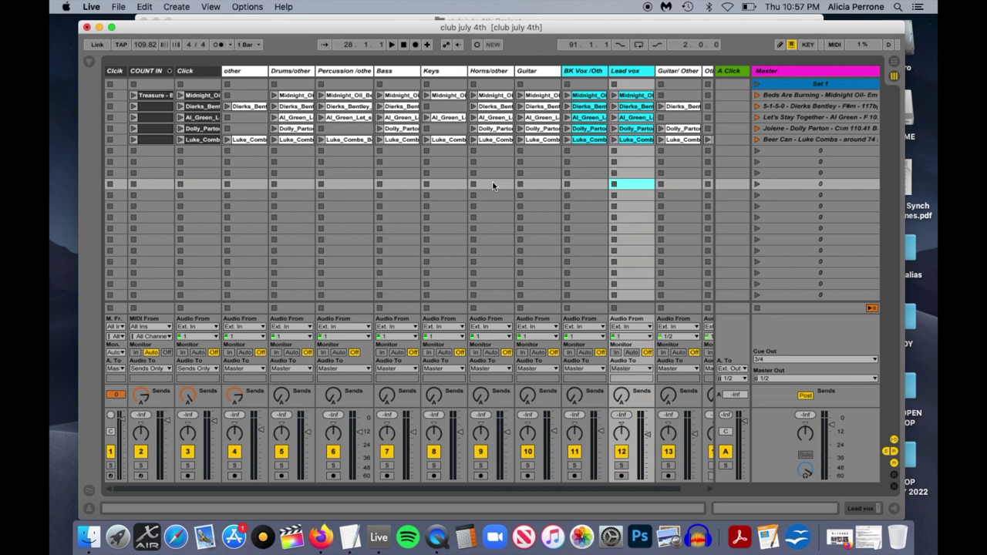
# Duplicate the Set 1 header scene together with the five song scenes from Beds Are Burning through Beer Can.
pyautogui.click(792, 95)
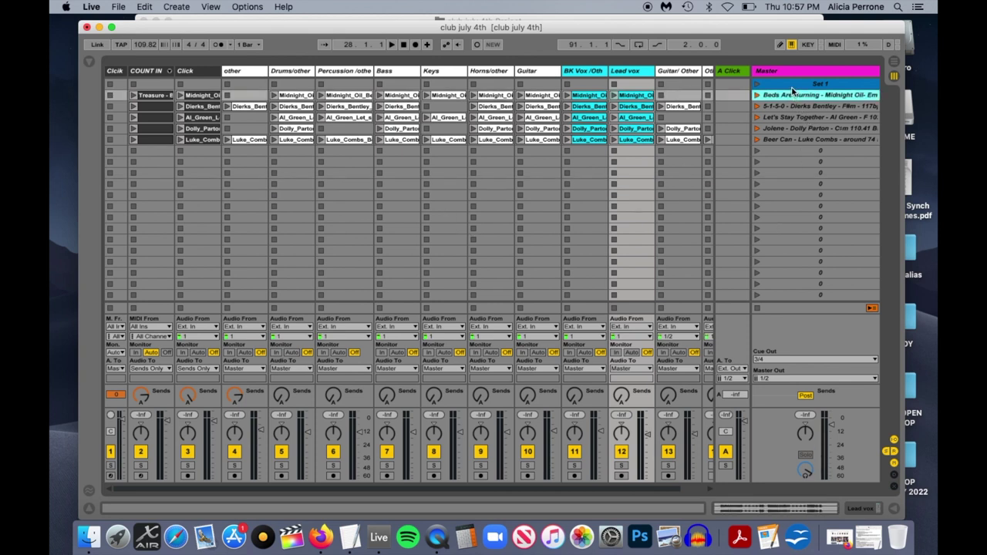
pyautogui.click(794, 88)
pyautogui.keyDown('shift'); pyautogui.click(794, 139); pyautogui.keyUp('shift')
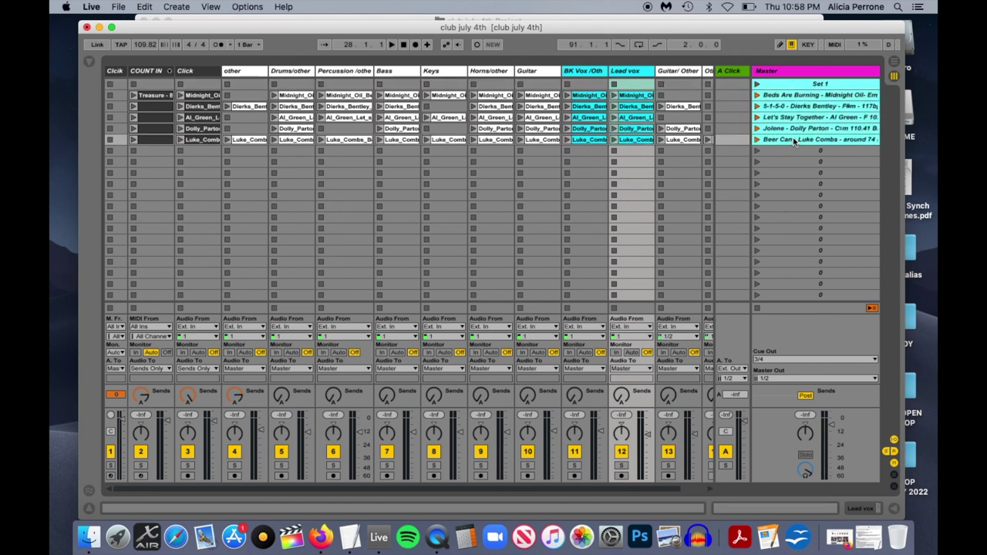
pyautogui.press('super+d')
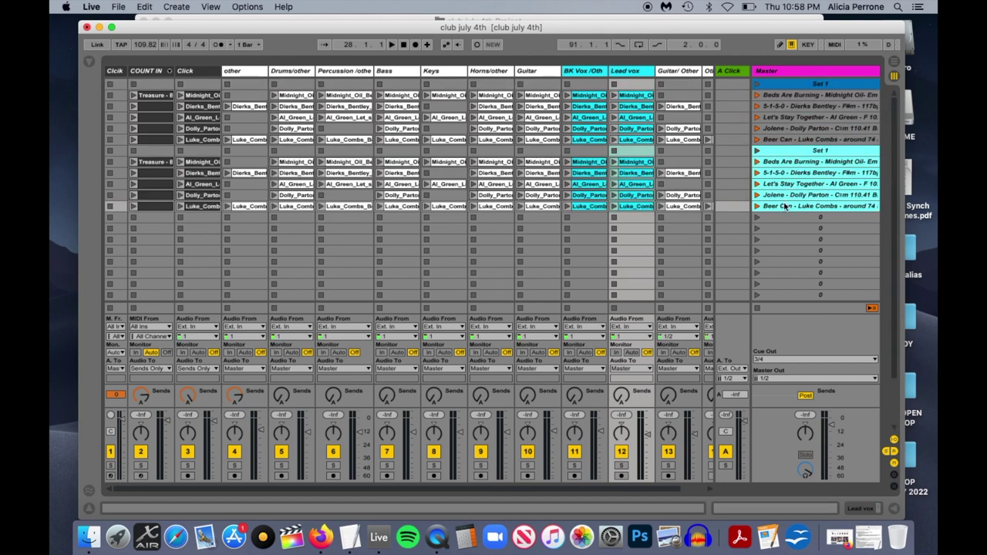
# Rename the duplicated header scene above the second group of songs to Set 2.
pyautogui.click(812, 151)
pyautogui.rightClick(811, 152)
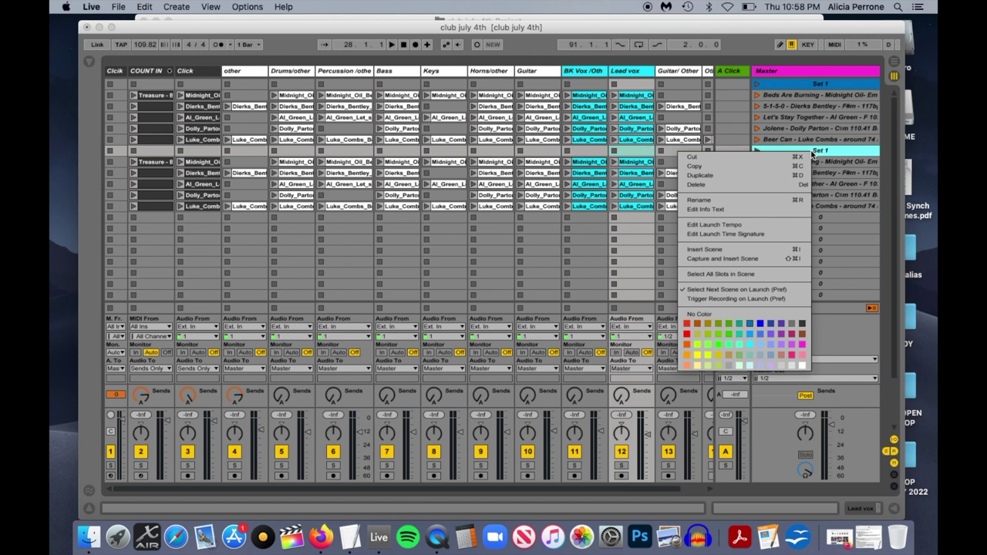
pyautogui.click(760, 199)
pyautogui.write('Sety')
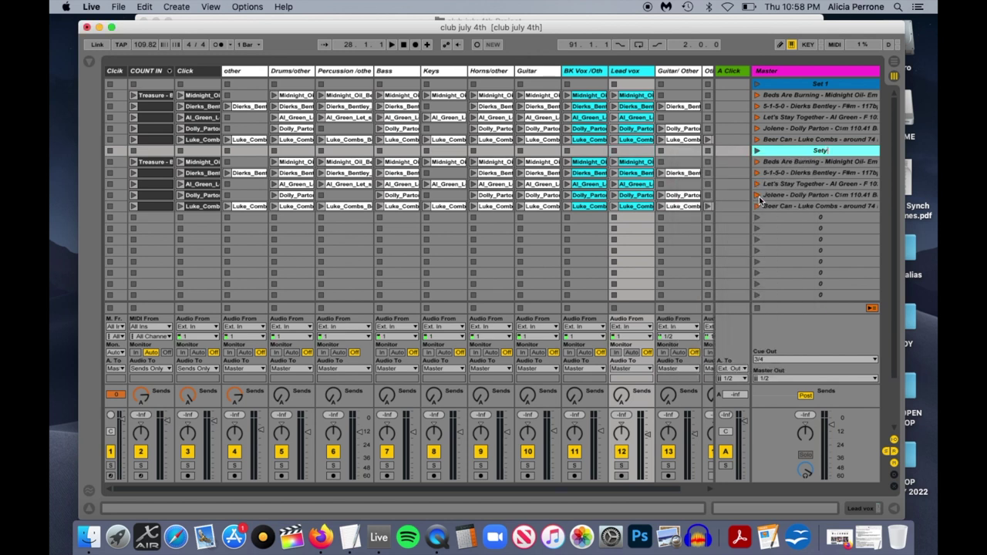
pyautogui.press('BackSpace')
pyautogui.write('2')
# Reorder the song scenes, leaving 5-1-5-0, Jolene and Beer Can in Set 1 and moving Beds Are Burning to the end of Set 2.
pyautogui.click(798, 205)
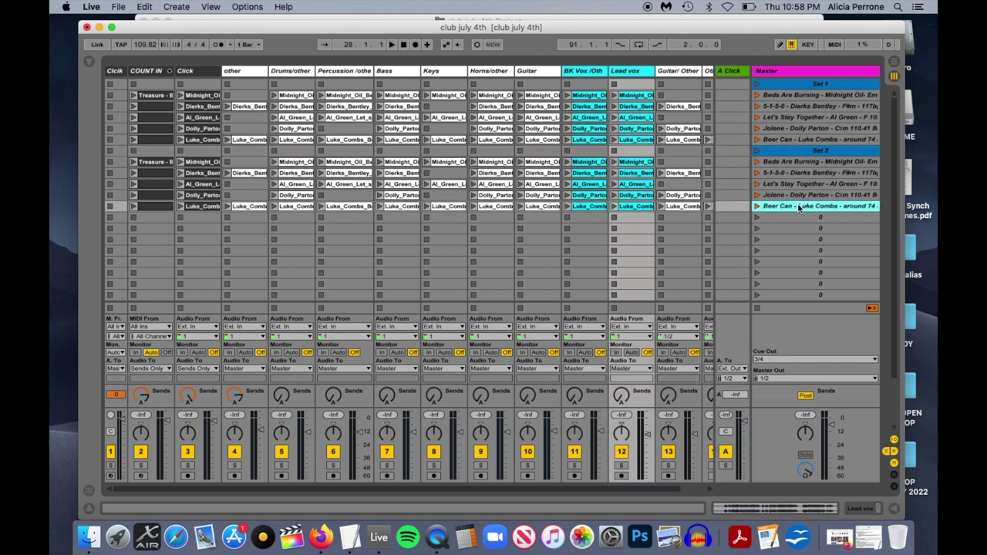
pyautogui.moveTo(799, 177); pyautogui.dragTo(801, 176)
pyautogui.moveTo(803, 117); pyautogui.dragTo(811, 191)
pyautogui.moveTo(810, 95); pyautogui.dragTo(816, 212)
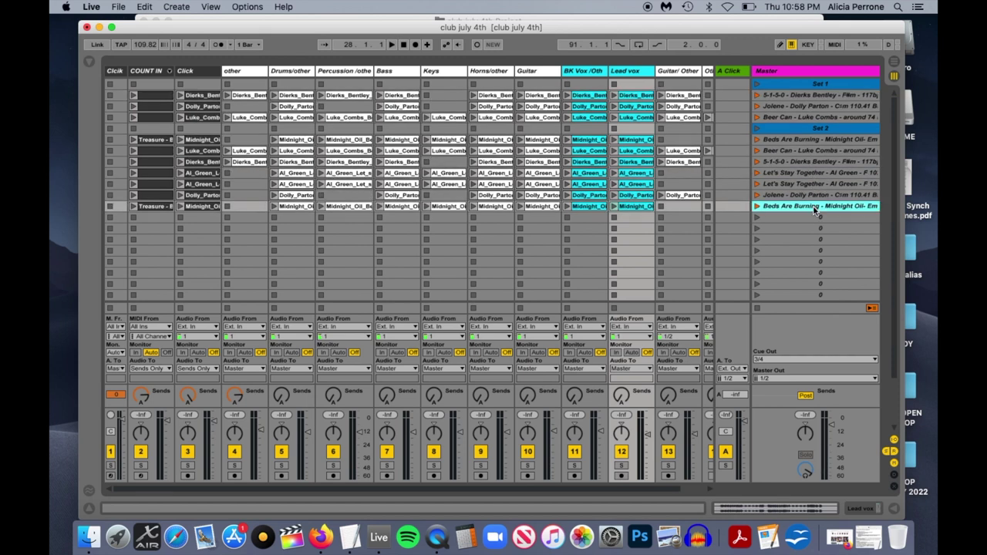
# Save the rearranged Live Set under the new name Bar inside the club july 4th Project folder.
pyautogui.click(122, 7)
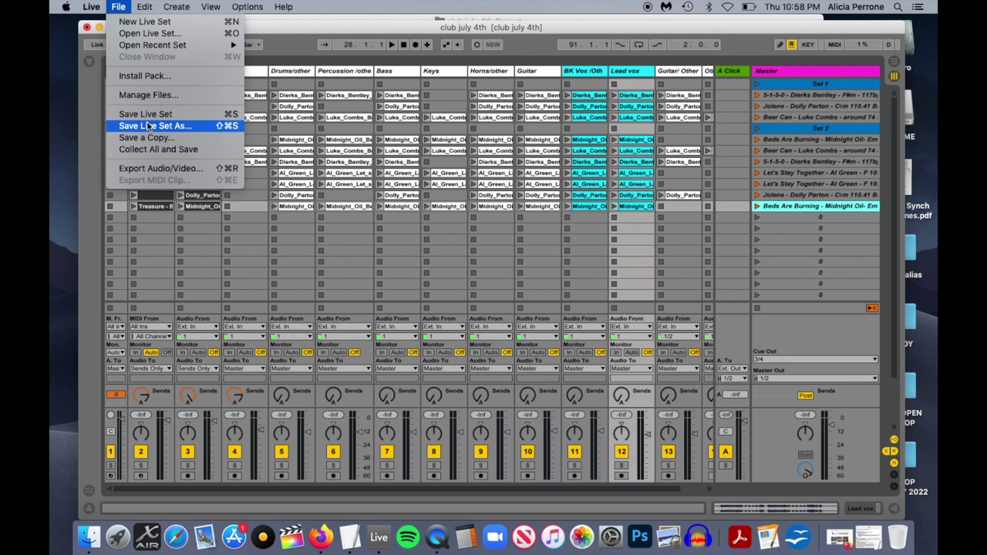
pyautogui.click(149, 126)
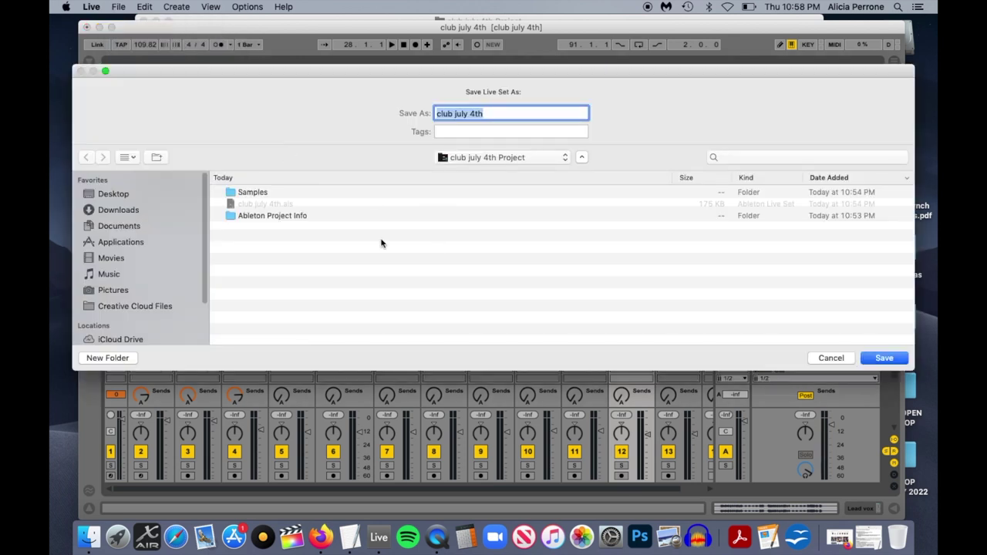
pyautogui.click(491, 113)
pyautogui.moveTo(491, 113); pyautogui.dragTo(430, 114)
pyautogui.moveTo(504, 114); pyautogui.dragTo(409, 114)
pyautogui.write('Bar')
pyautogui.click(883, 358)
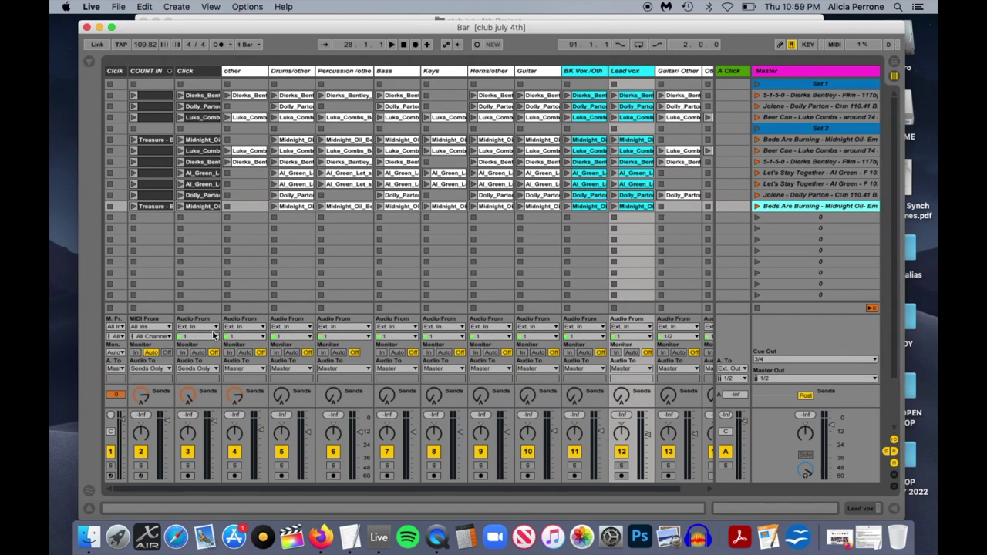
# Switch to Finder to open club july 4th.als and reopen Bar.als from the same project, comparing the two sets.
pyautogui.click(89, 538)
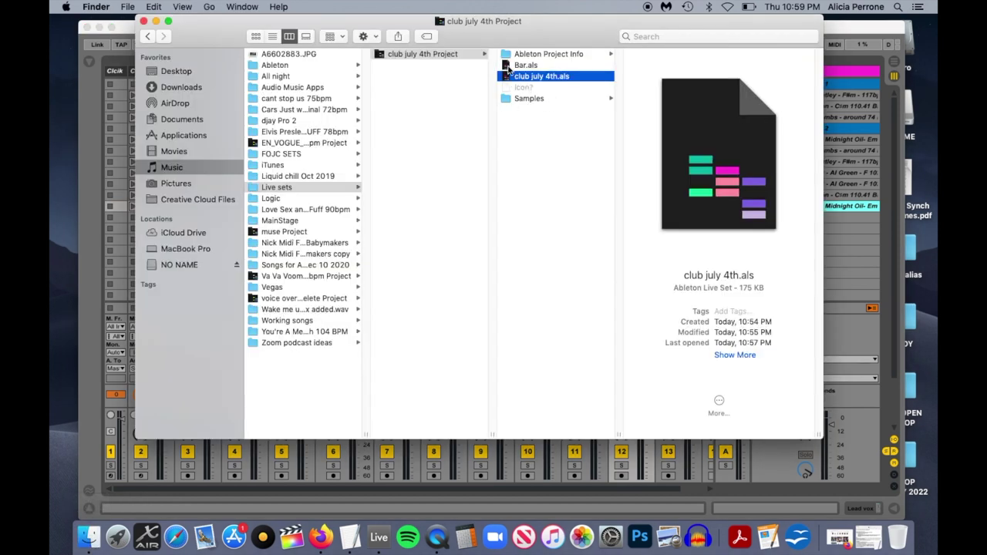
pyautogui.click(510, 66)
pyautogui.doubleClick(509, 68)
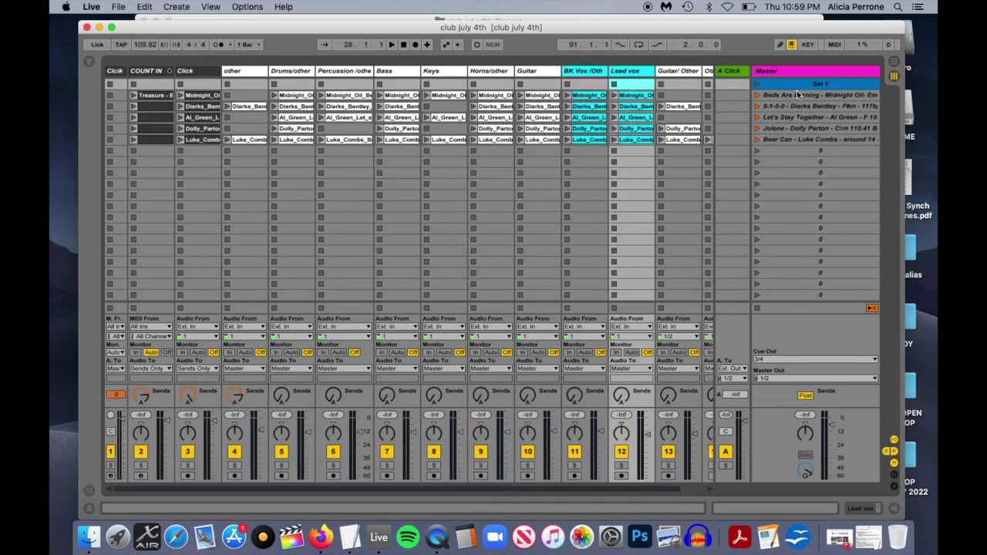
pyautogui.click(88, 537)
pyautogui.doubleClick(516, 66)
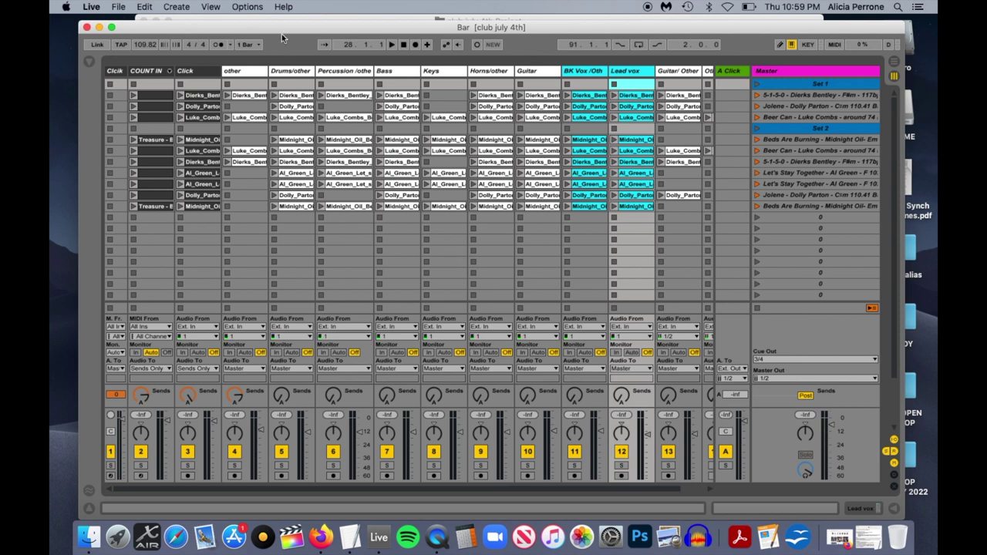
# Open Master List A-I.als from Backing Tracks > Master List Project on the TSCCTV02A drive and copy the 1999 Long Edit scene.
pyautogui.click(88, 536)
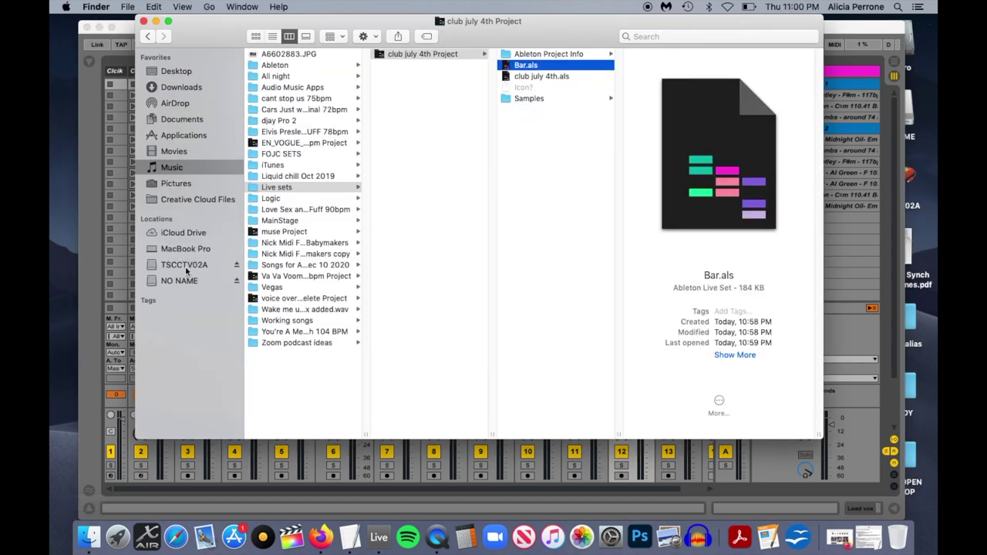
pyautogui.click(188, 265)
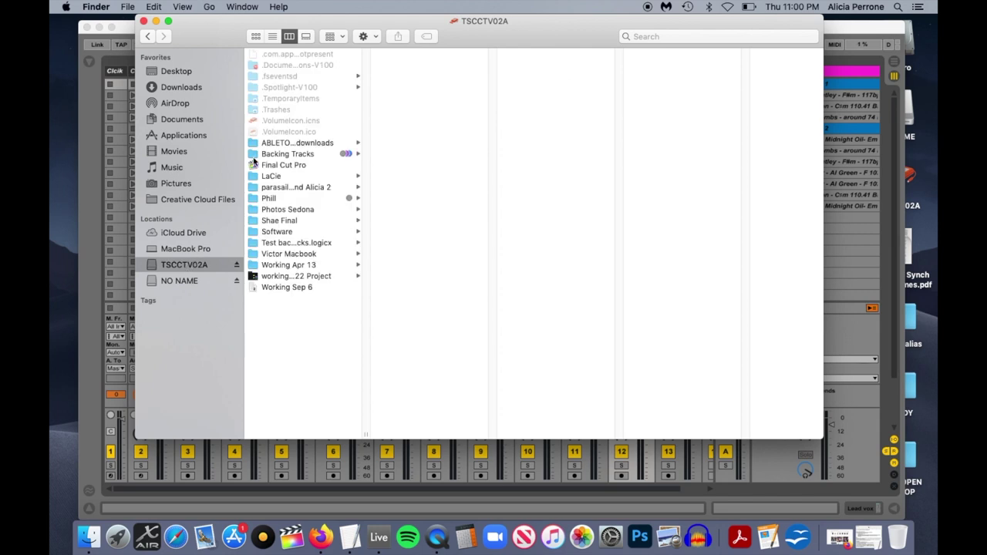
pyautogui.click(273, 155)
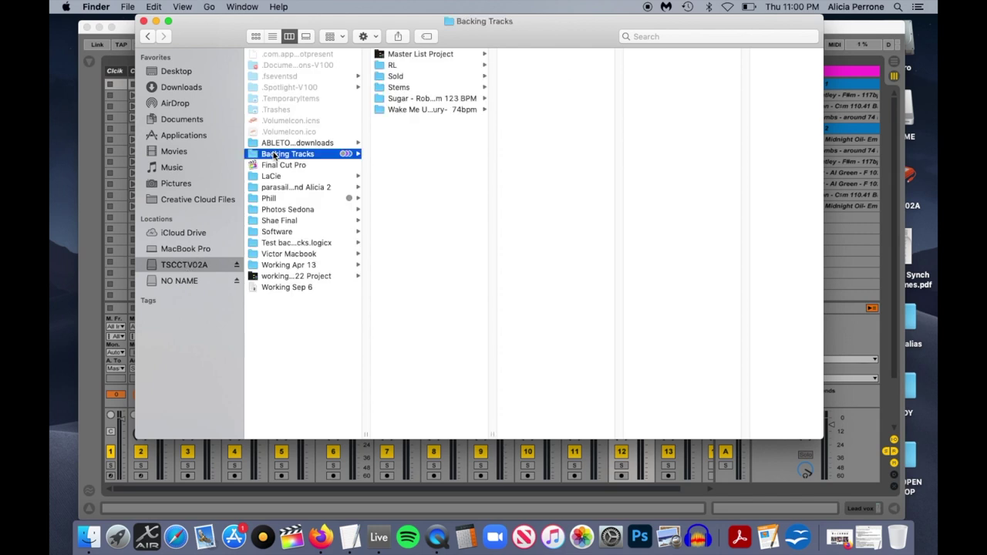
pyautogui.click(391, 54)
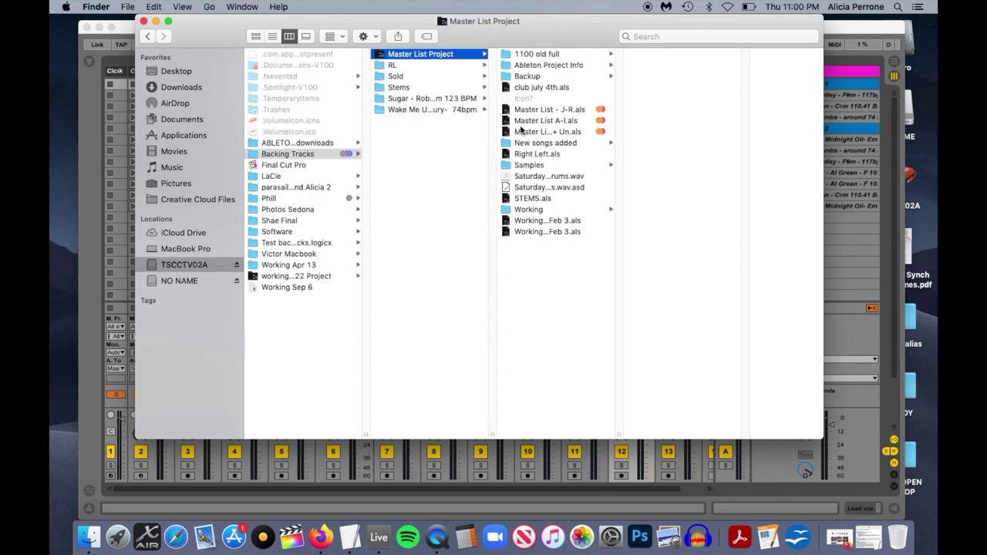
pyautogui.click(509, 121)
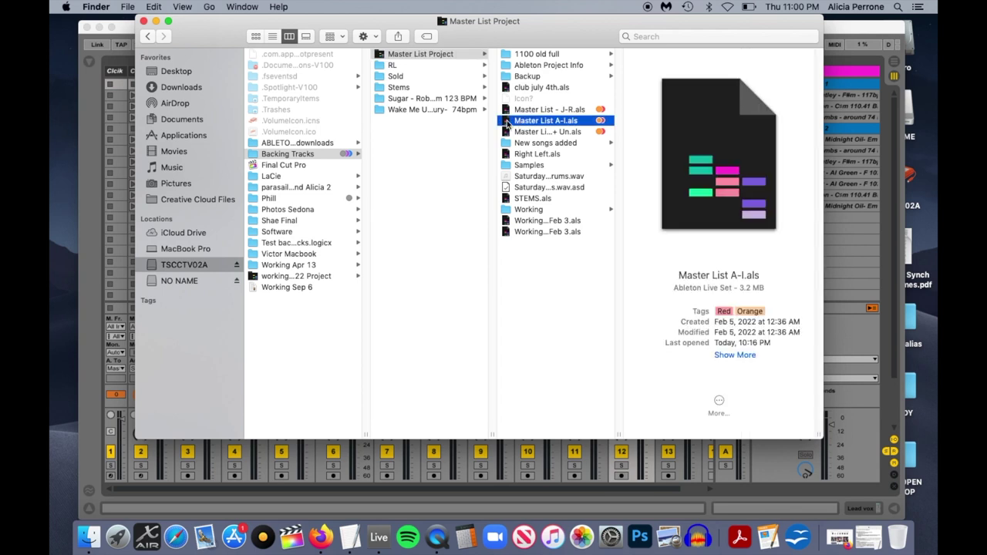
pyautogui.doubleClick(509, 121)
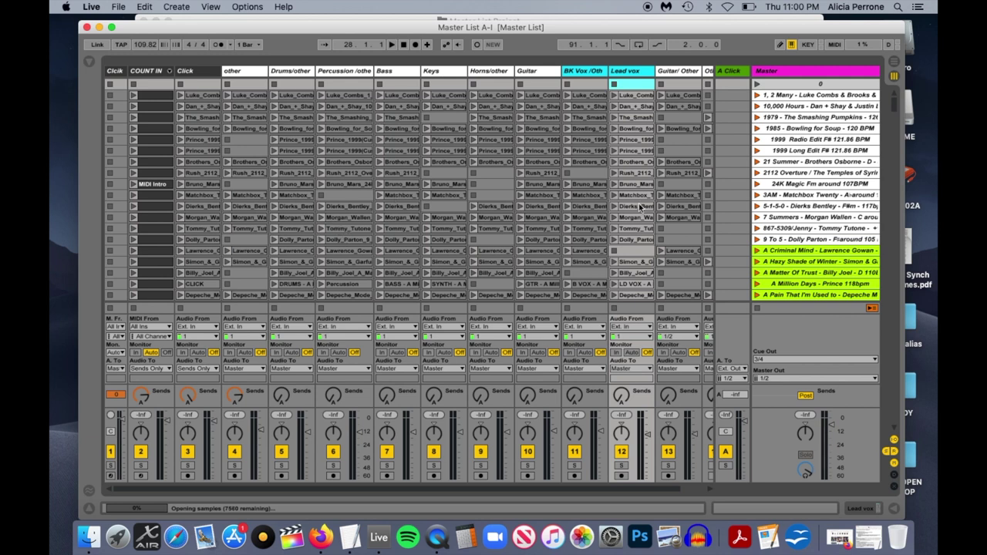
pyautogui.click(802, 153)
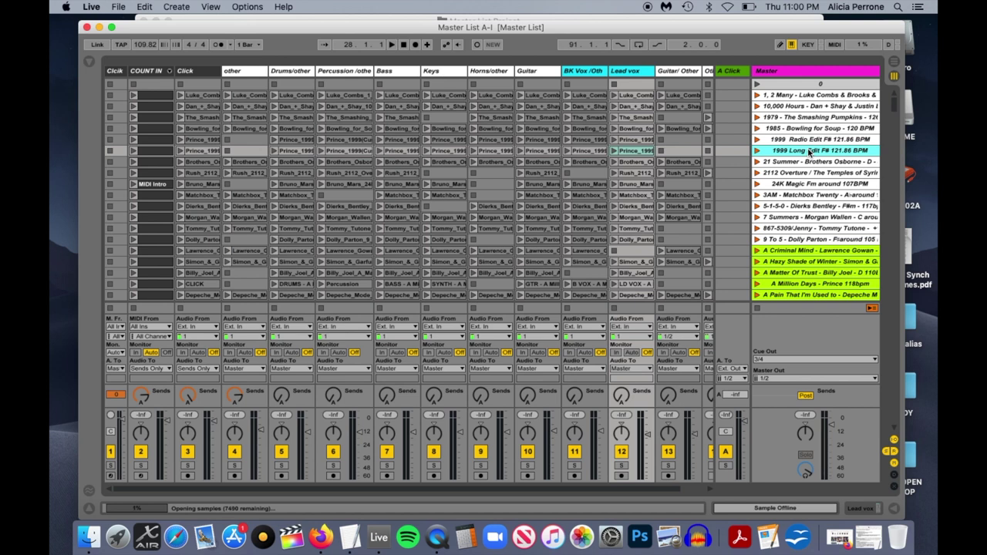
pyautogui.press('super+c')
# Switch to Finder and reopen Bar.als from club july 4th Project in the Live sets folder inside Music.
pyautogui.click(89, 536)
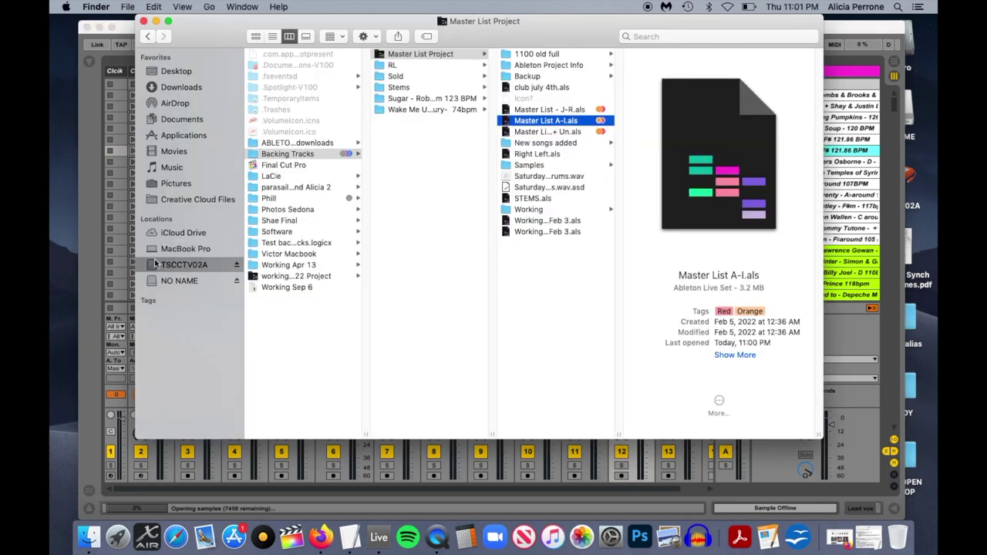
pyautogui.click(173, 167)
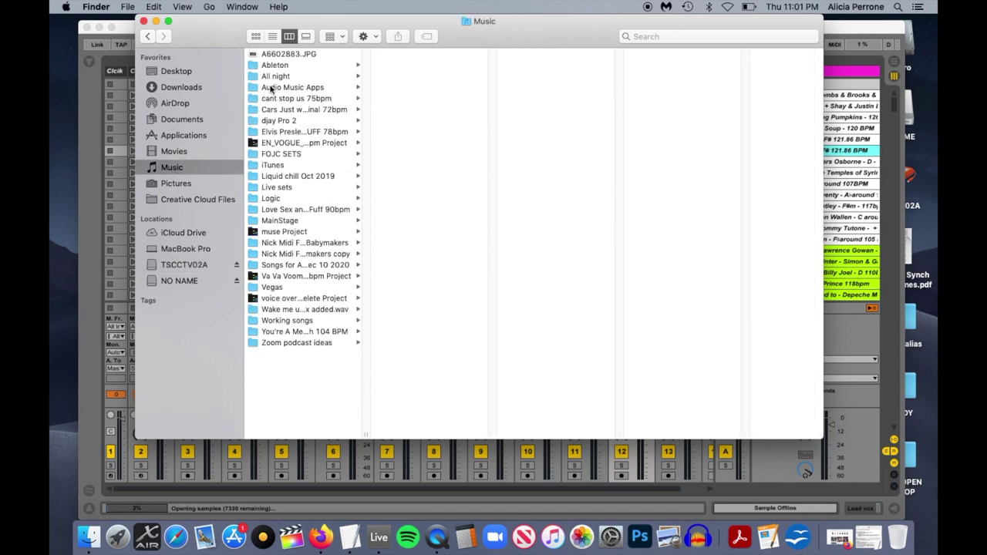
pyautogui.click(267, 189)
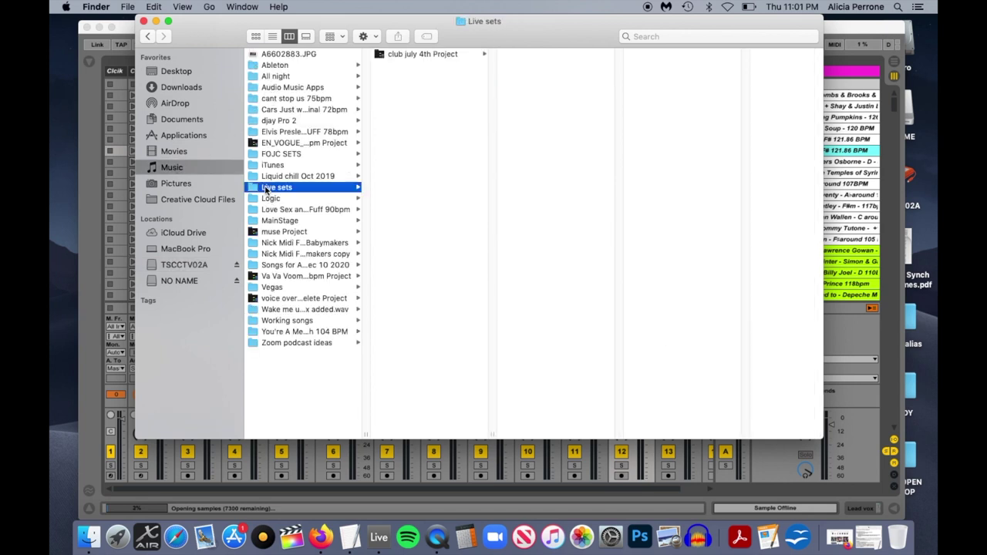
pyautogui.click(383, 54)
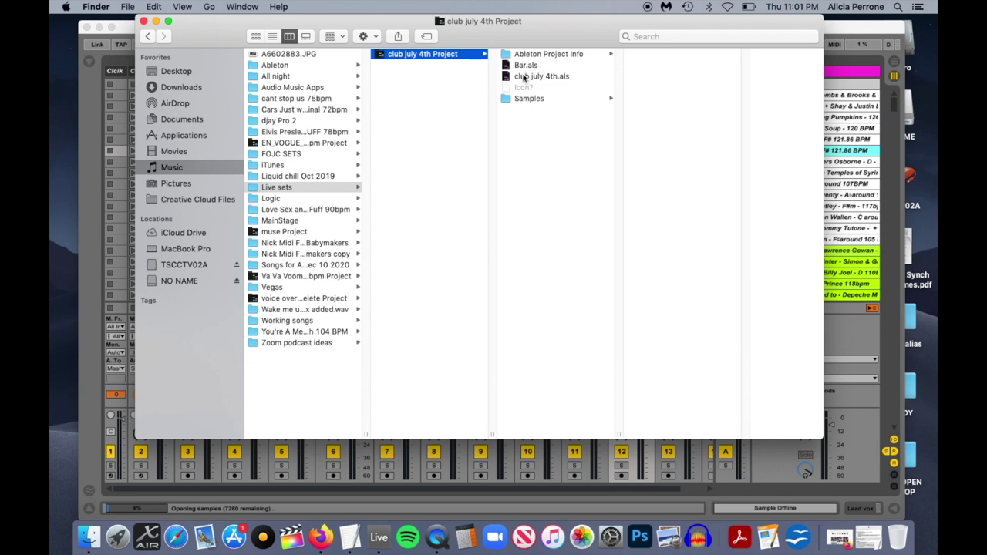
pyautogui.click(508, 66)
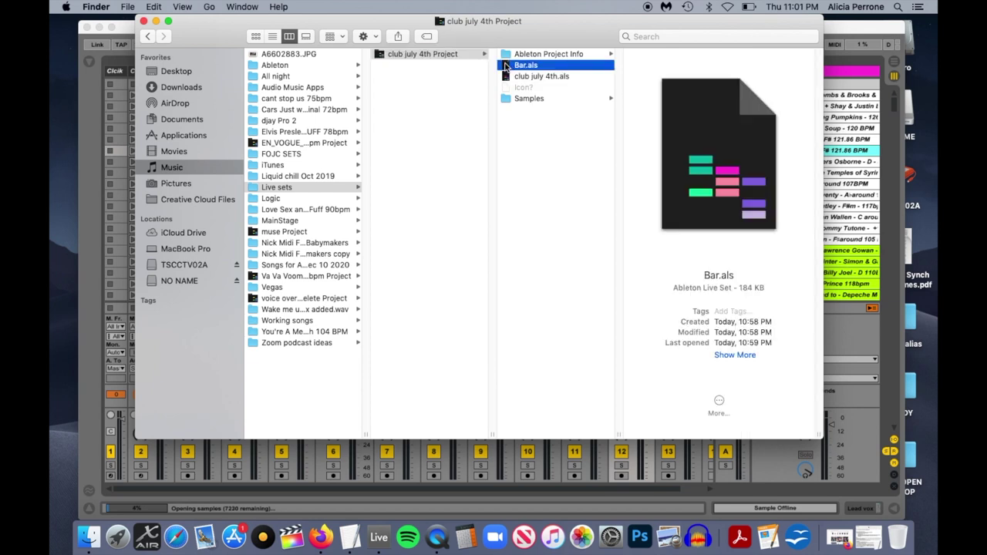
pyautogui.doubleClick(506, 66)
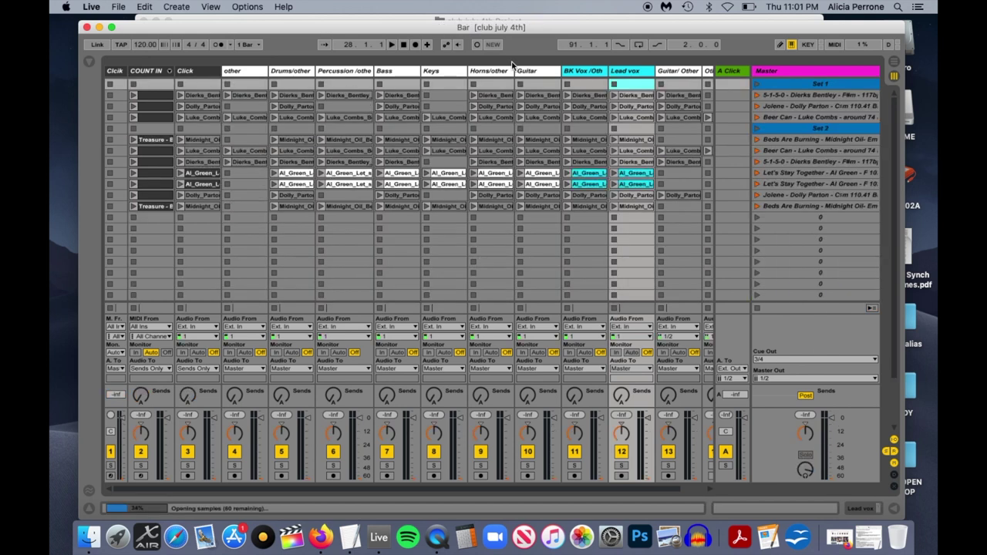
# Paste the copied 1999 Long Edit scene into the first empty scene below Beds Are Burning in Set 2.
pyautogui.click(781, 219)
pyautogui.rightClick(781, 219)
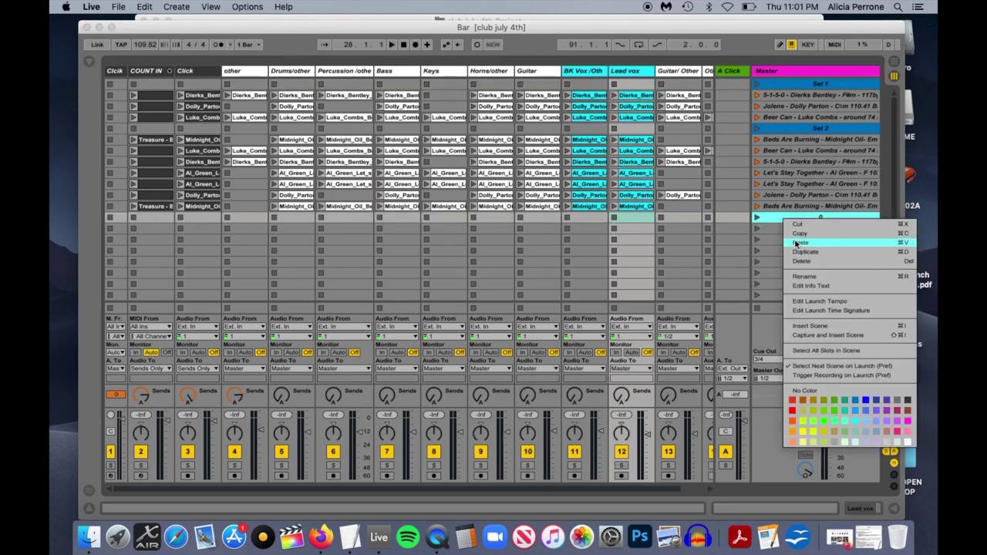
pyautogui.click(798, 243)
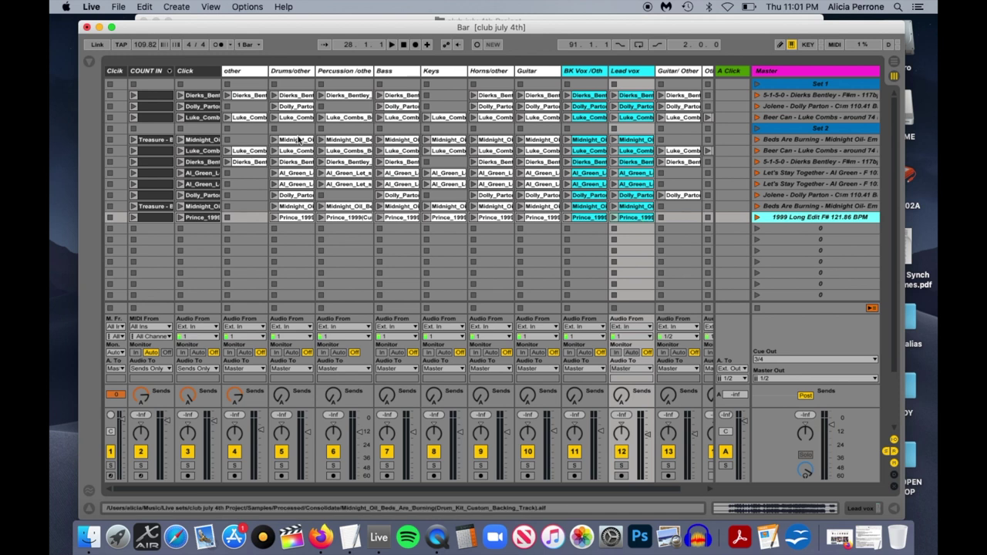
# Collect all and save the Bar set, copying files from elsewhere, other Projects, User Library and Factory Packs into the project.
pyautogui.click(119, 7)
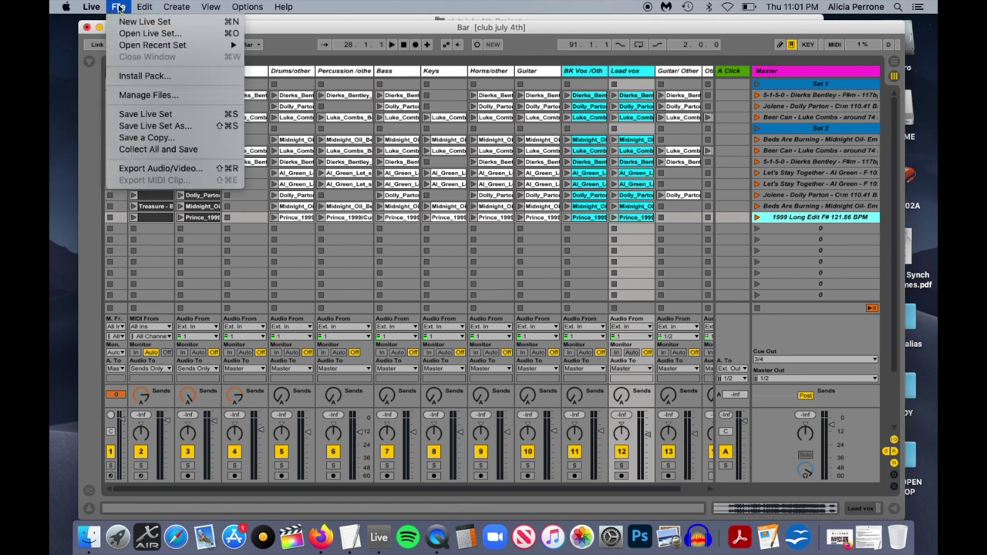
pyautogui.click(153, 150)
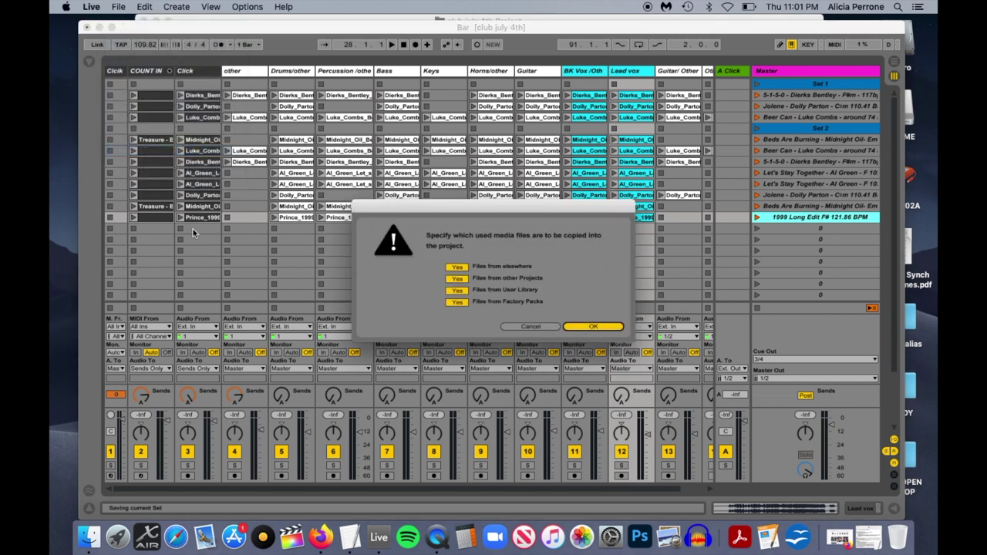
pyautogui.press('Return')
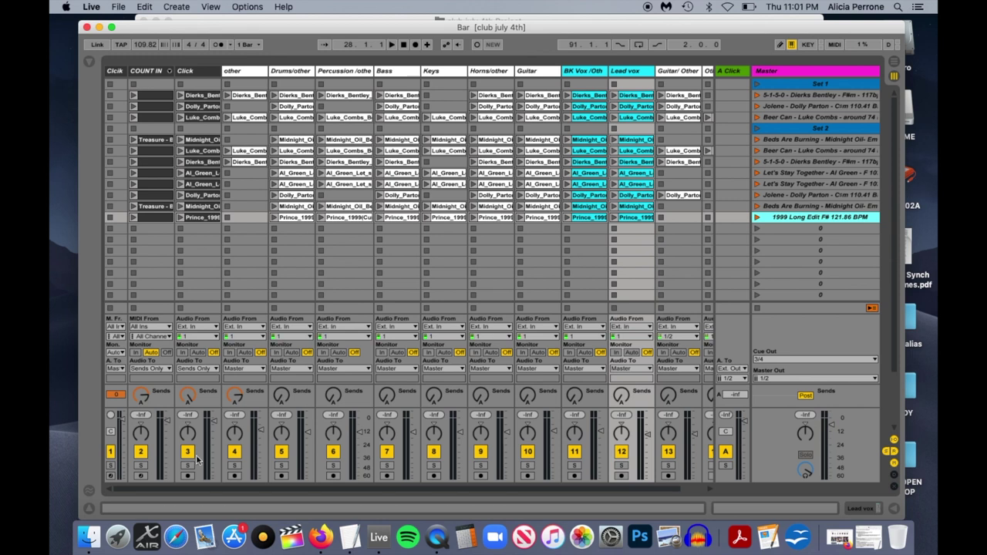
# Examine the project's Samples > Processed > Consolidate folder in Finder alongside the Bar set, and return to Live.
pyautogui.click(90, 537)
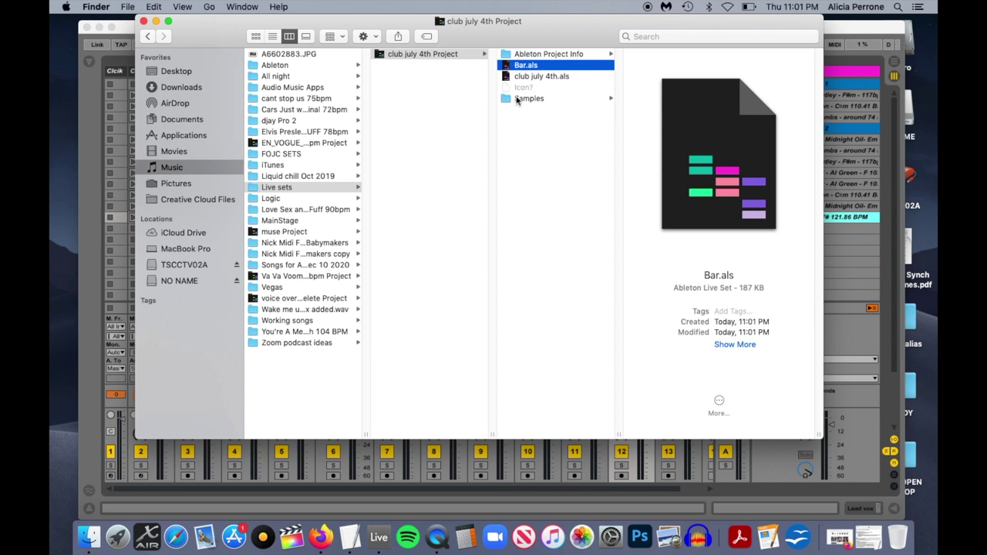
pyautogui.click(516, 100)
pyautogui.click(631, 111)
pyautogui.click(709, 56)
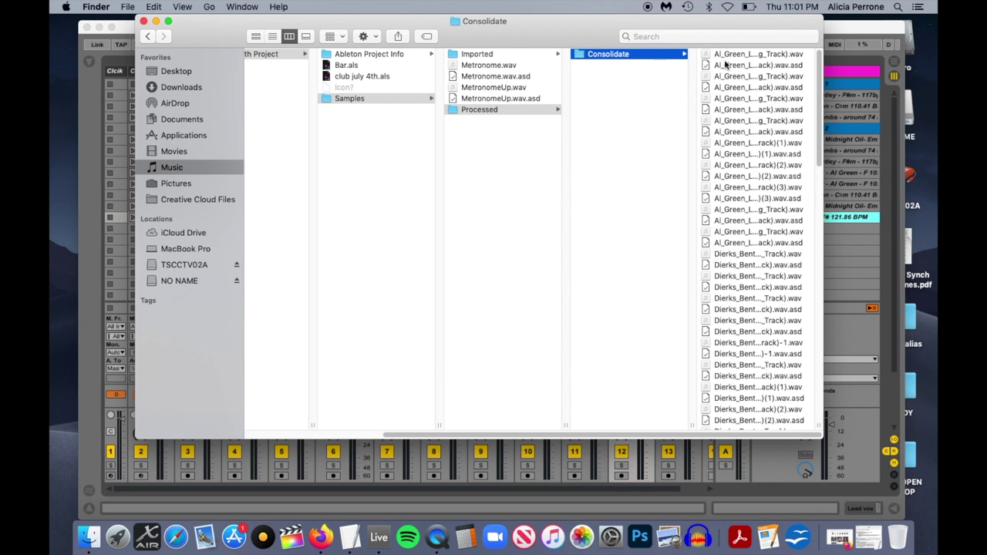
pyautogui.moveTo(689, 21); pyautogui.dragTo(675, 350)
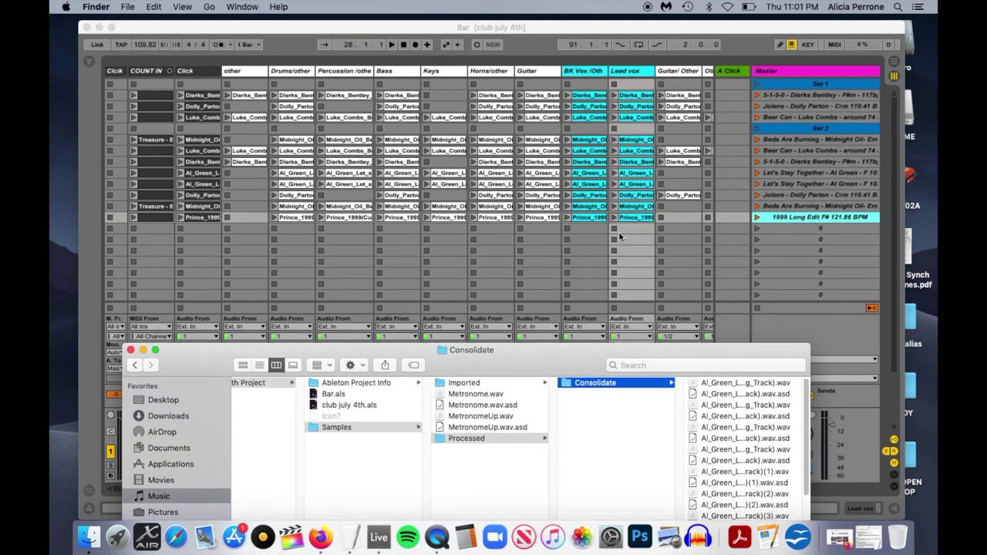
pyautogui.click(822, 223)
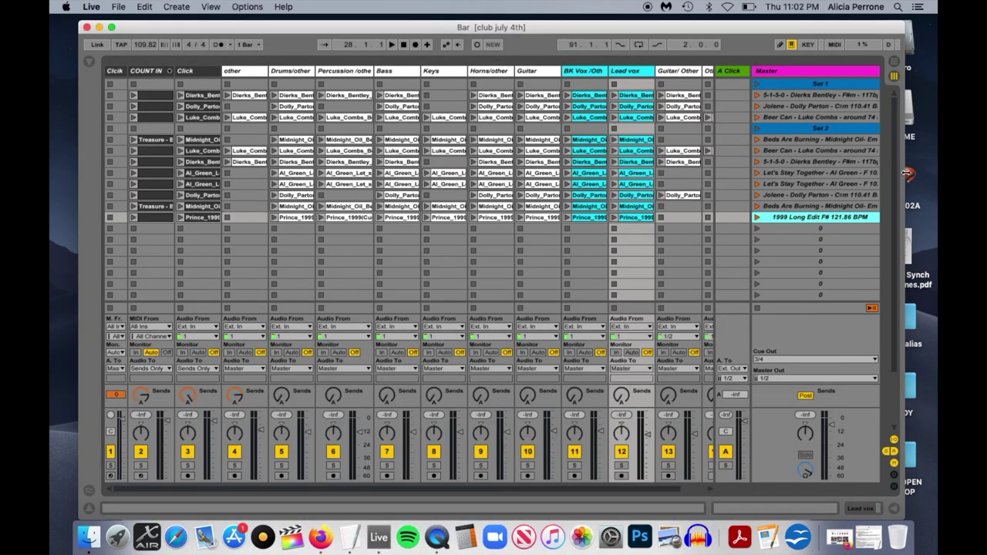